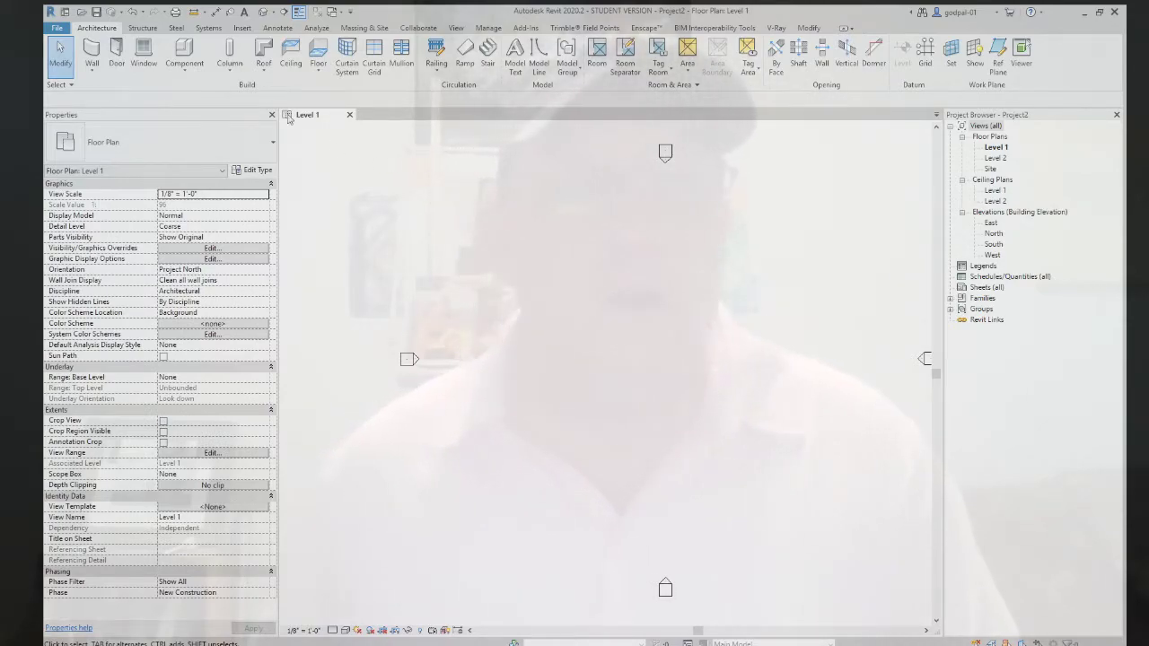
Chain four Generic - 8" walls into a closed, roughly 24-foot square on Level 1.
click(91, 54)
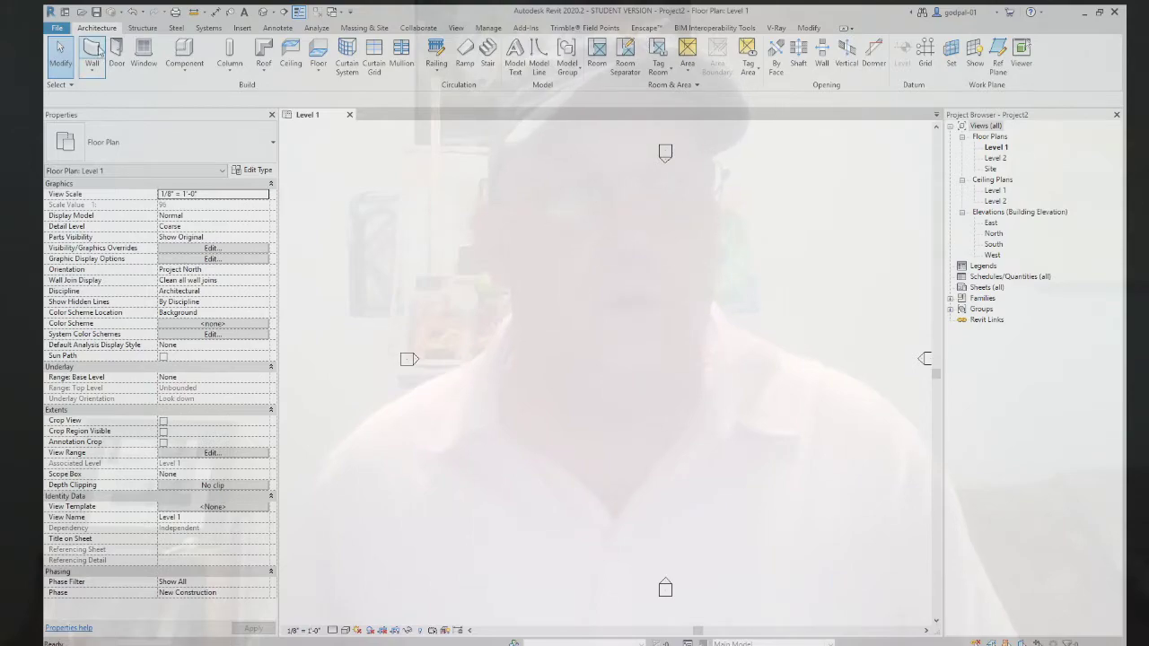
click(588, 321)
click(588, 399)
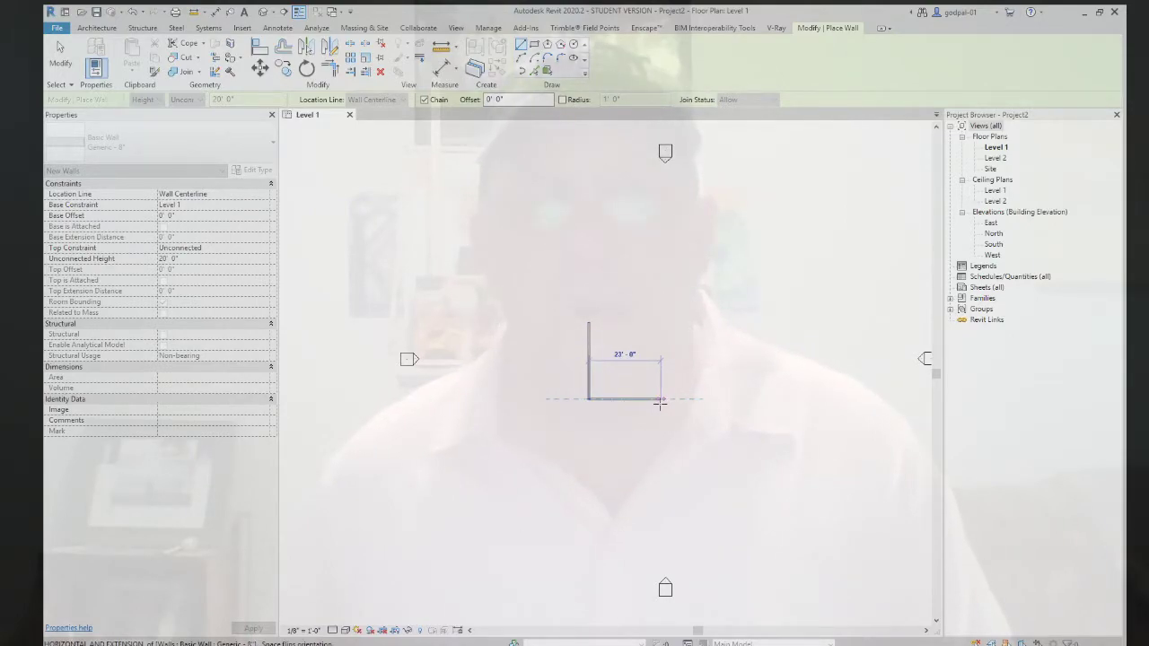
click(660, 400)
click(660, 324)
click(588, 323)
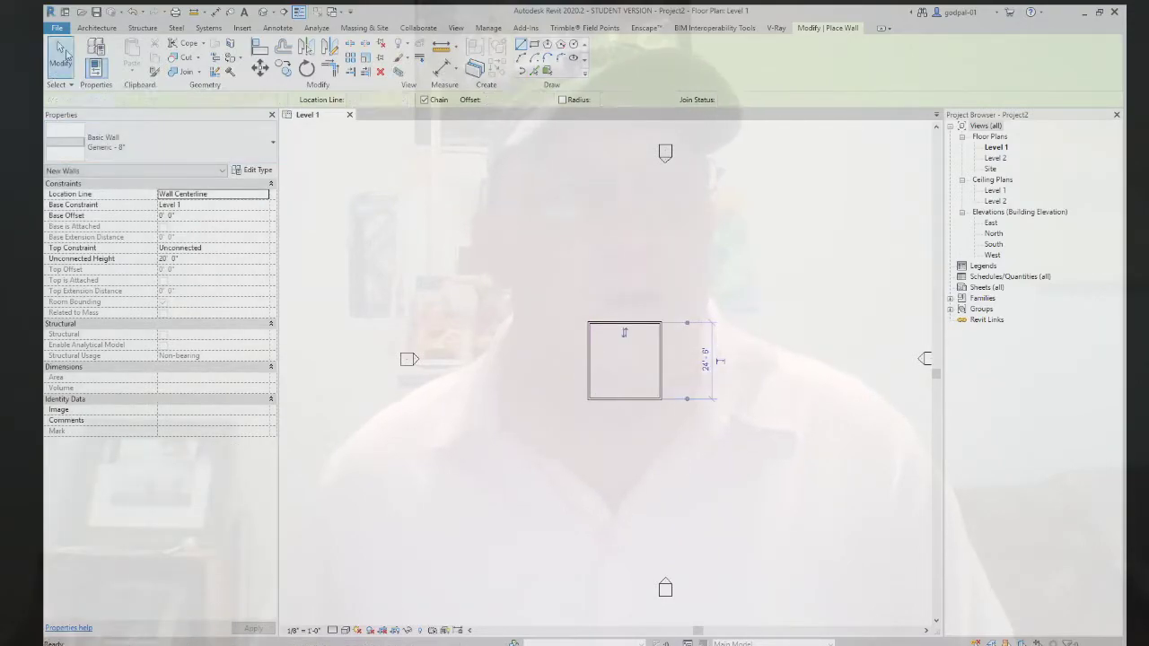
click(62, 56)
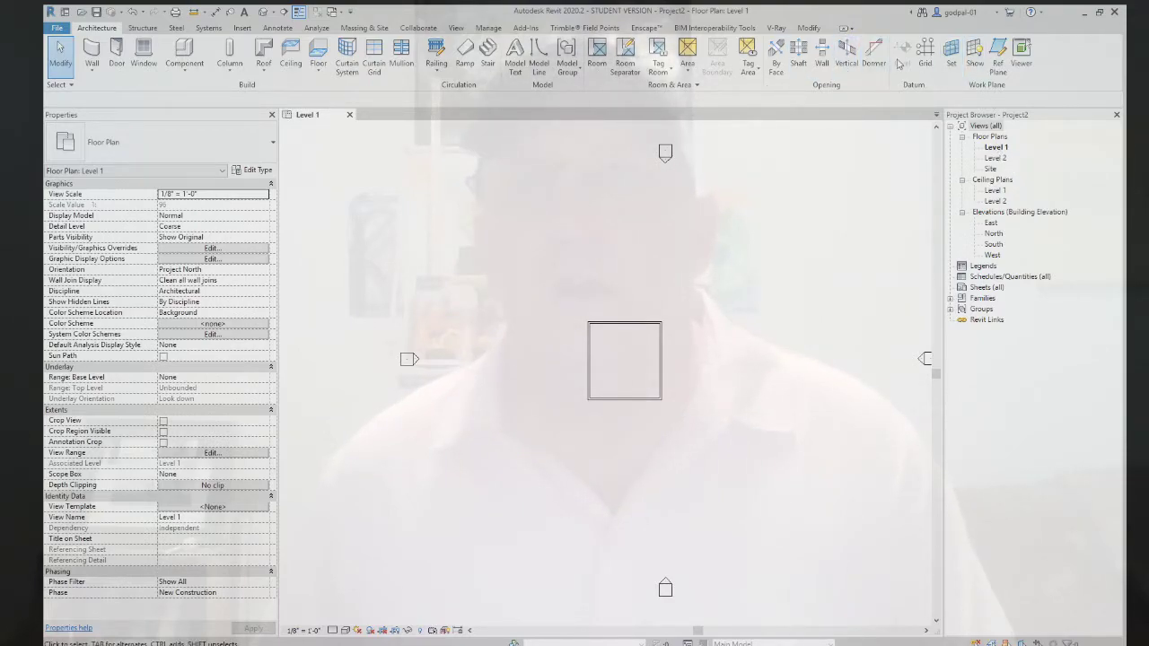
In the South elevation, draw two new level lines, Level 3 and Level 4, above Level 2.
double_click(993, 245)
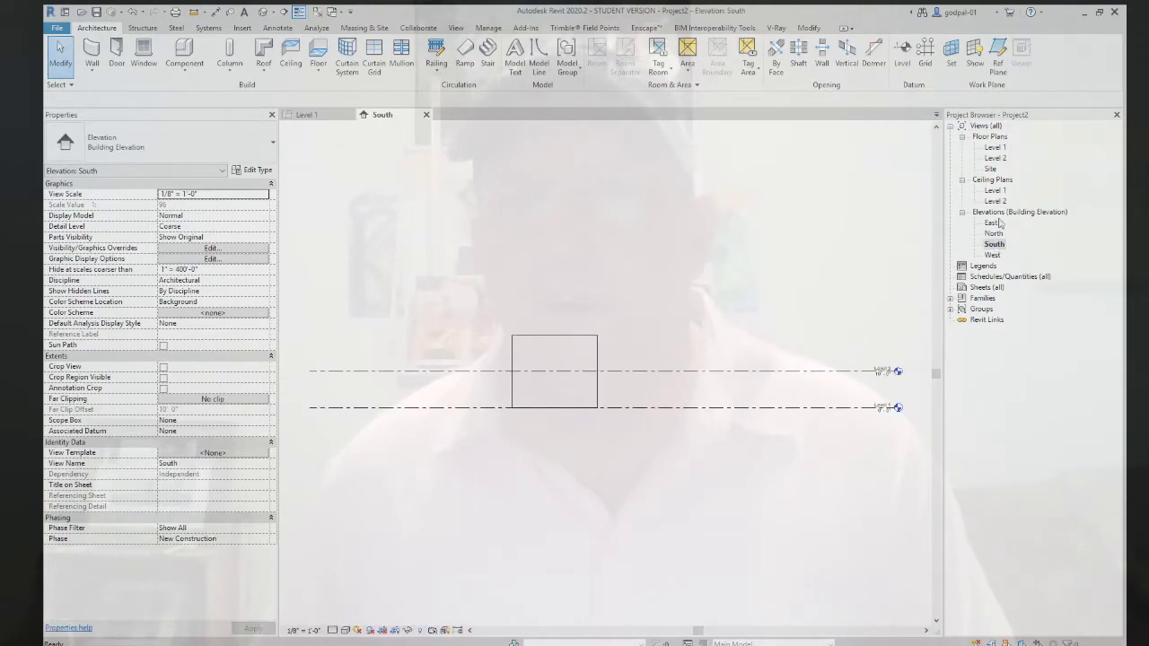
click(903, 58)
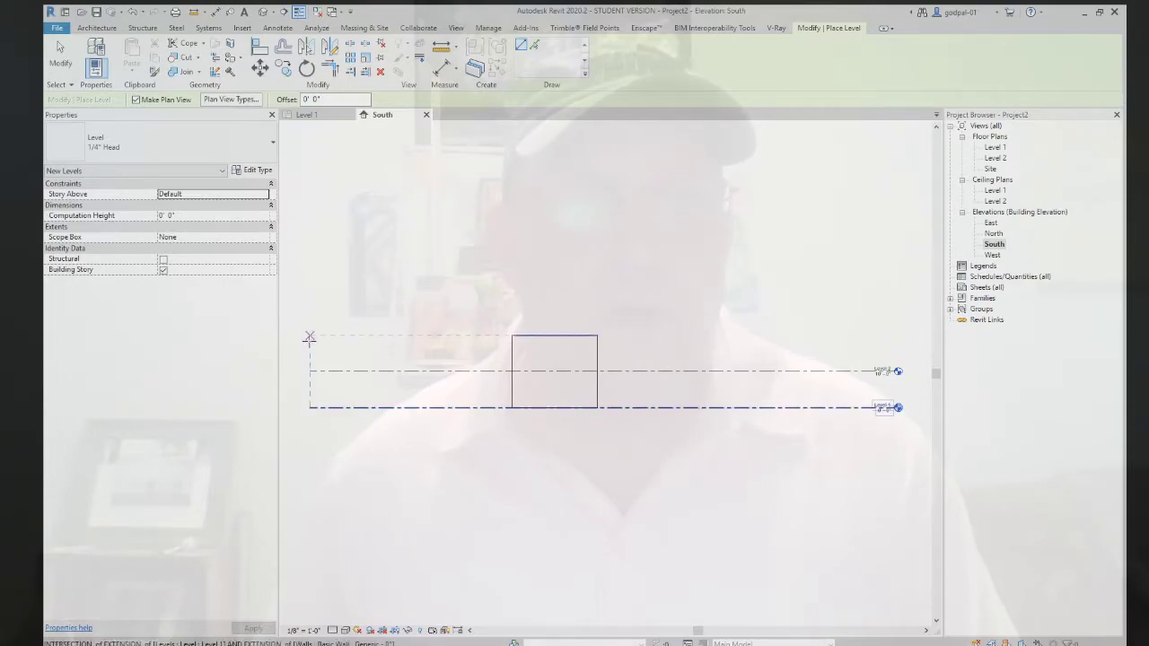
click(309, 335)
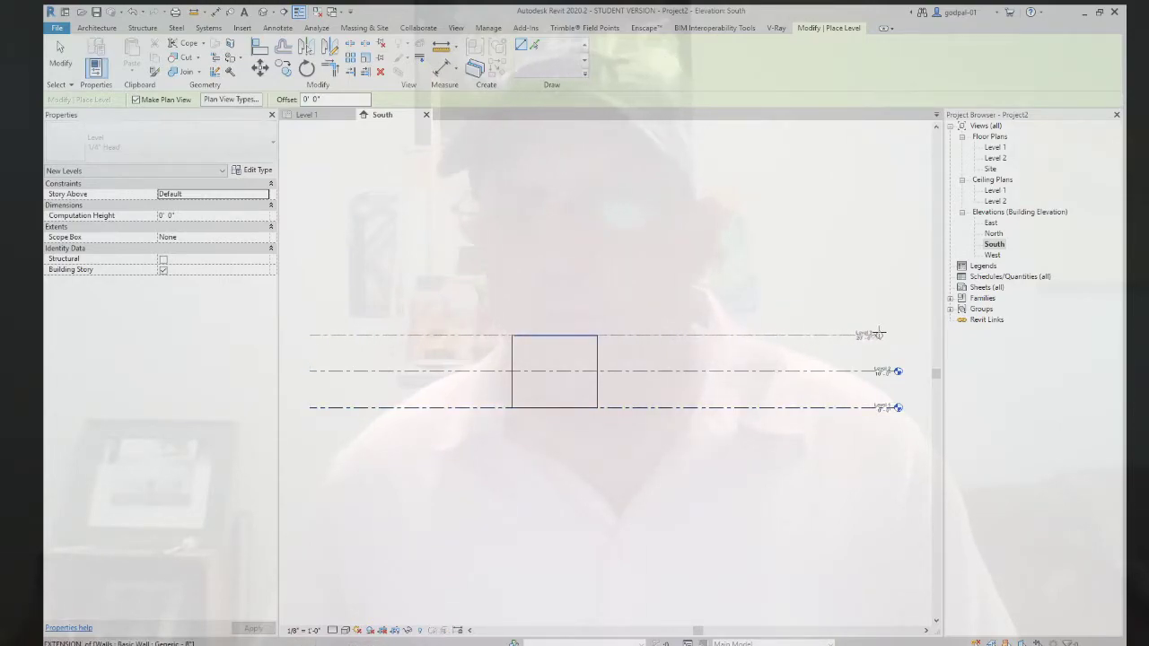
click(892, 334)
scroll(893, 335, up, 3)
scroll(735, 422, down, 5)
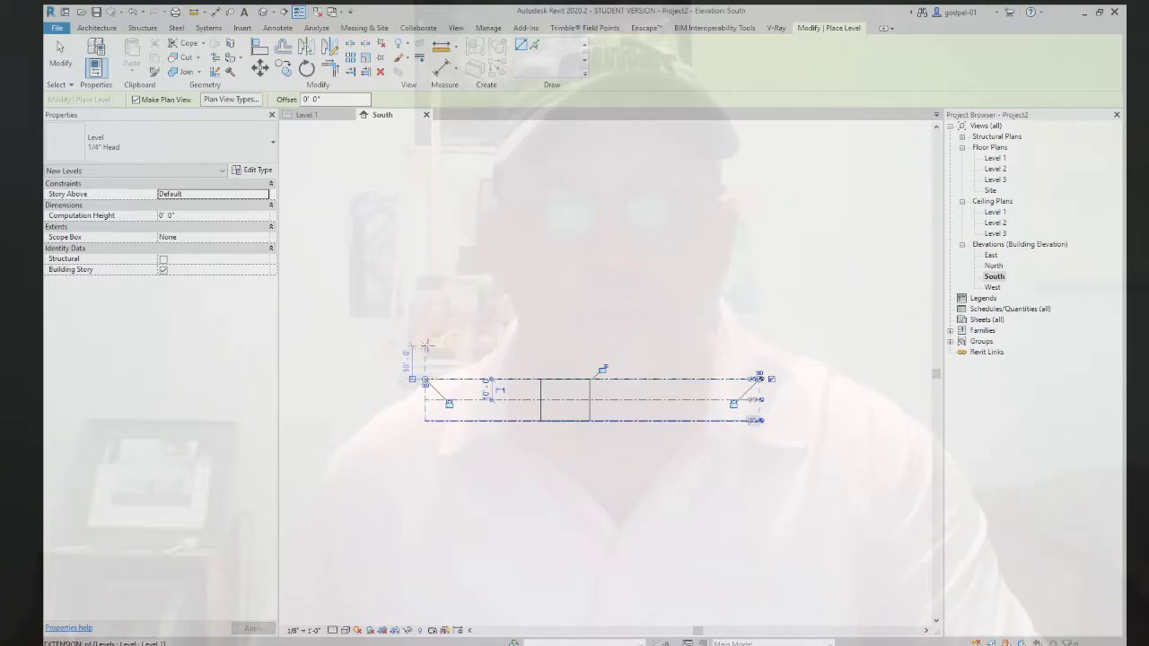
click(426, 345)
click(759, 346)
scroll(423, 328, up, 2)
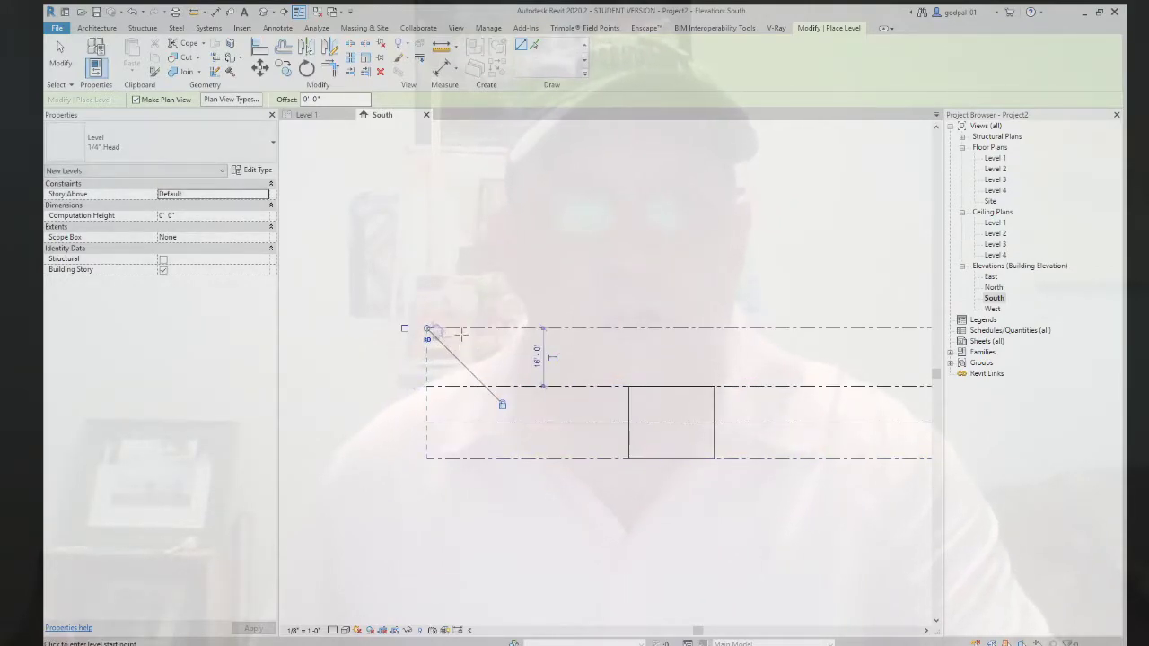
key(Escape)
Change Level 4's spacing above Level 3 from 16' to 10', placing it at 30' 0".
click(443, 350)
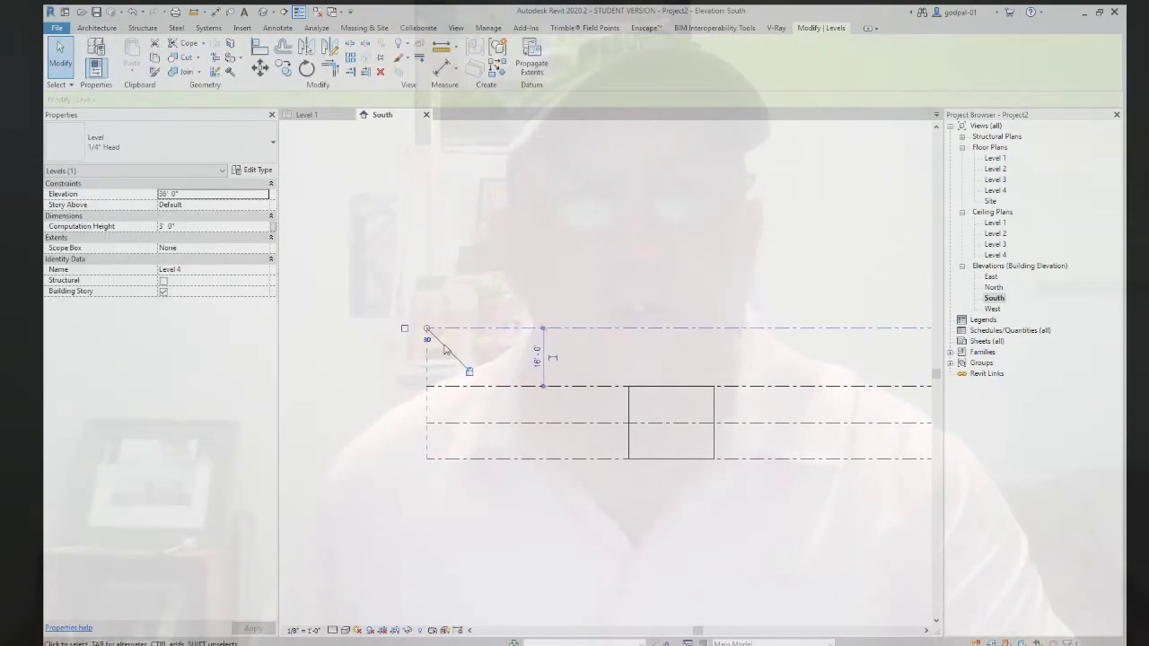
click(536, 357)
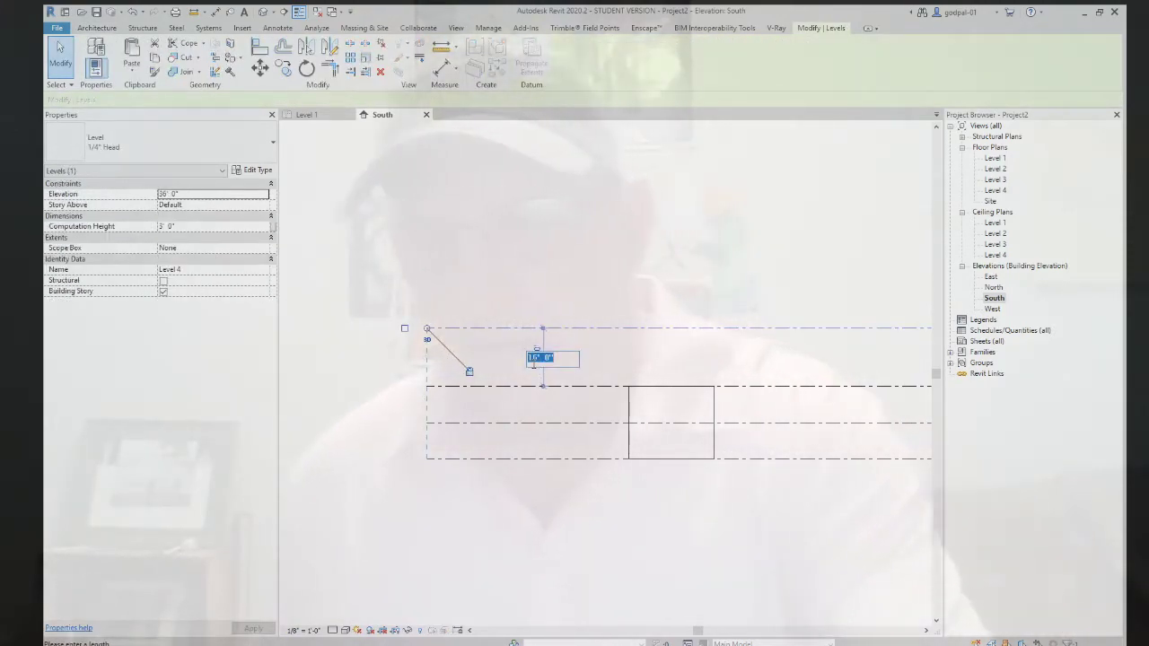
text(10)
key(Return)
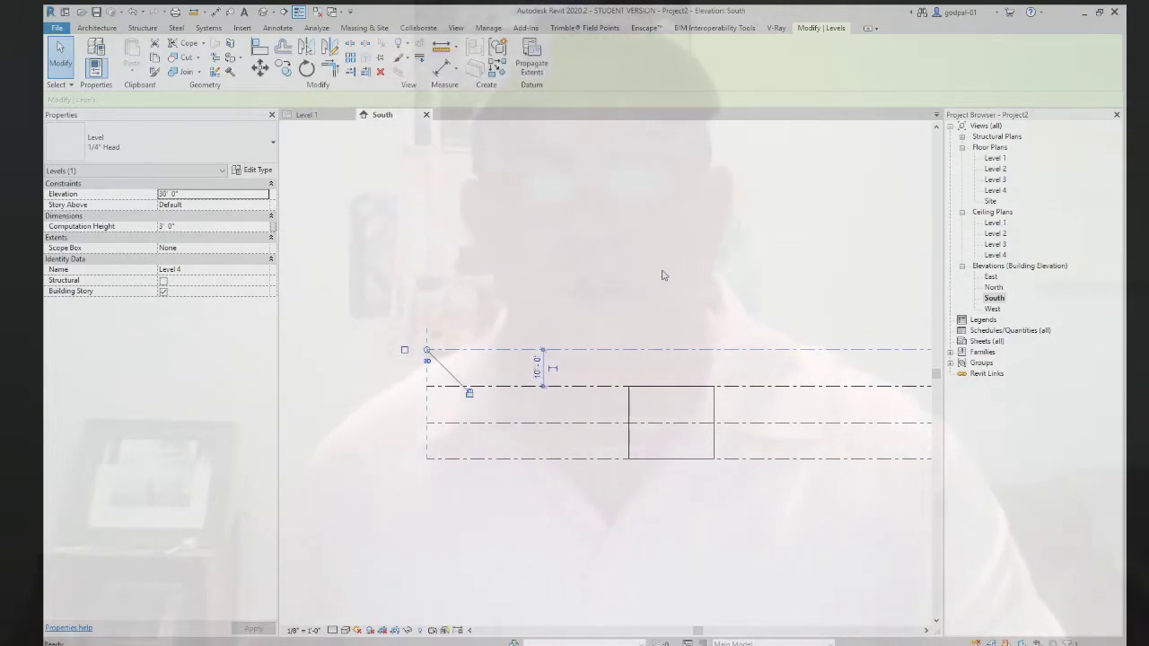
key(Escape)
scroll(584, 320, down, 2)
scroll(541, 387, up, 2)
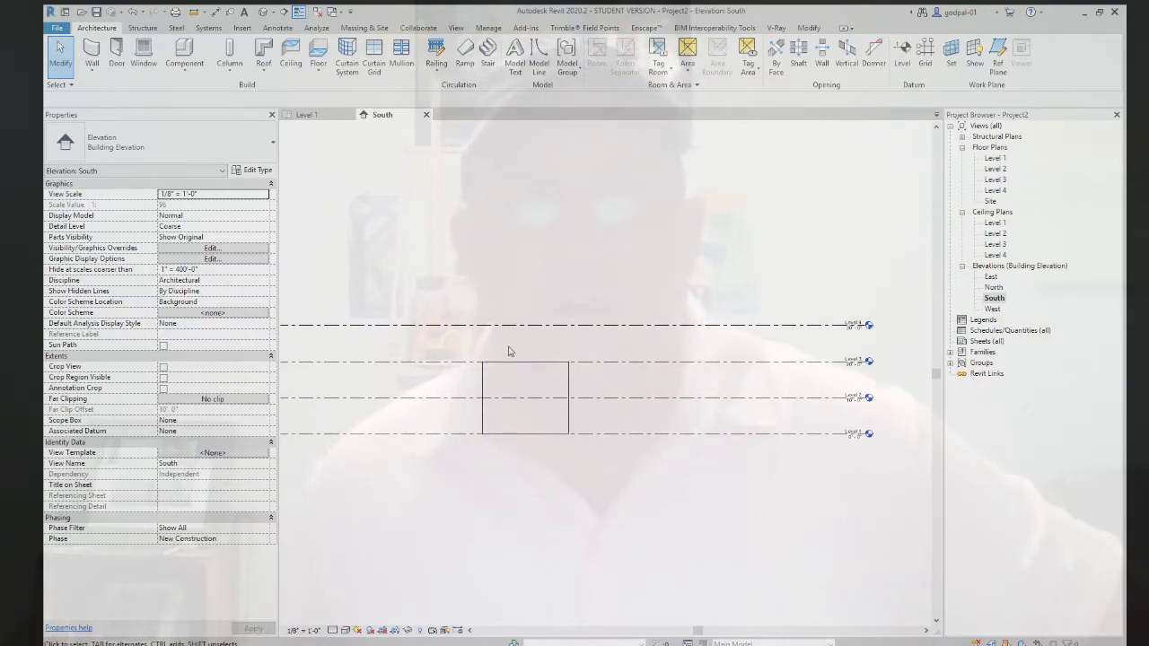
Sketch a wavy spline profile on Level 4 and finish it as a Generic - 9" extrusion roof.
scroll(508, 350, up, 5)
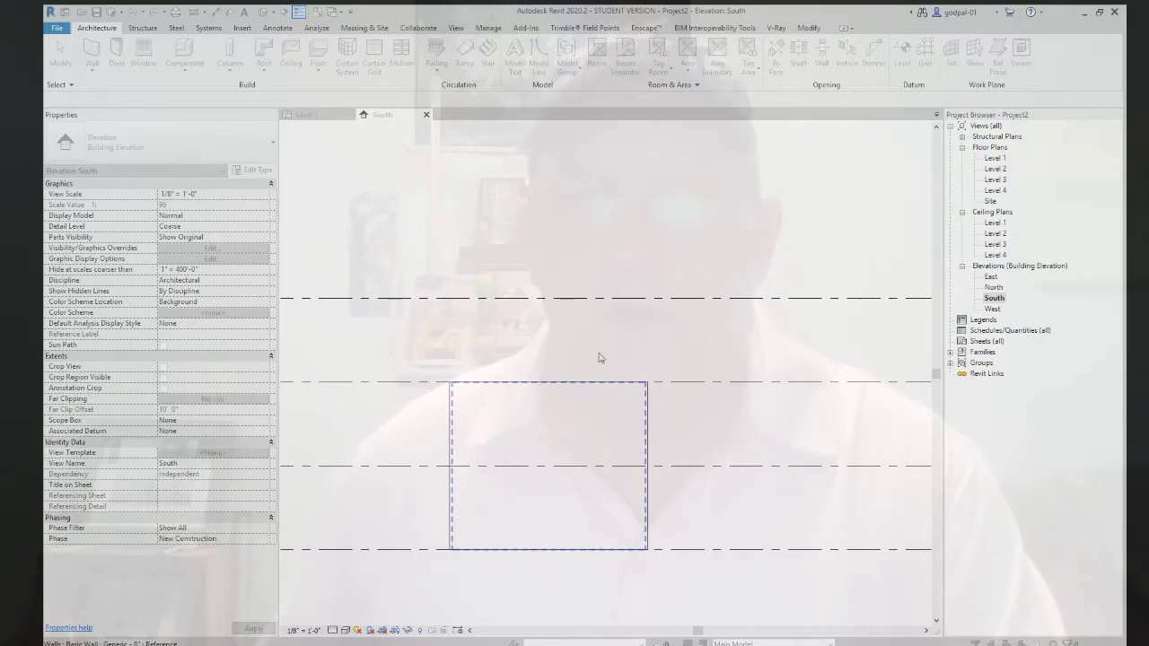
key(Return)
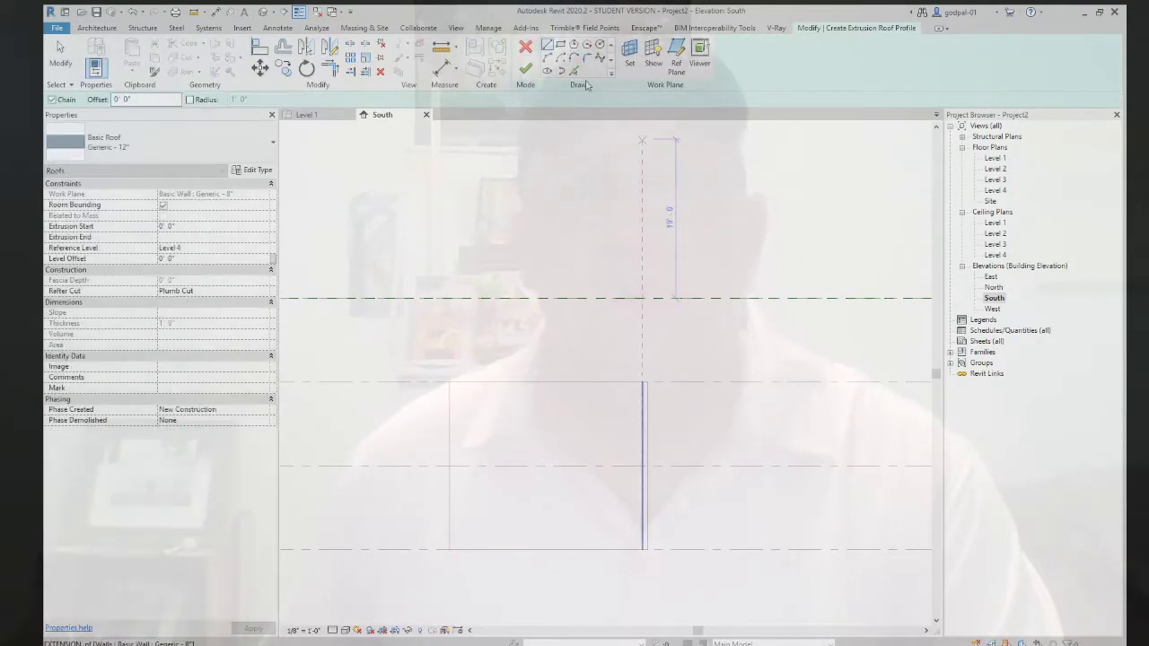
click(599, 56)
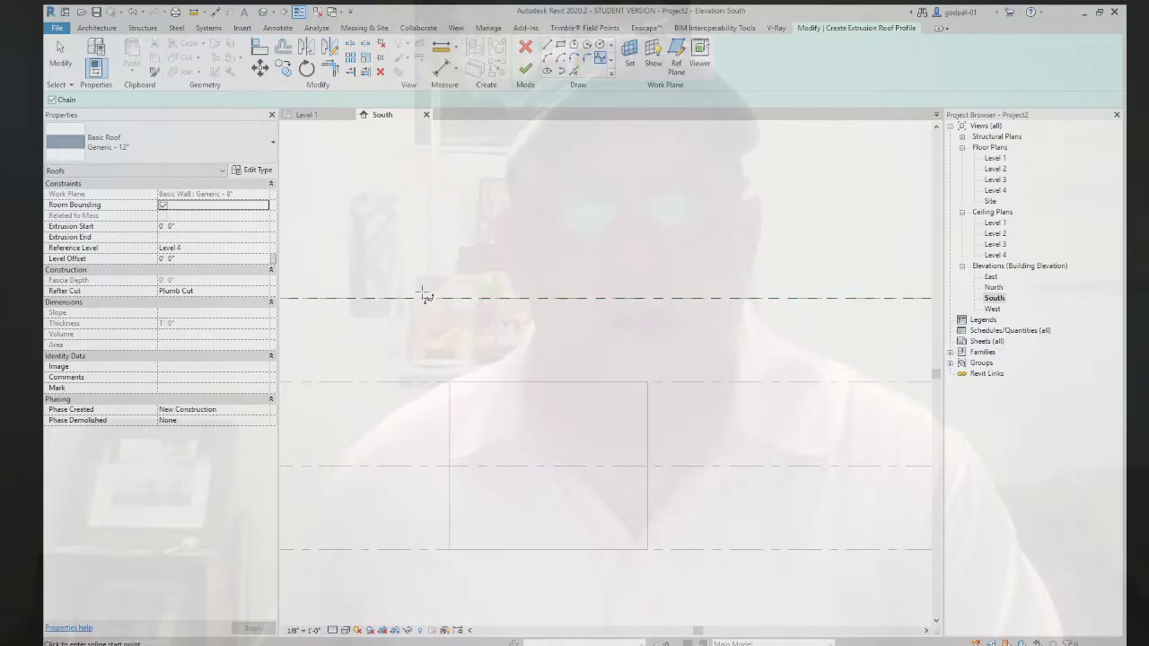
click(424, 294)
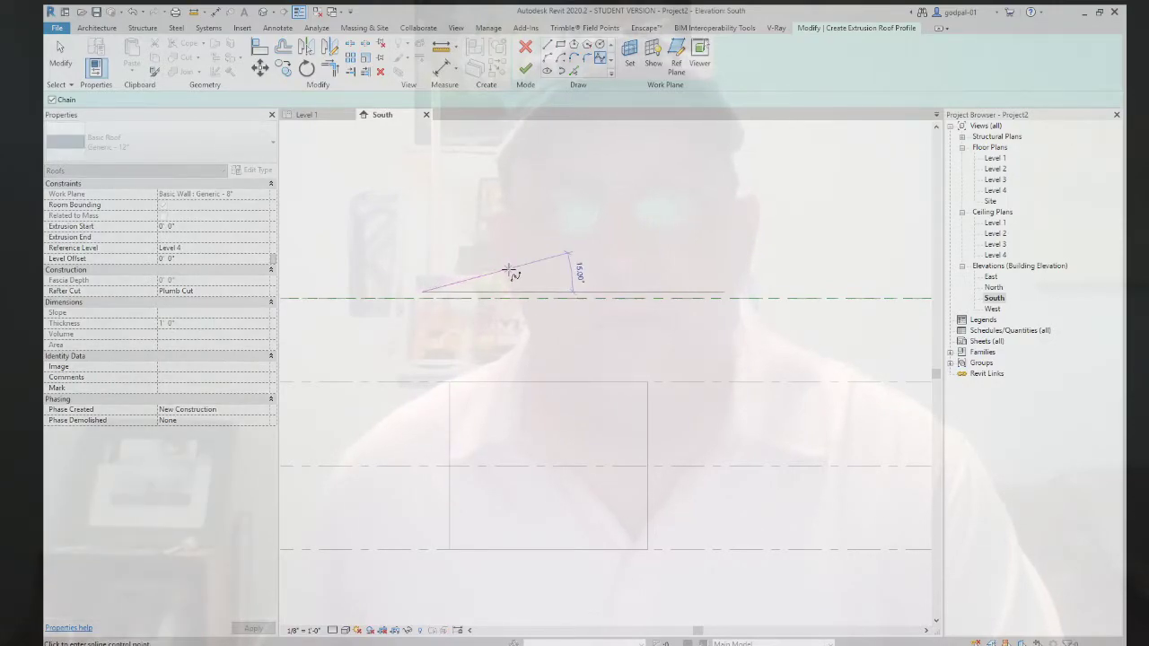
click(561, 267)
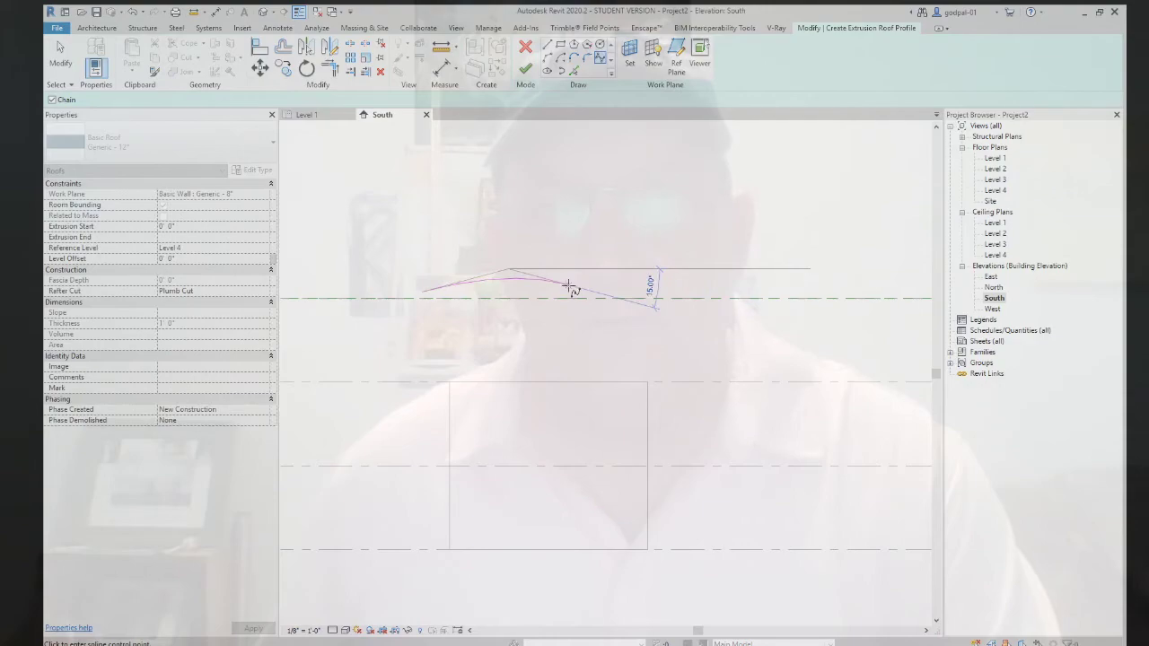
click(592, 290)
scroll(641, 295, up, 5)
scroll(644, 300, up, 2)
scroll(644, 296, down, 5)
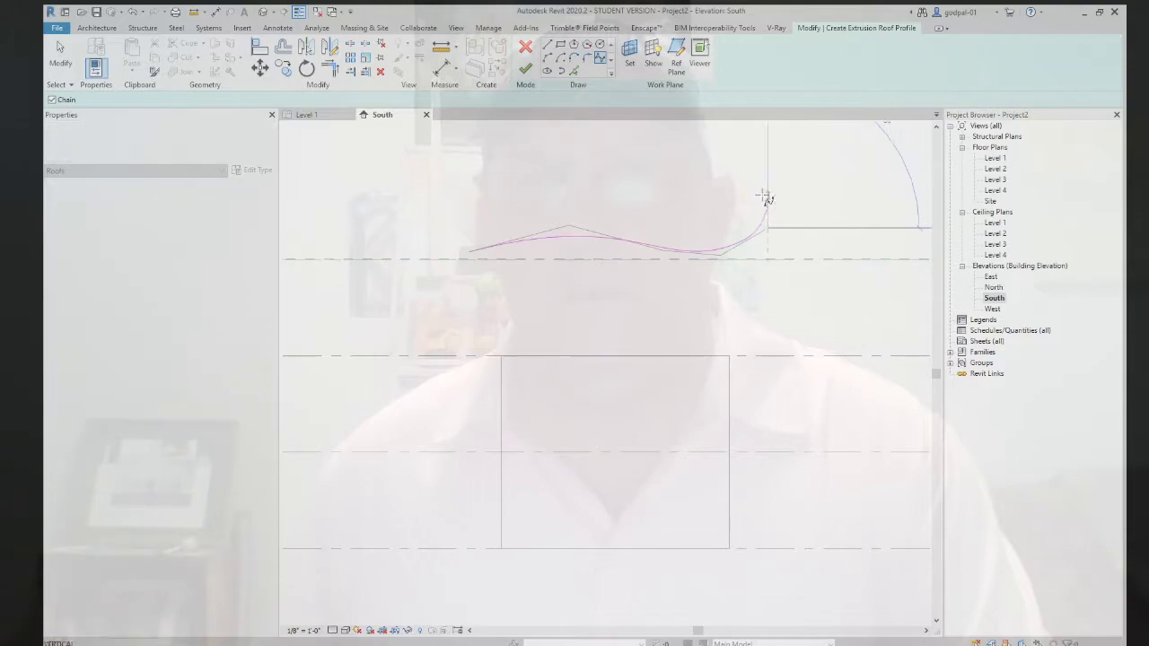
key(Escape)
key(Escape)
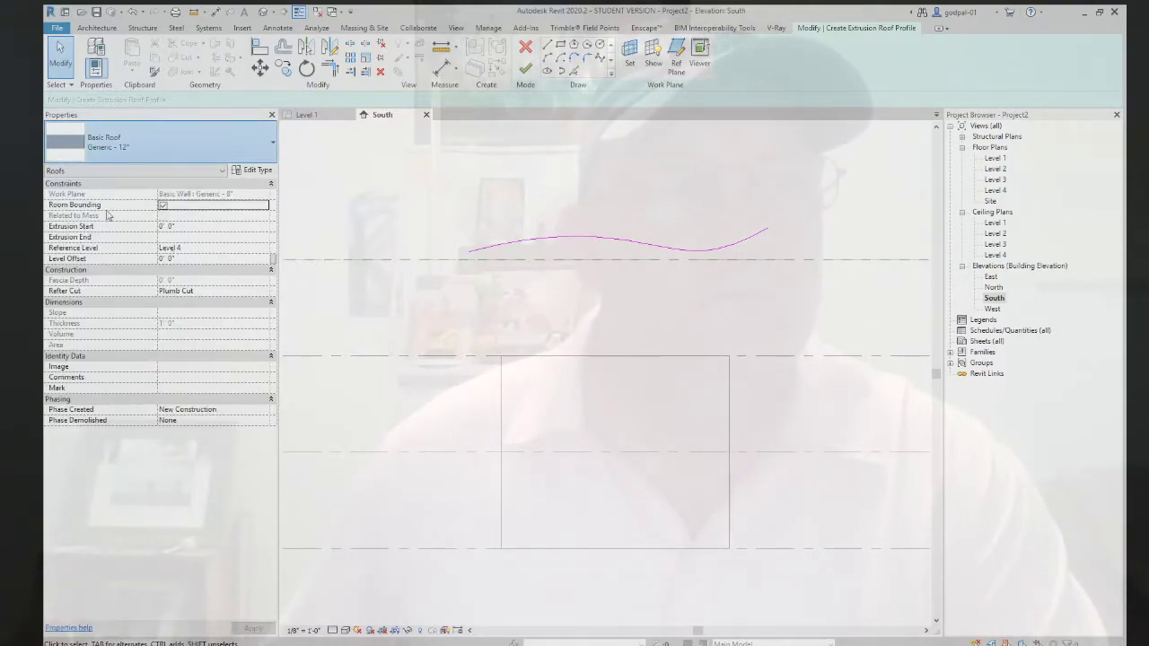
key(Down)
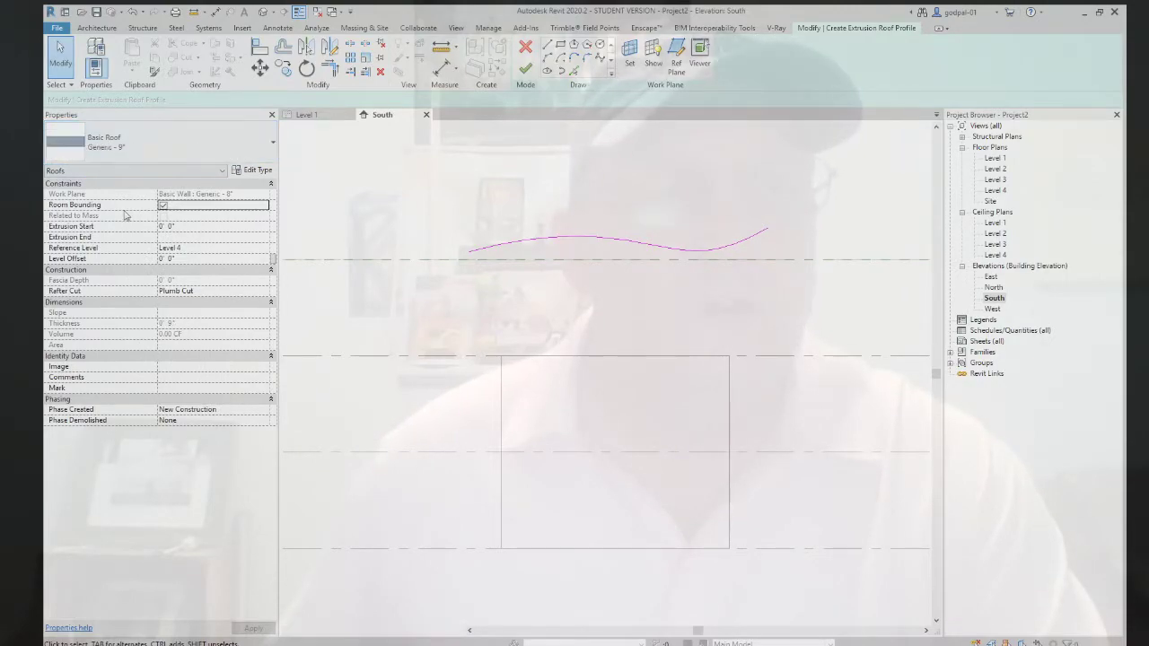
click(525, 68)
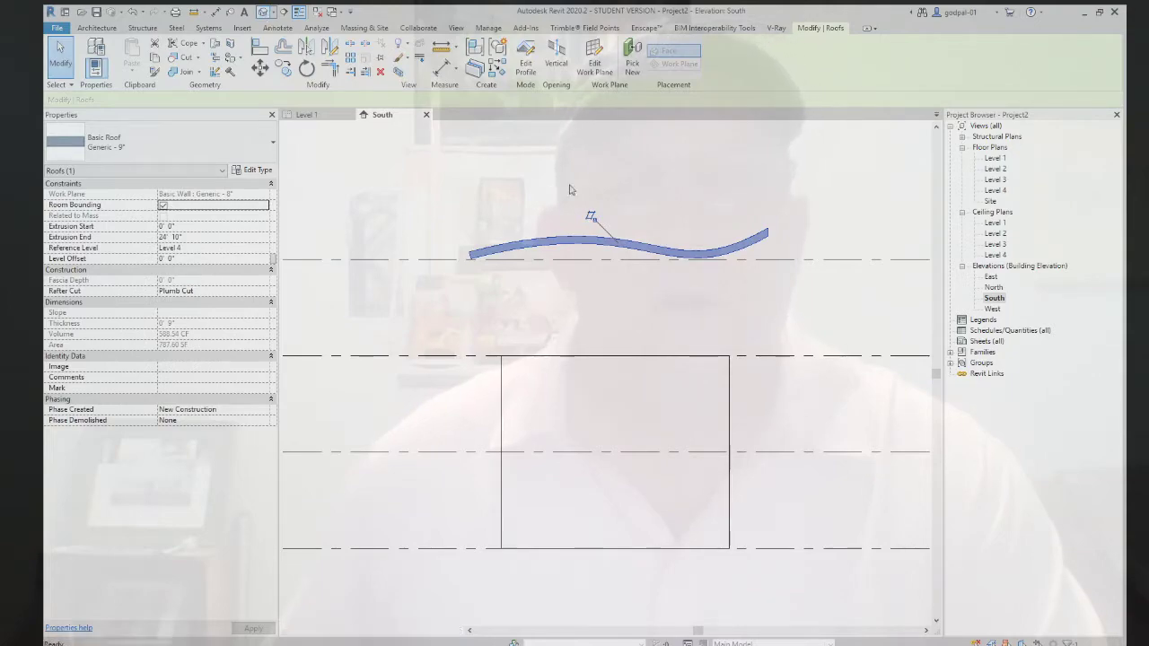
Open the default 3D view with the Shaded visual style.
key(3)
key(d)
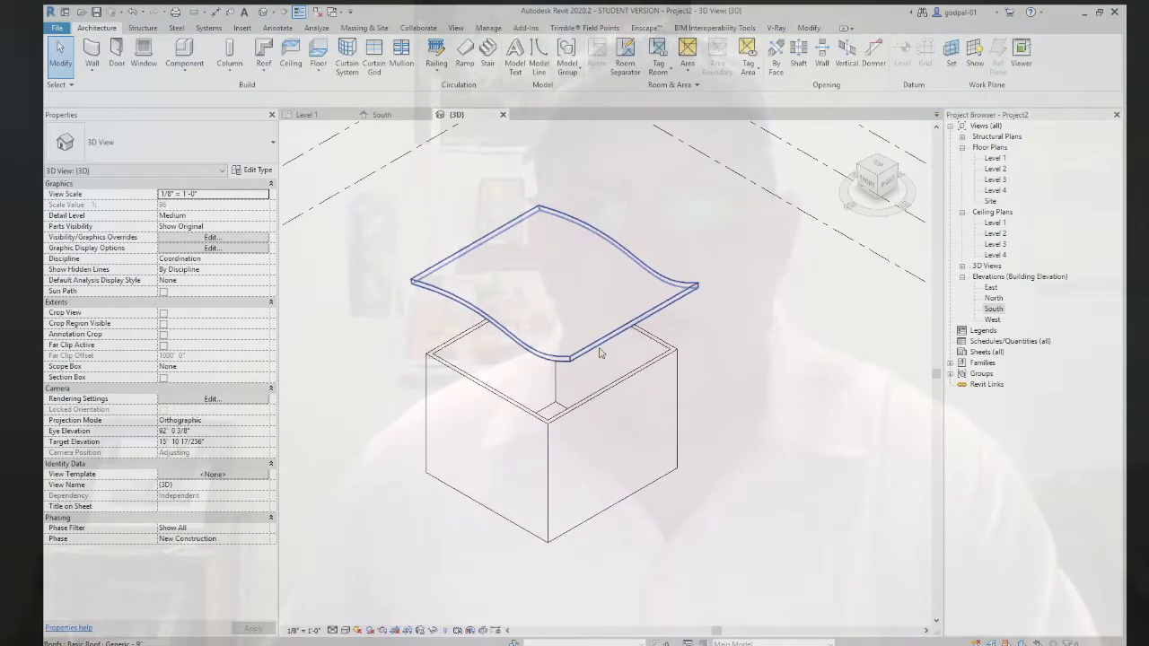
scroll(598, 353, down, 2)
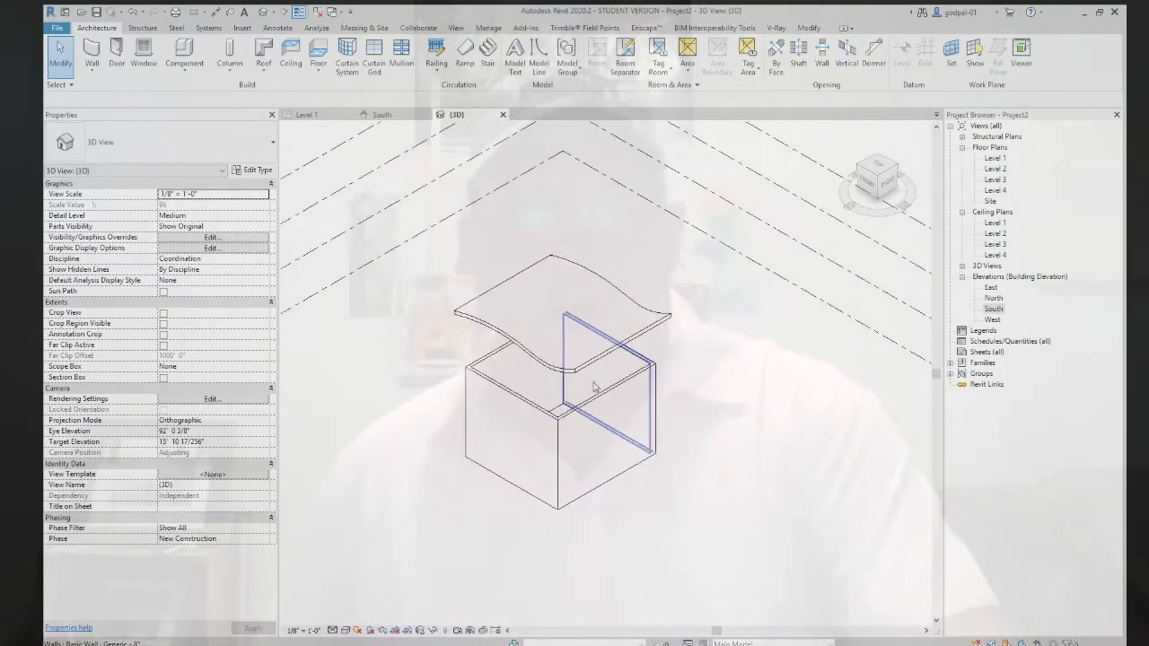
click(346, 632)
click(351, 589)
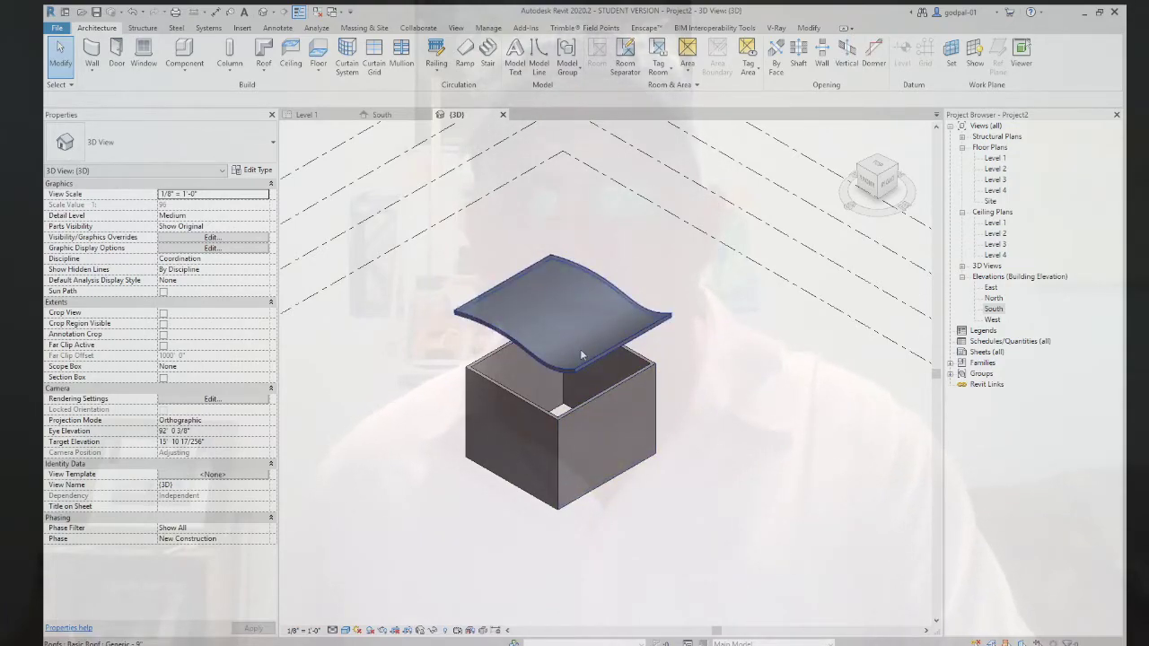
Attach the tops of all four walls to the wavy roof.
shift+middle_drag(643, 416, 699, 375)
drag(390, 418, 389, 419)
click(613, 55)
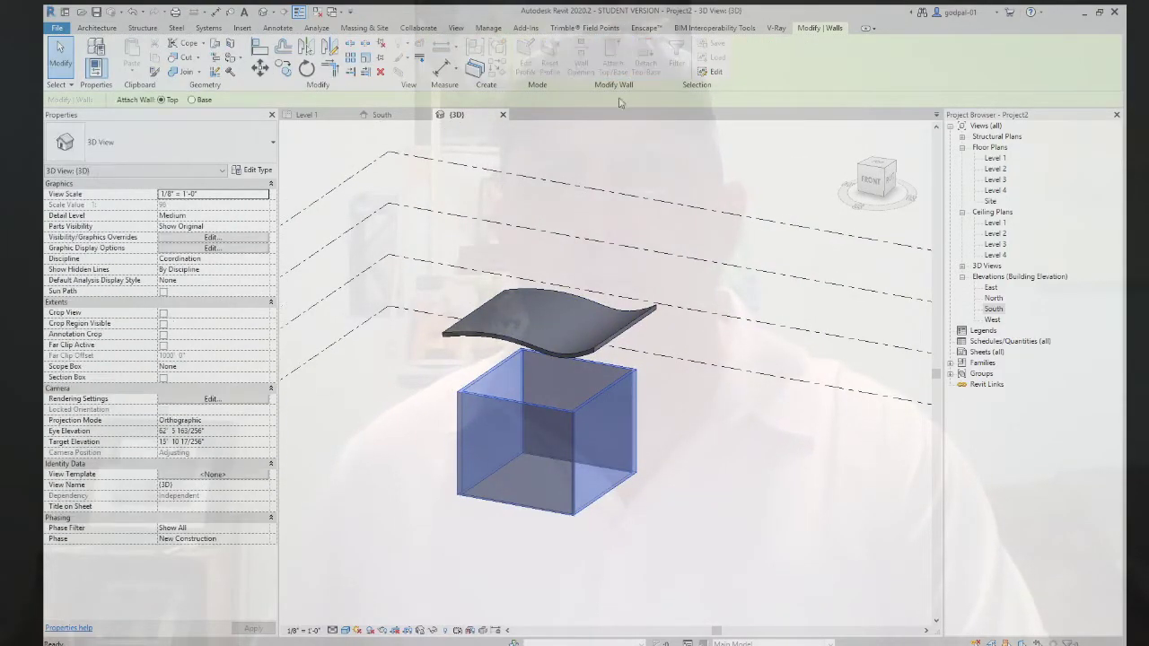
click(485, 337)
Inspect the walls from the front, then return to the Home isometric view.
shift+middle_drag(589, 380, 669, 310)
click(871, 183)
scroll(537, 208, up, 2)
scroll(538, 208, up, 2)
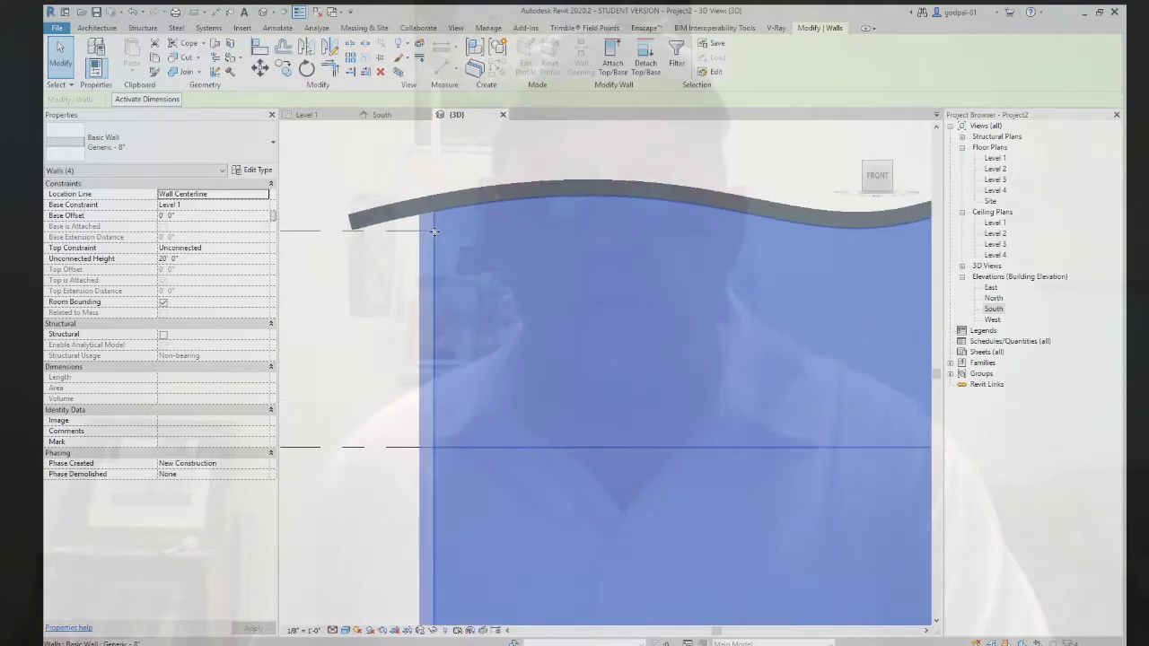
middle_drag(749, 220, 556, 235)
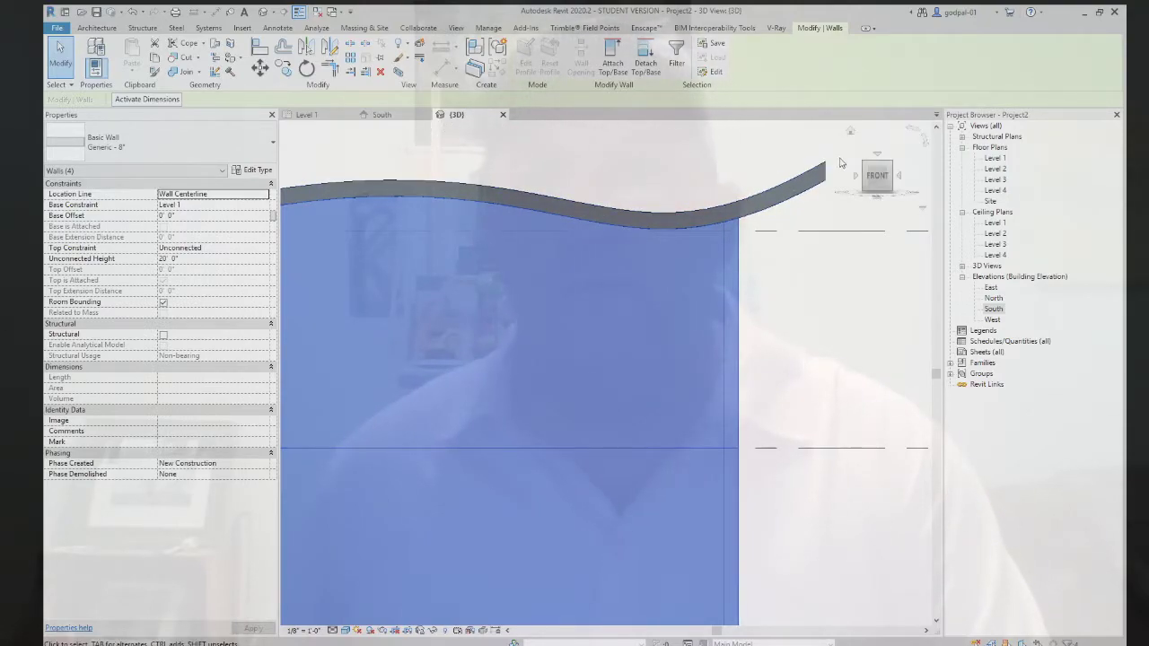
click(851, 133)
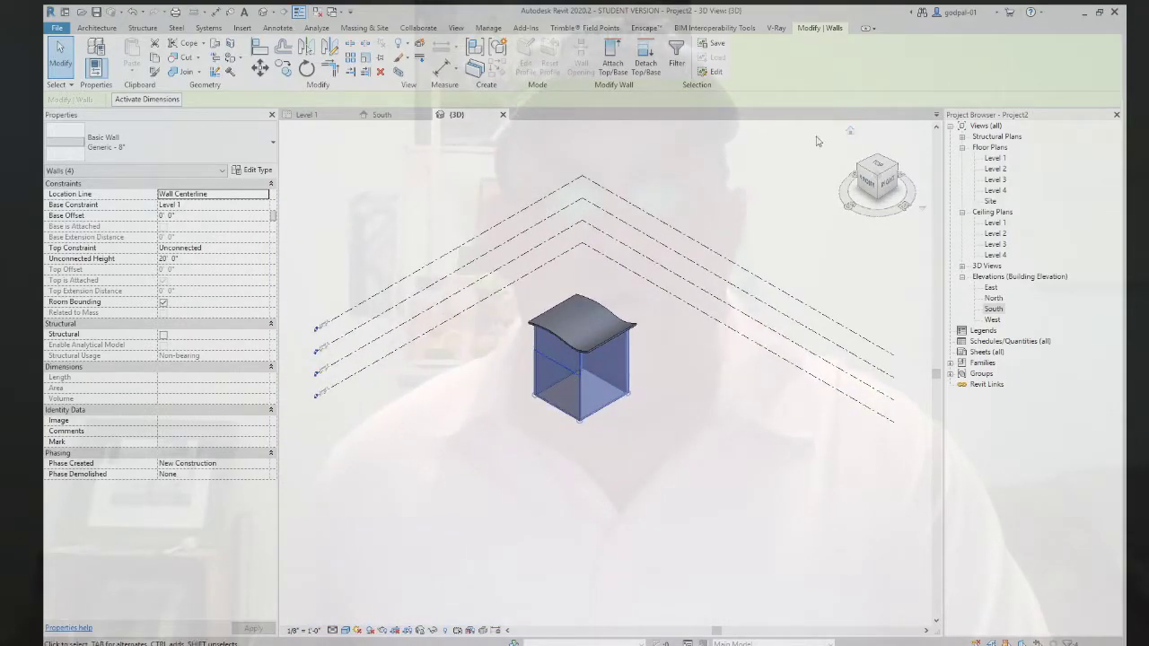
Open the Level 4 floor plan and zoom in on the building.
click(996, 190)
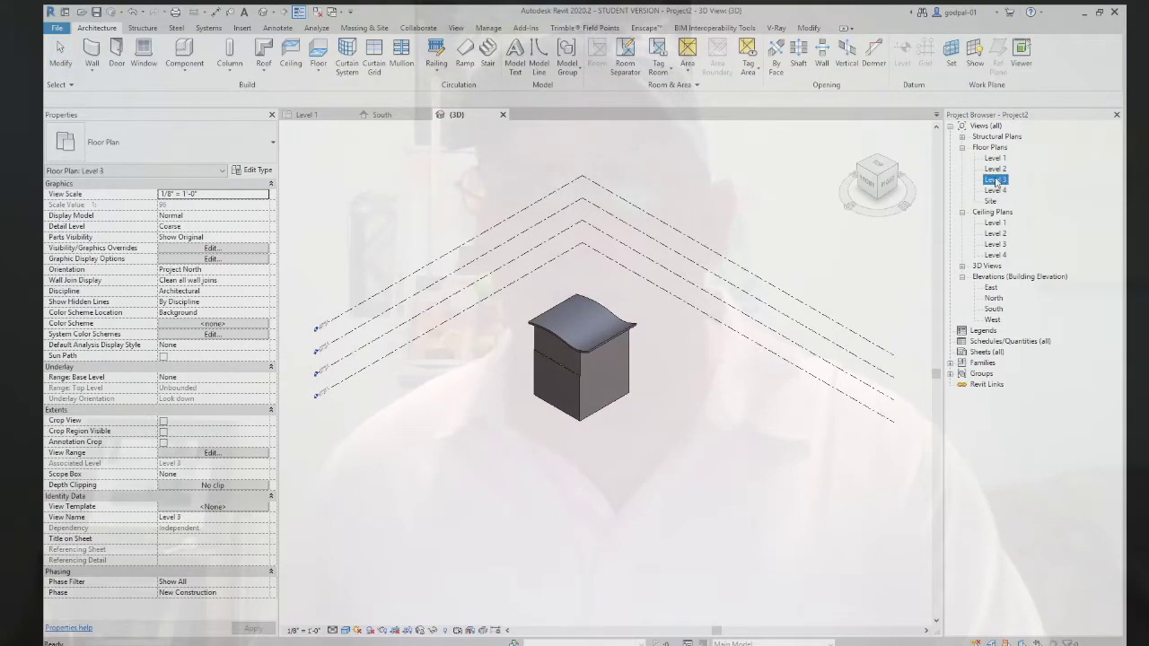
double_click(995, 180)
double_click(994, 191)
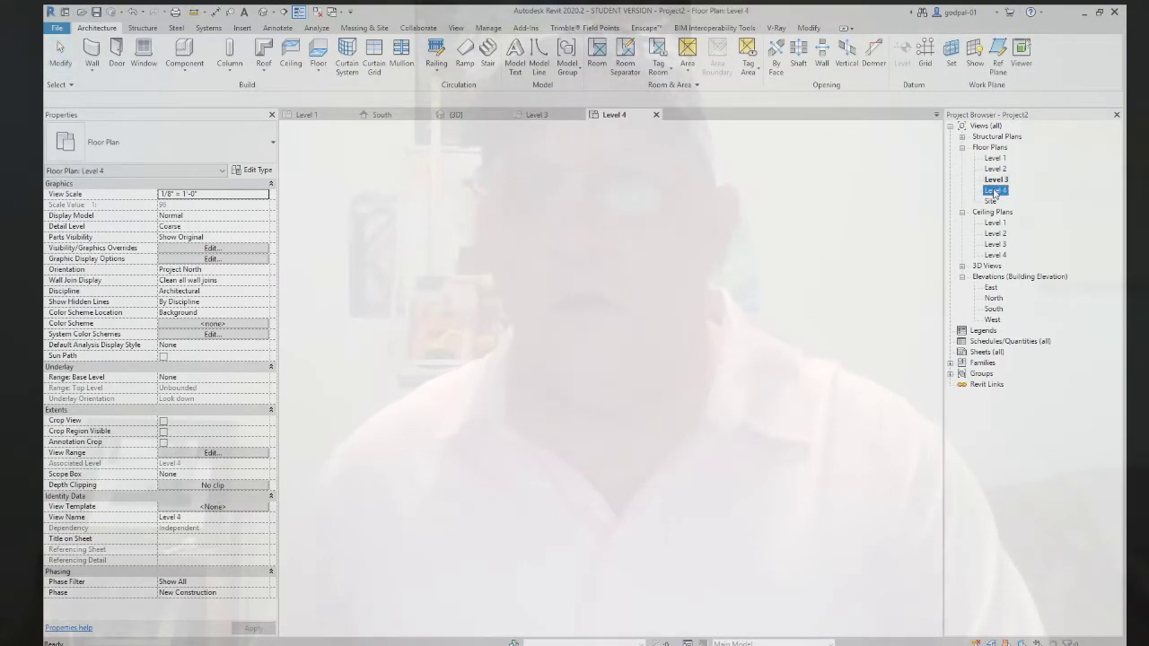
scroll(512, 398, up, 4)
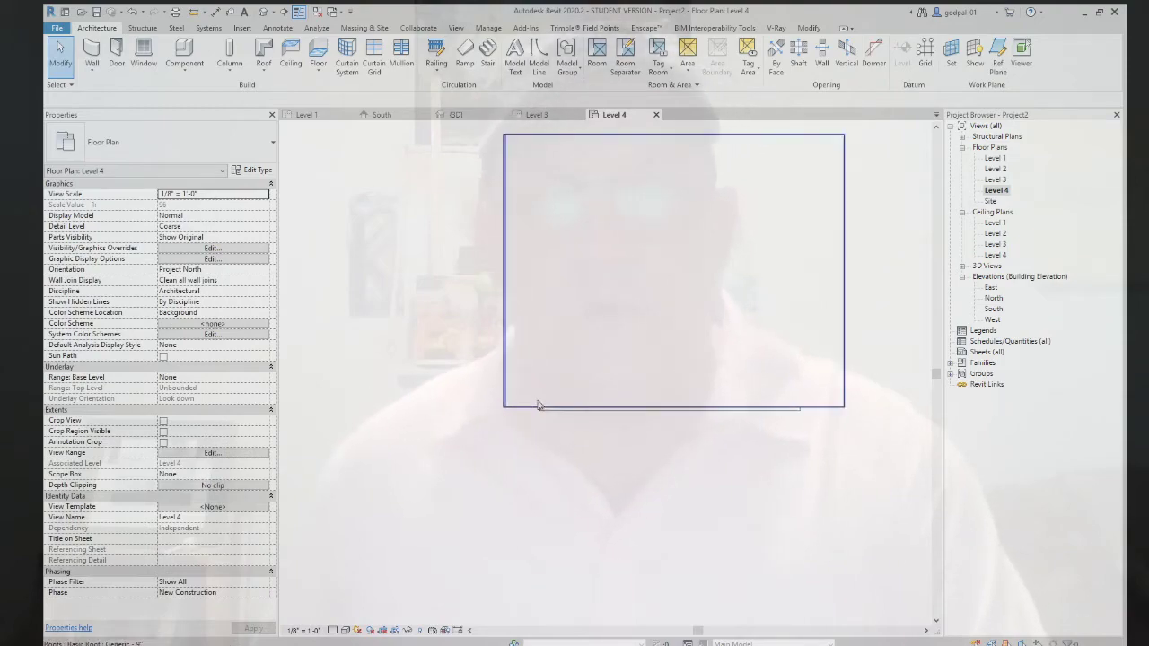
scroll(539, 406, up, 2)
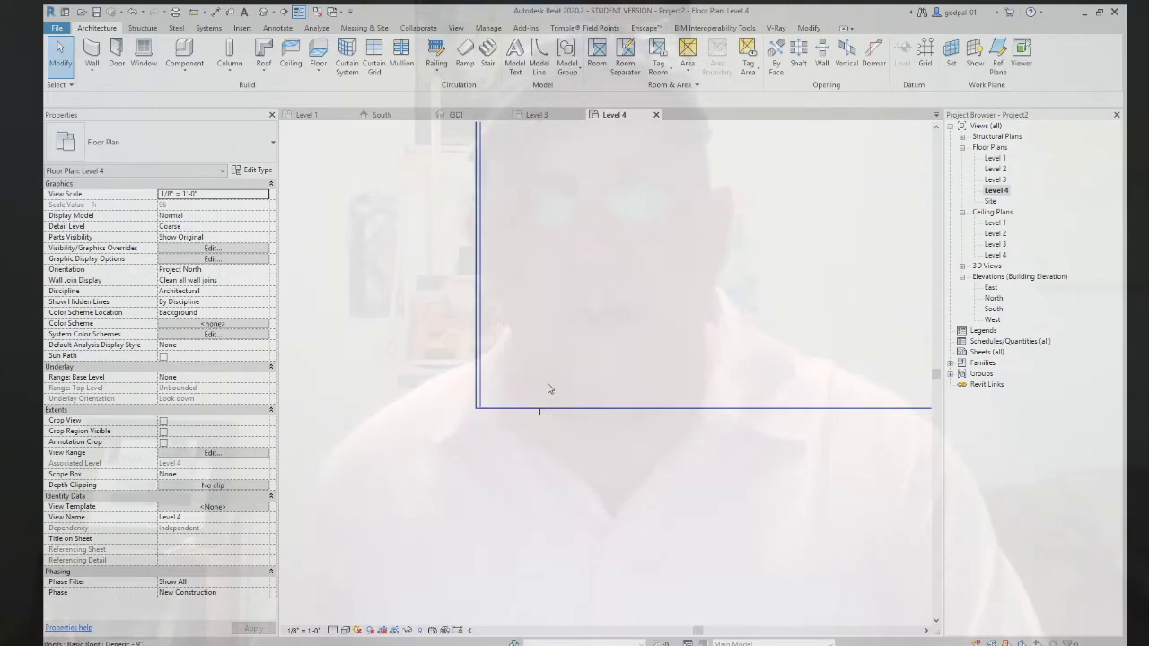
Drag the roof's lower and upper edges past the walls, extruding it from -2' 8" to 28' 10".
click(508, 415)
drag(756, 410, 759, 452)
scroll(756, 449, down, 3)
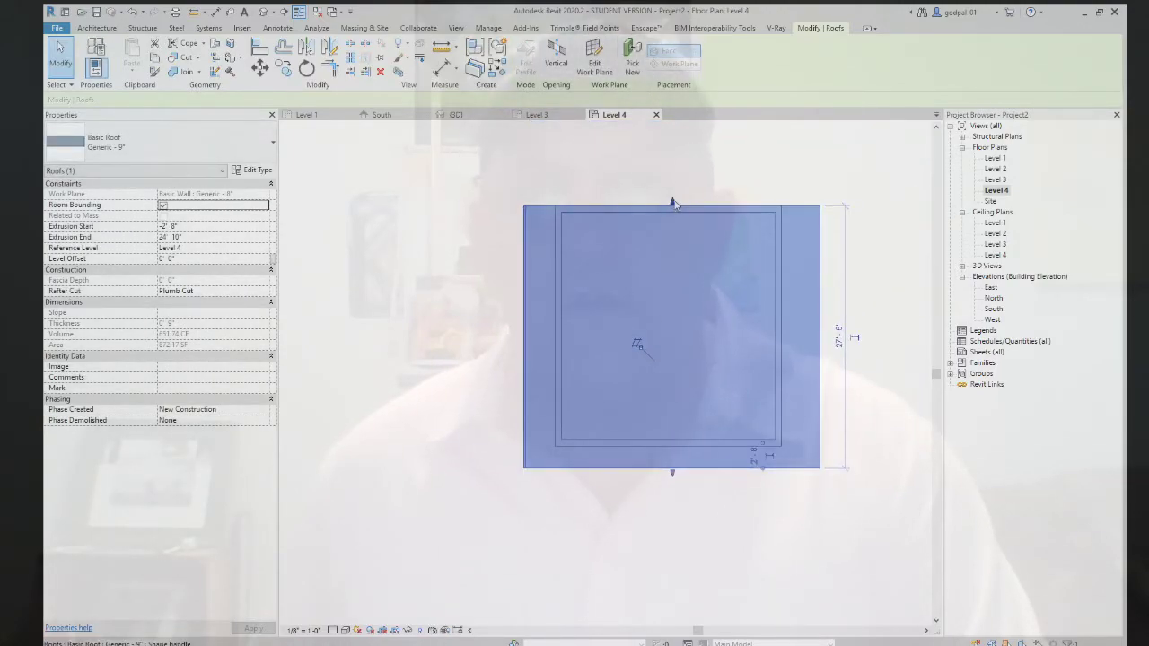
drag(672, 203, 673, 165)
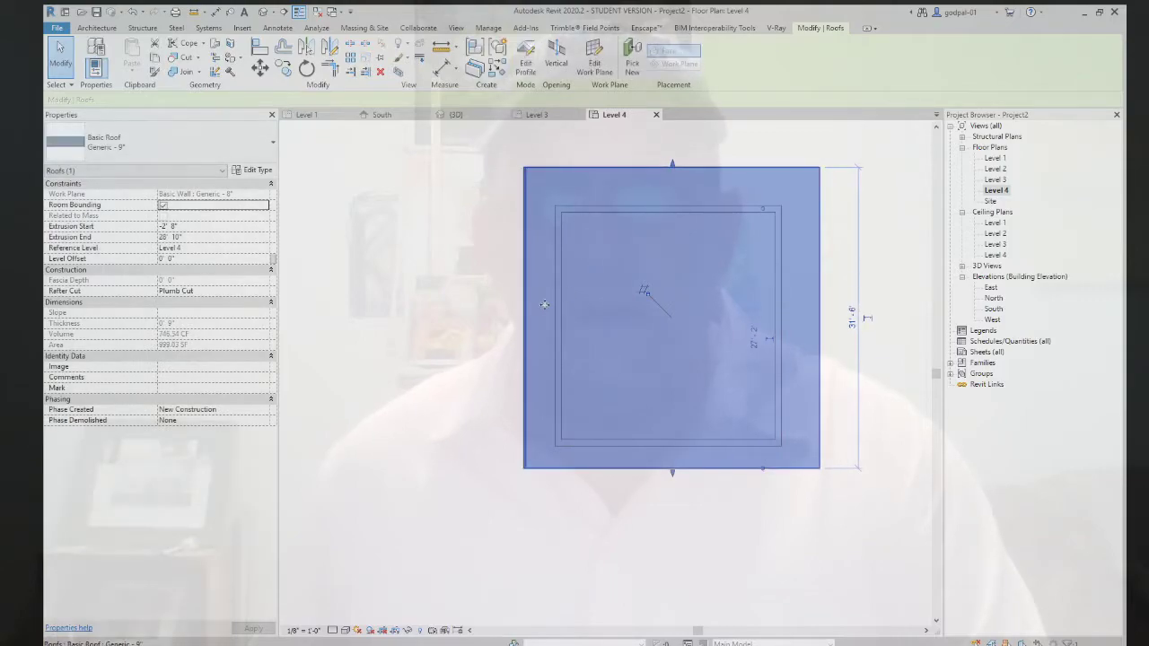
click(508, 340)
click(526, 335)
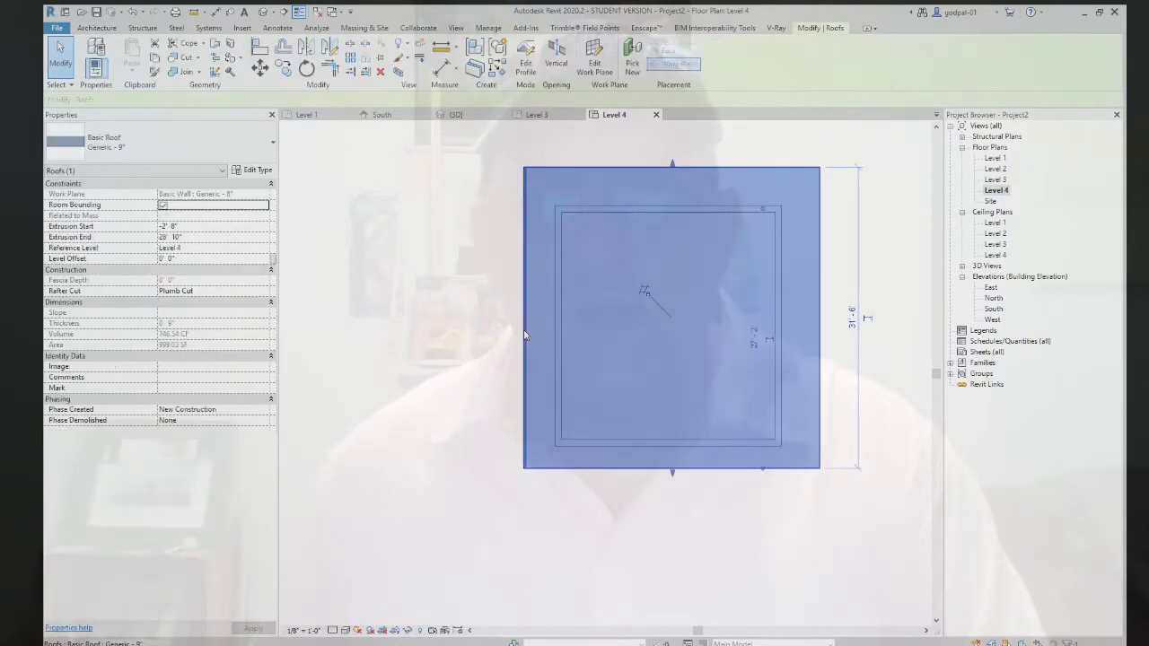
Tile the open views, close Level 1 and Level 3, and re-tile the remaining three.
key(Escape)
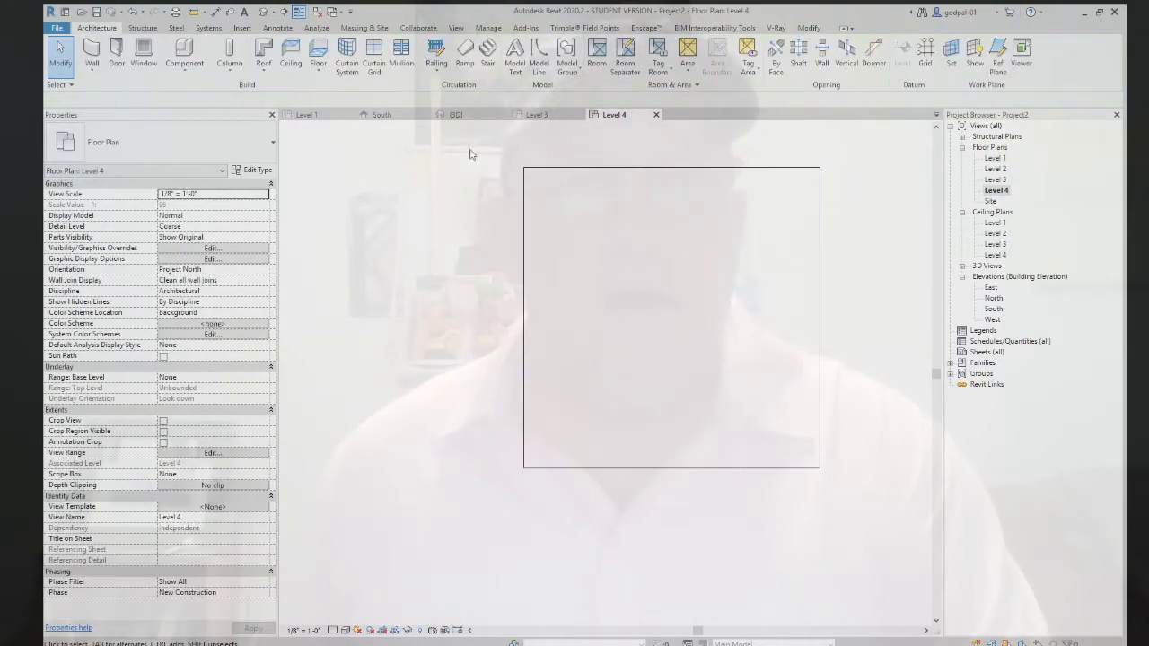
click(456, 28)
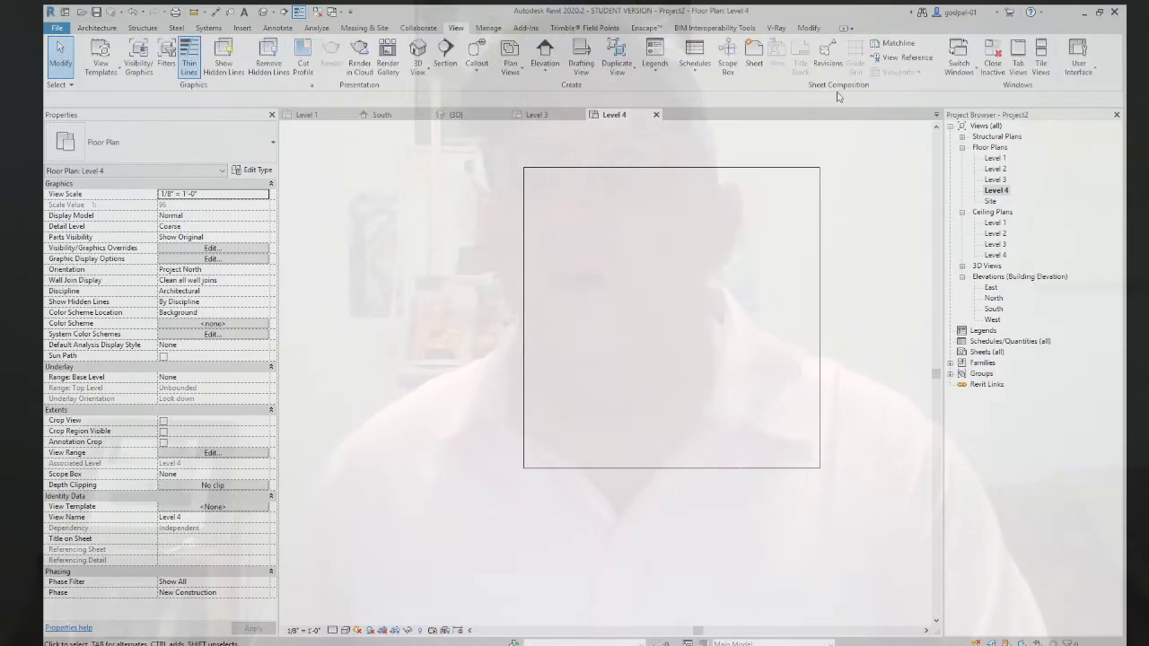
click(1041, 57)
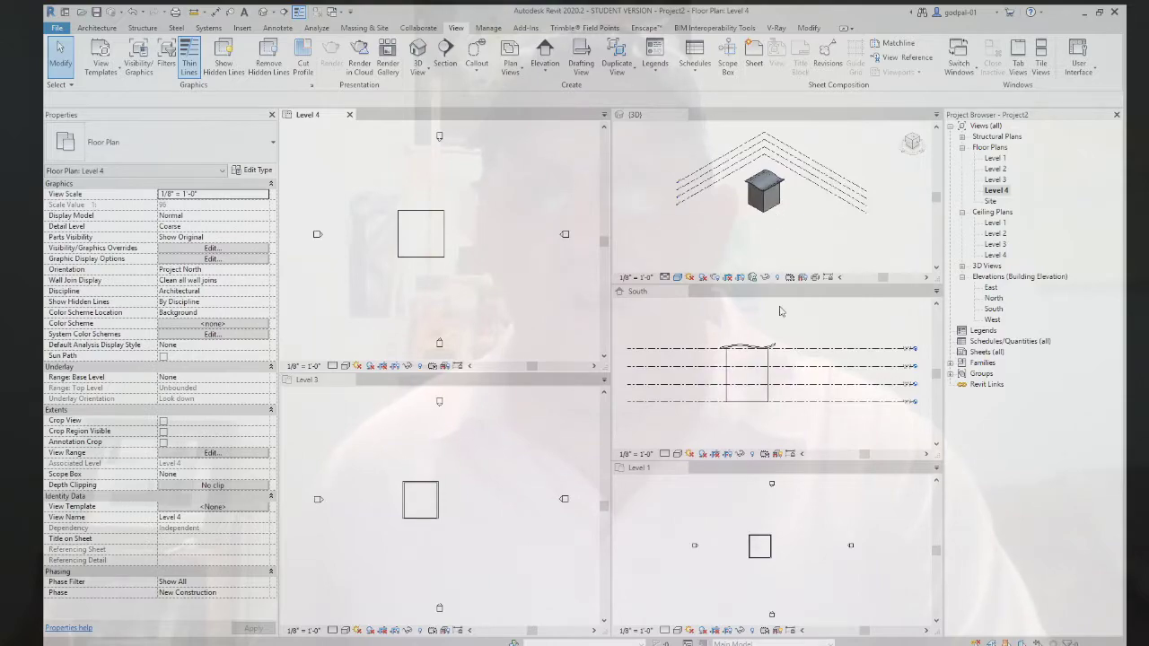
click(682, 468)
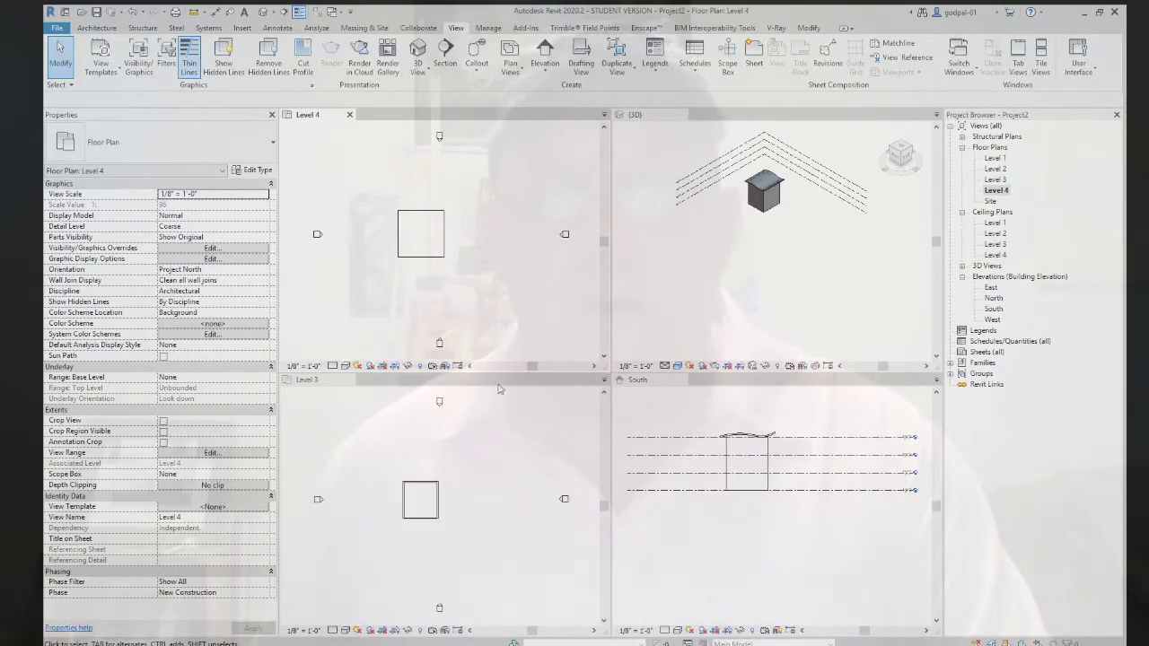
click(349, 380)
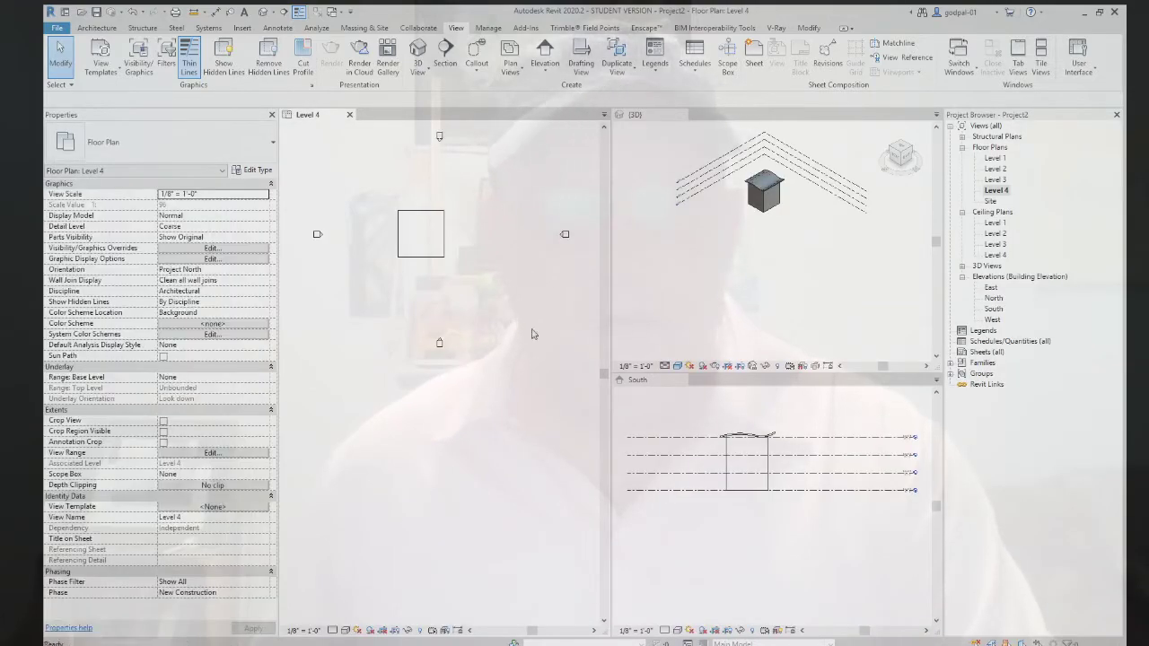
click(1040, 55)
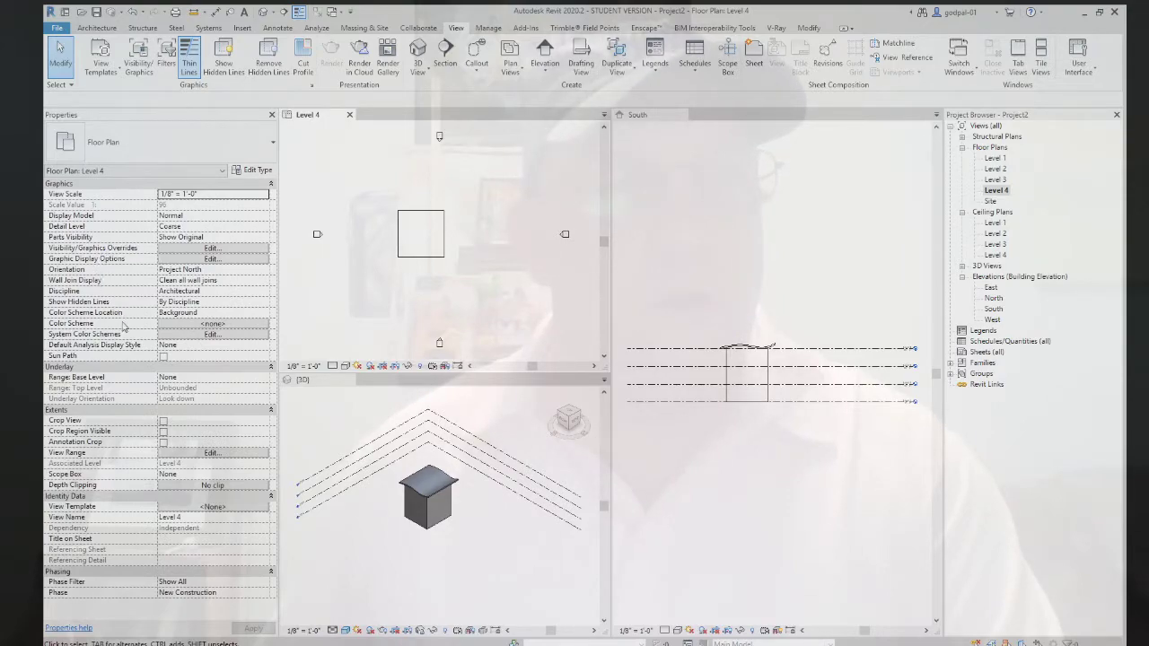
Set the Level 4 plan's underlay base level to Level 3 and apply it.
click(183, 378)
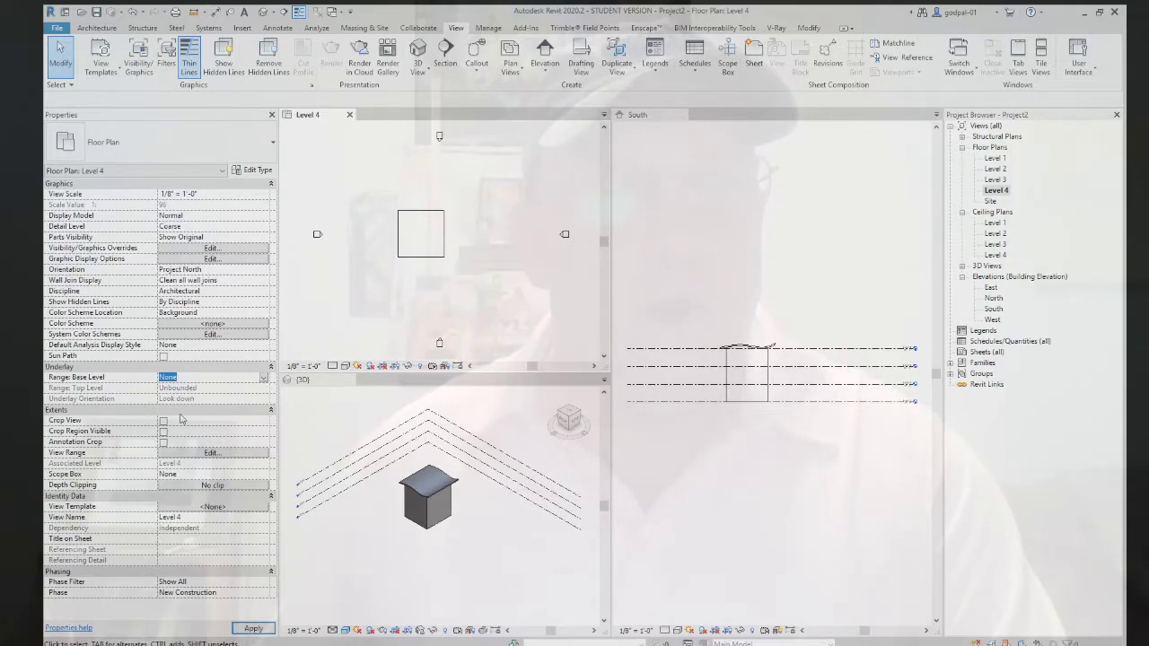
key(Down)
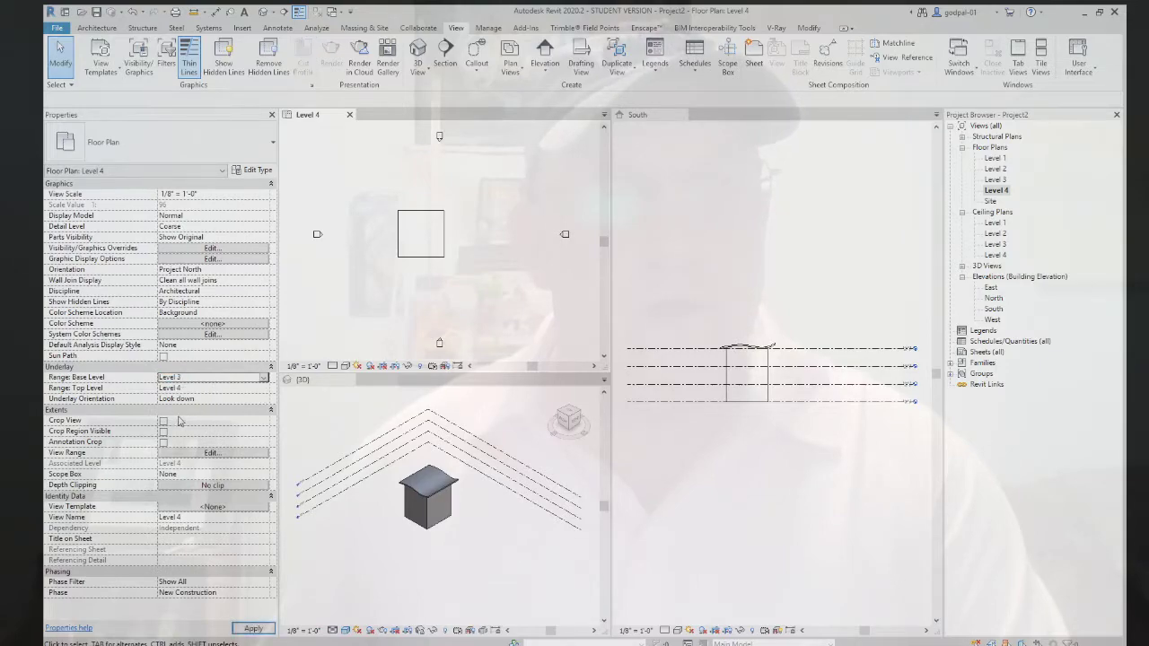
click(251, 632)
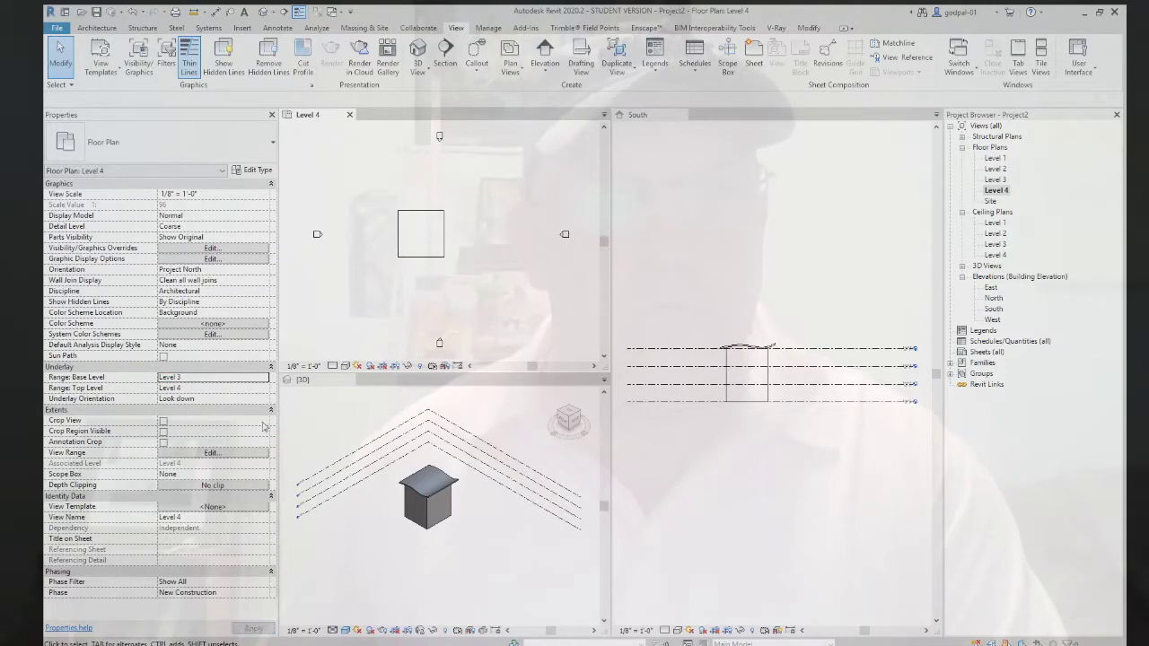
Set the Level 4 plan to Fine detail with a Level 1 underlay base, then zoom in.
click(344, 366)
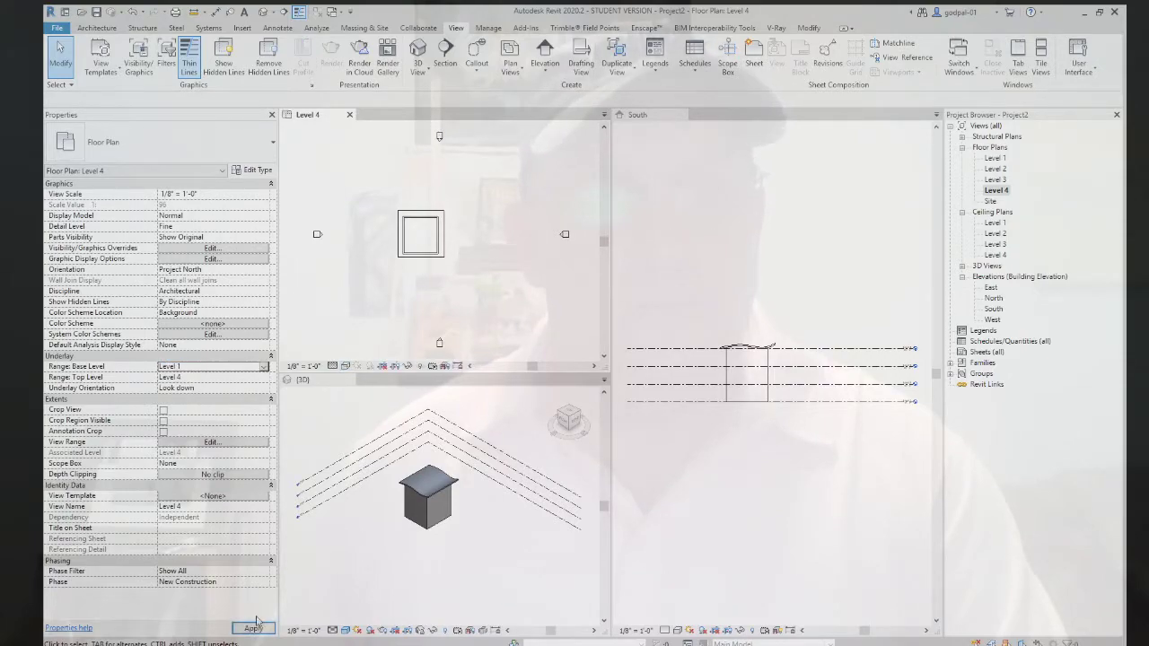
click(254, 629)
scroll(417, 228, up, 4)
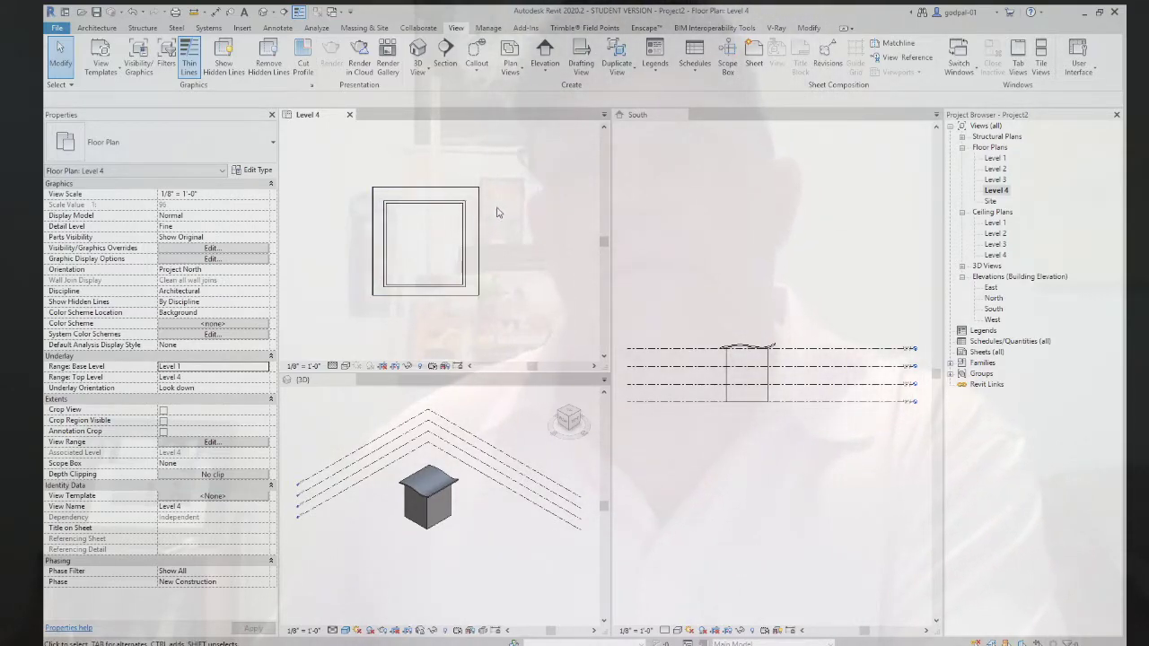
Start a vertical opening sketch on the selected roof using straight lines along the walls.
click(459, 188)
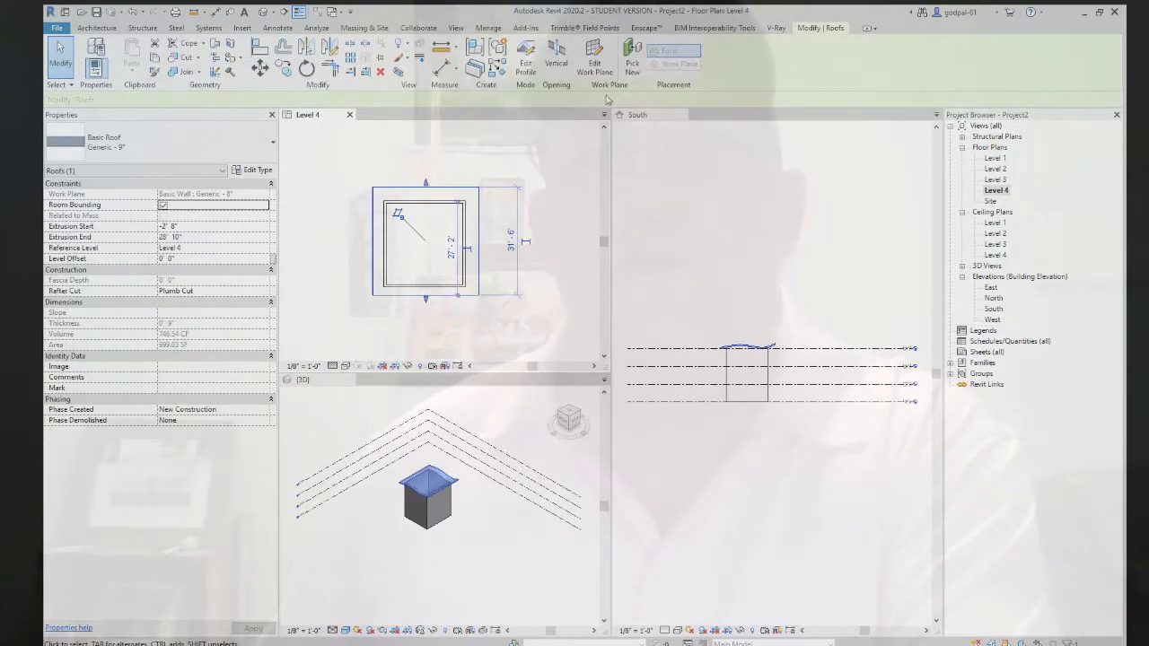
click(558, 65)
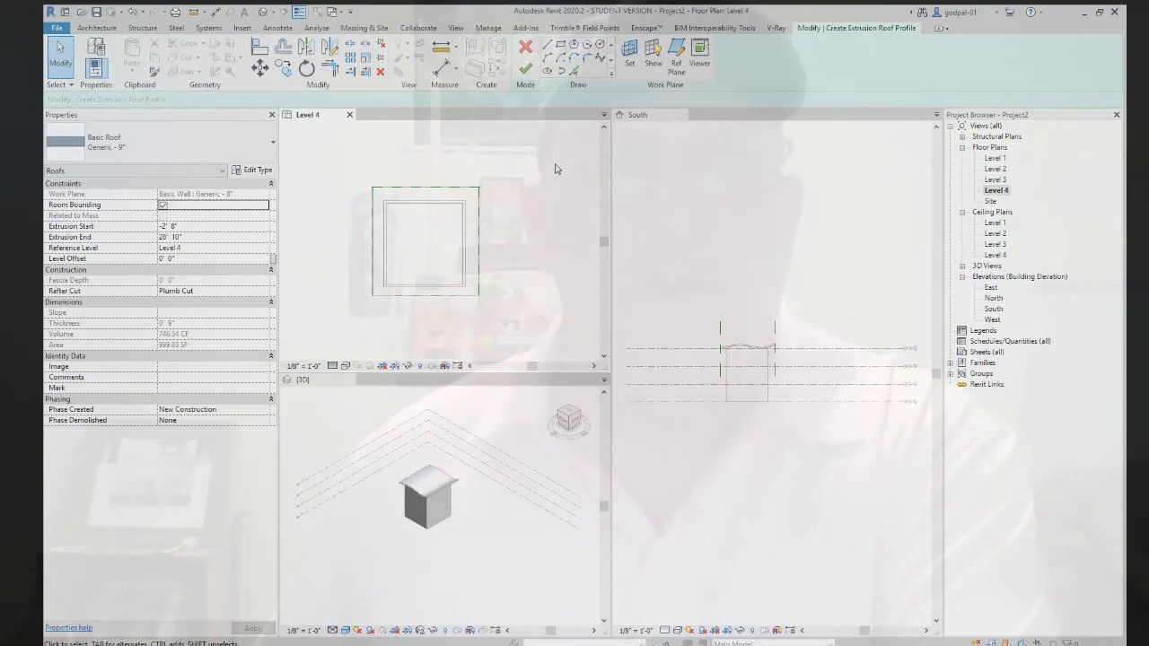
click(547, 47)
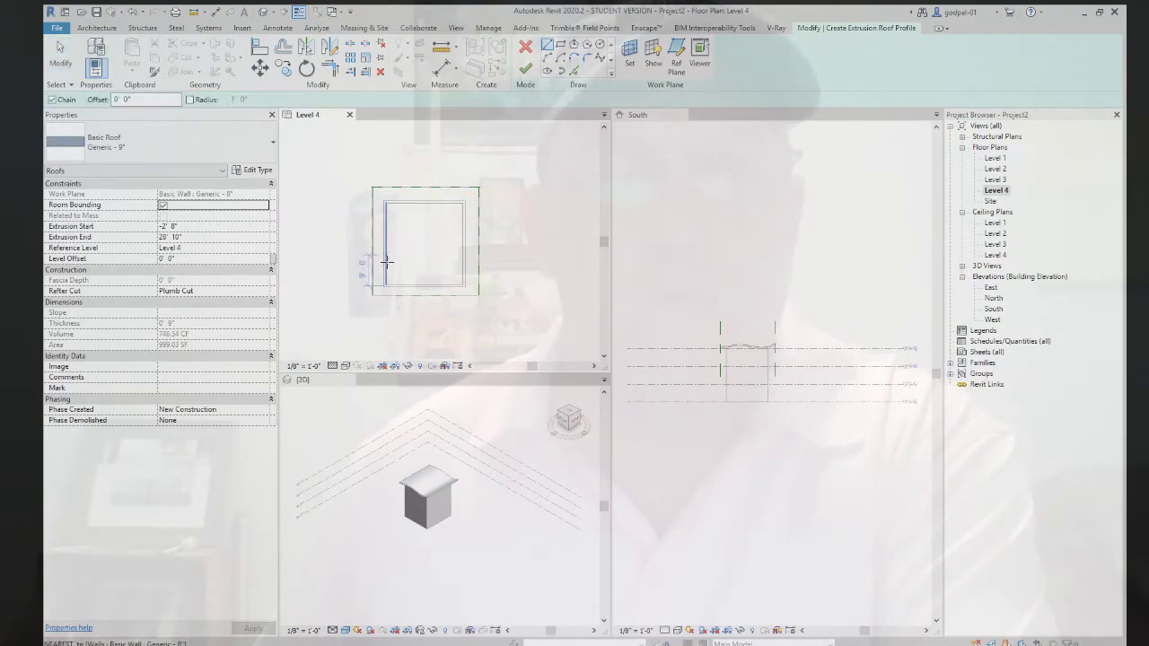
scroll(384, 285, up, 3)
scroll(384, 285, up, 4)
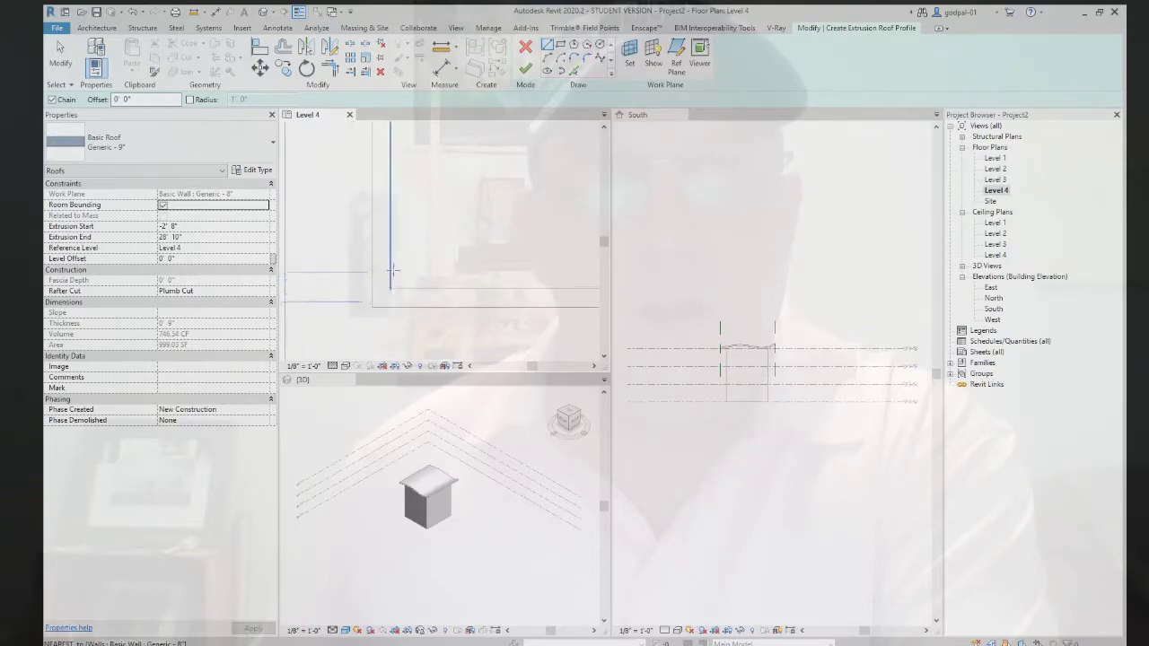
mouse_move(349, 323)
middle_down()
mouse_move(332, 336)
mouse_move(343, 347)
mouse_move(384, 335)
mouse_move(405, 234)
middle_up()
scroll(405, 233, down, 1)
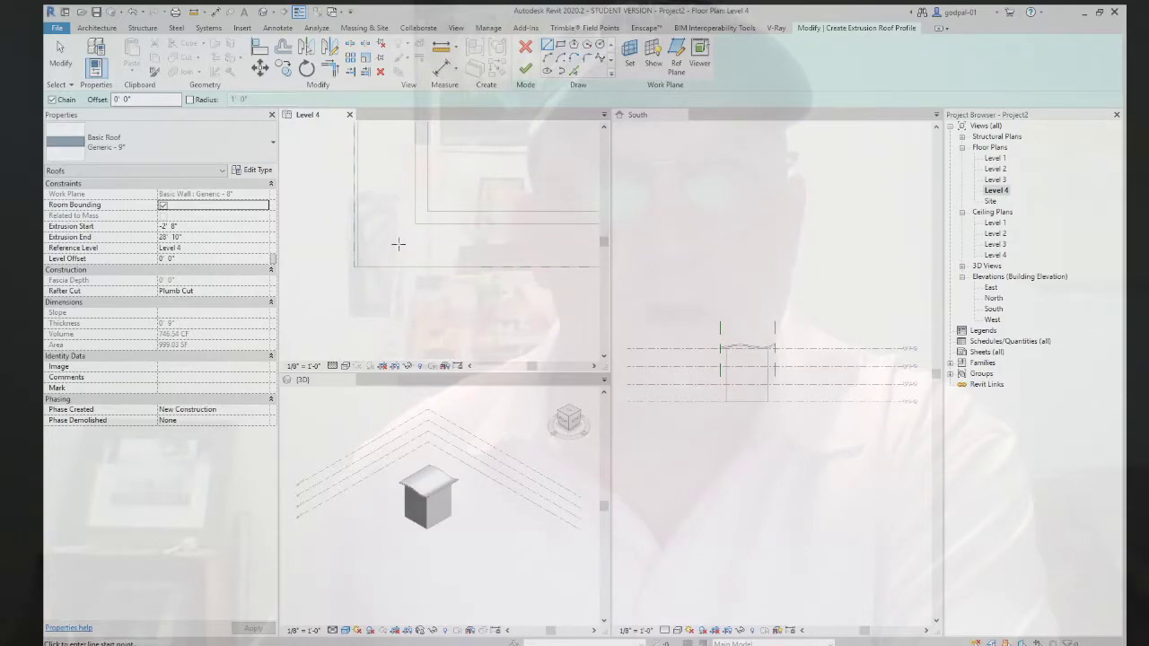
scroll(397, 225, down, 2)
middle_drag(398, 225, 386, 373)
scroll(392, 136, up, 4)
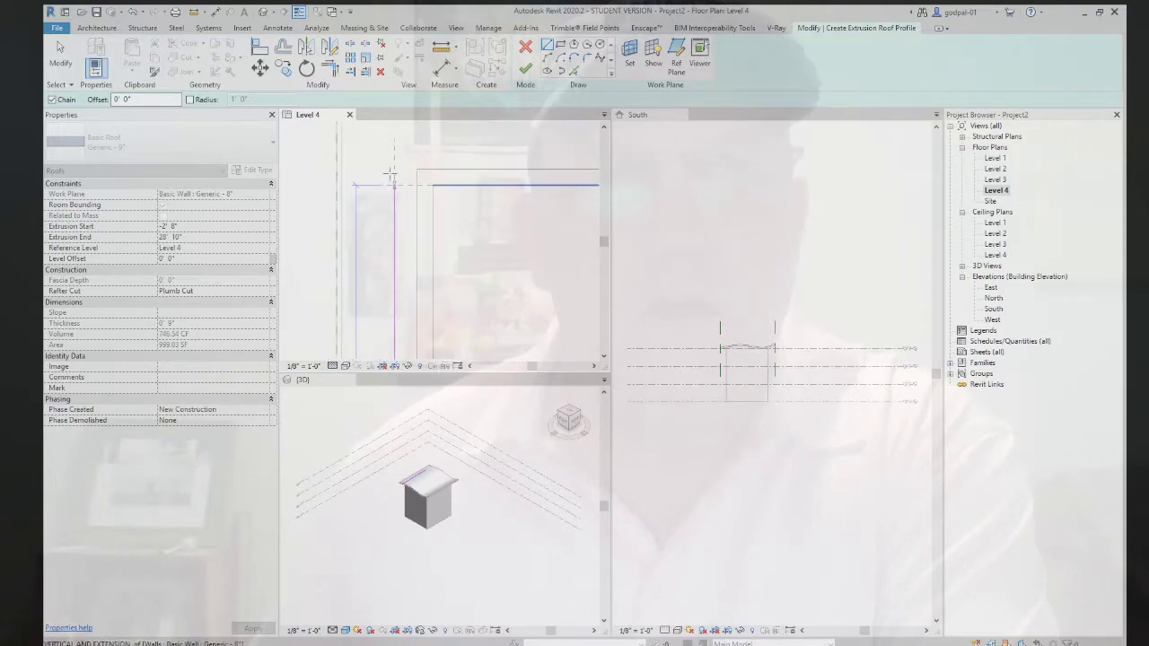
scroll(390, 141, down, 5)
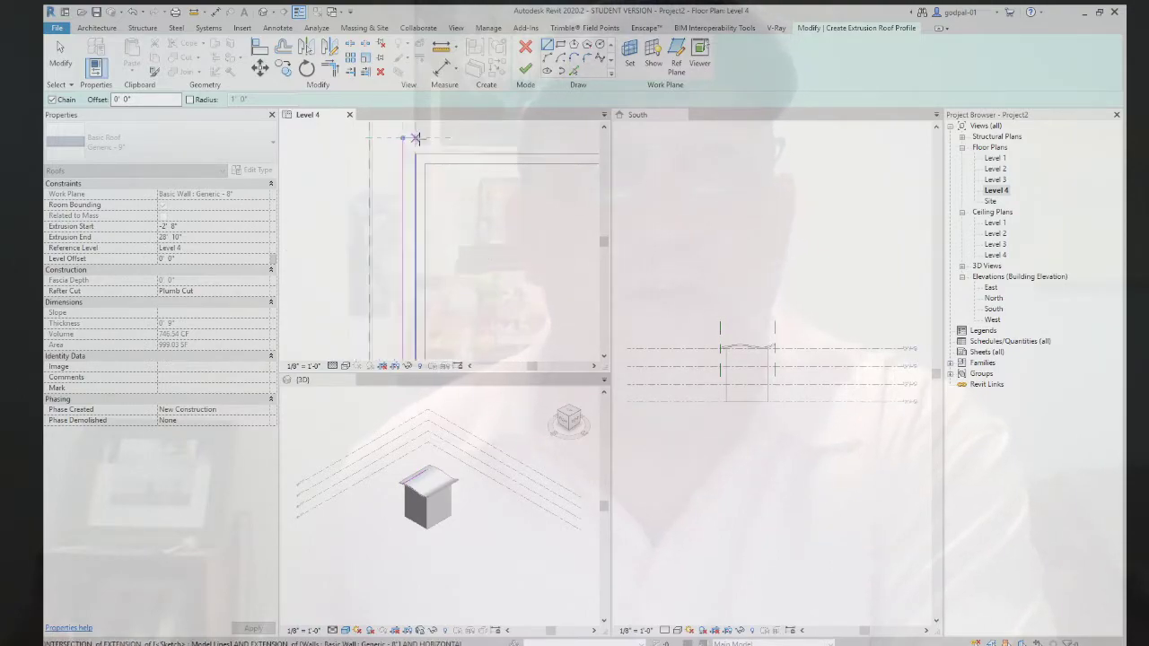
scroll(510, 146, up, 4)
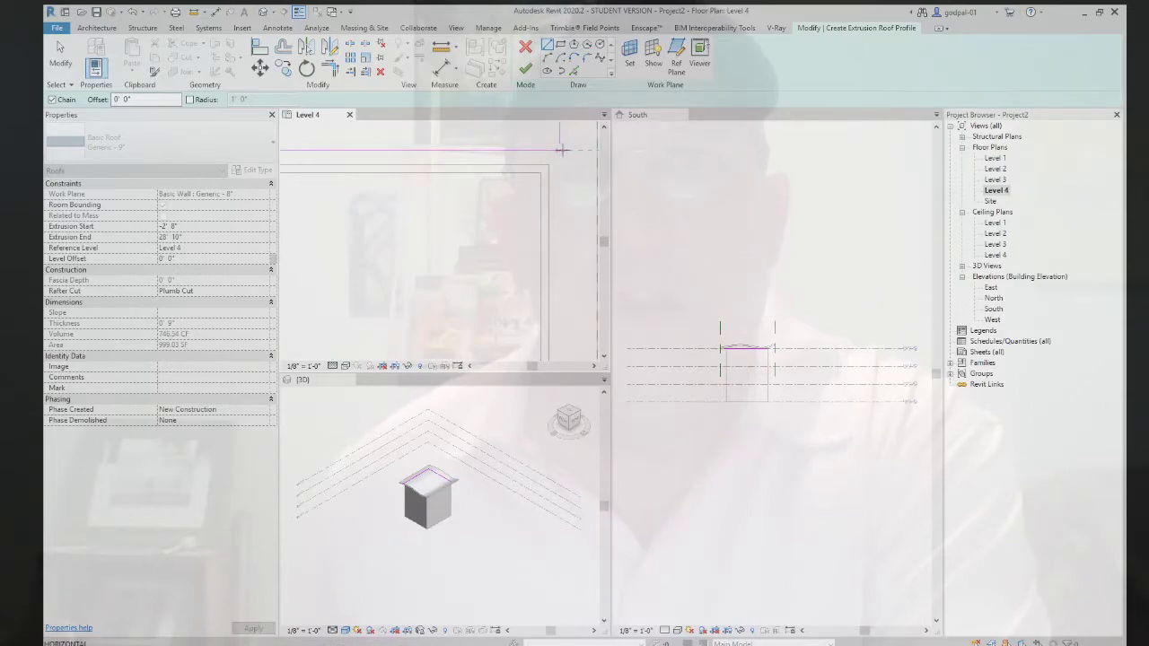
scroll(565, 151, down, 3)
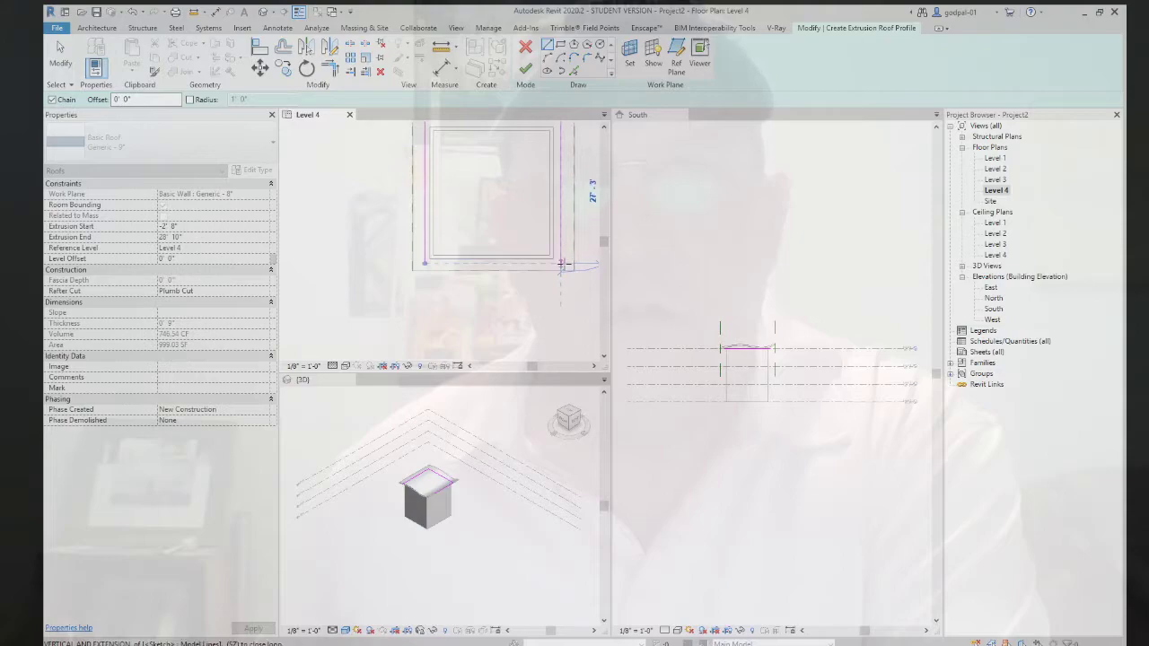
scroll(562, 266, up, 1)
scroll(562, 266, up, 1)
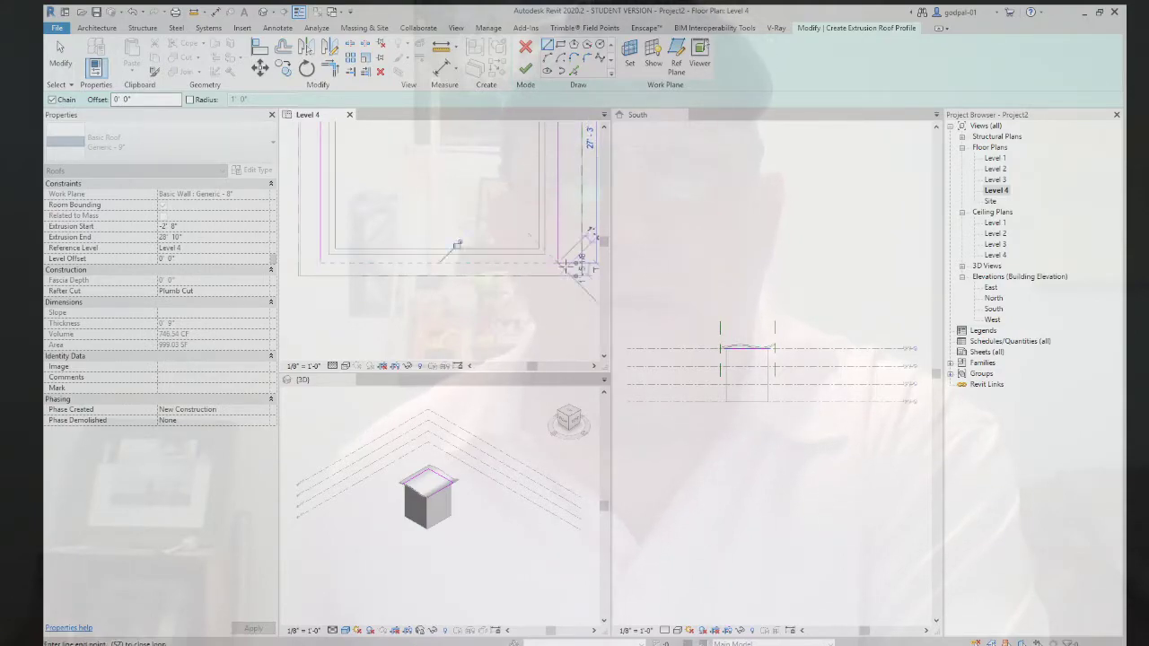
click(526, 71)
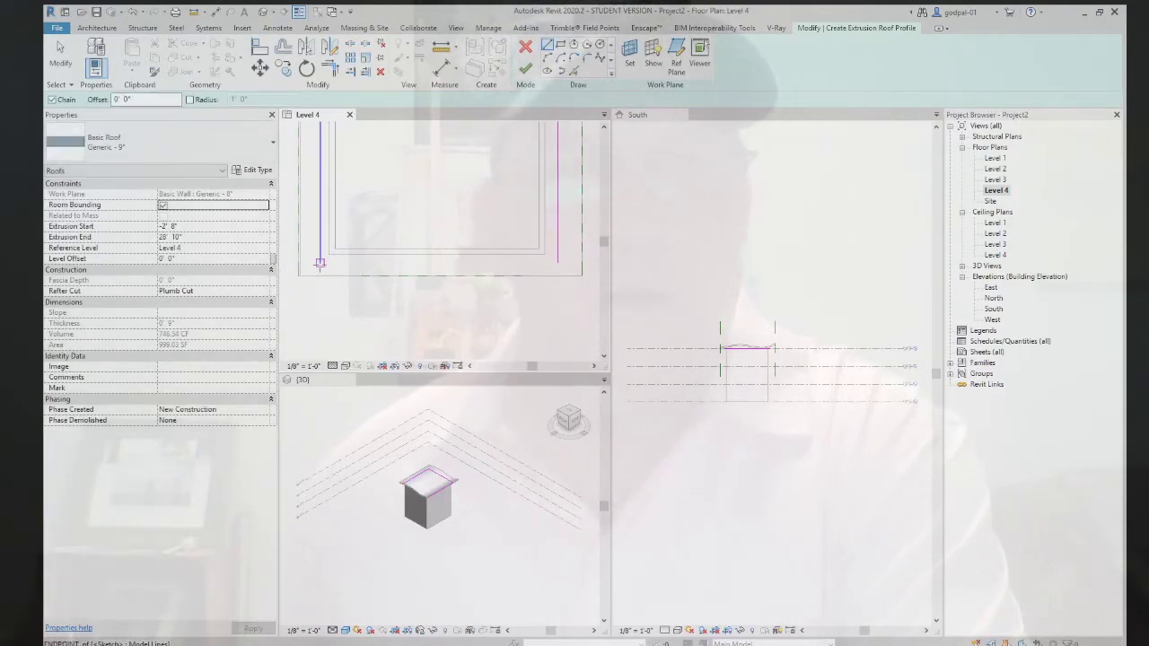
Trace the remaining corner and horizontal sketch lines, then finish to cut the roof opening.
click(319, 263)
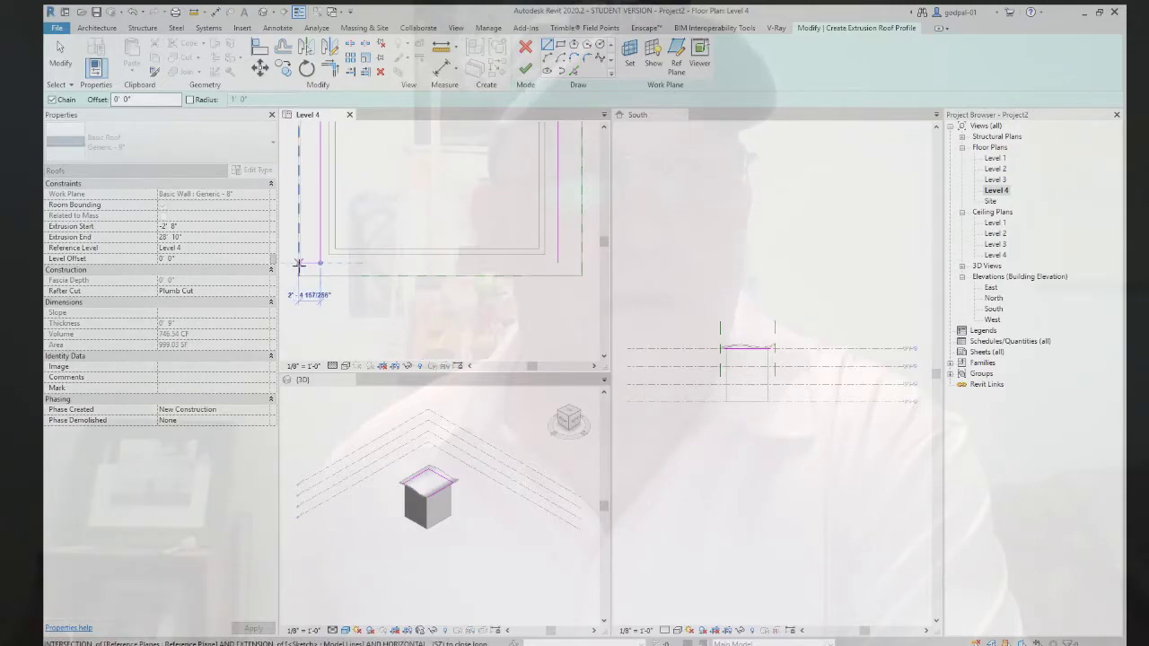
click(299, 264)
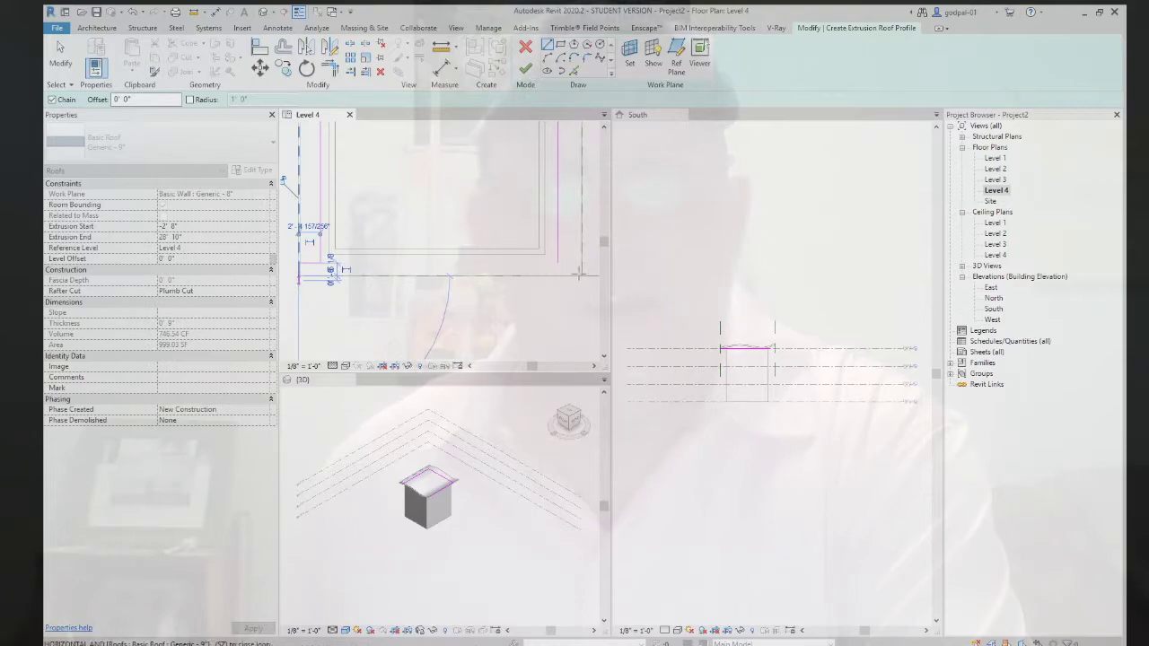
click(299, 276)
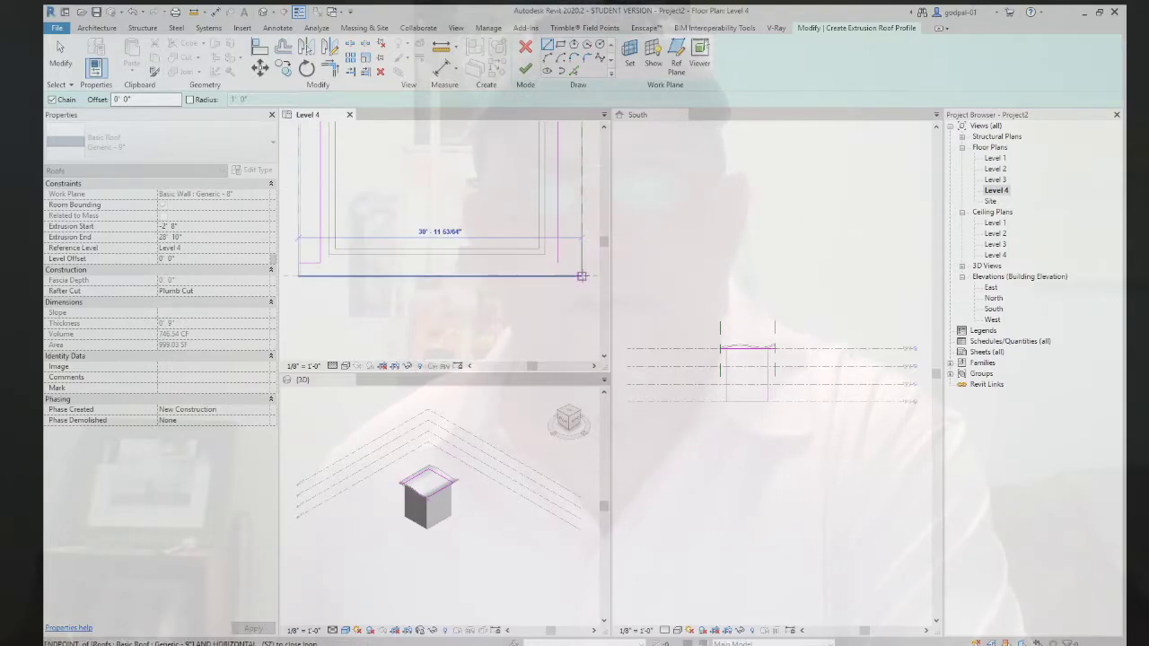
click(582, 275)
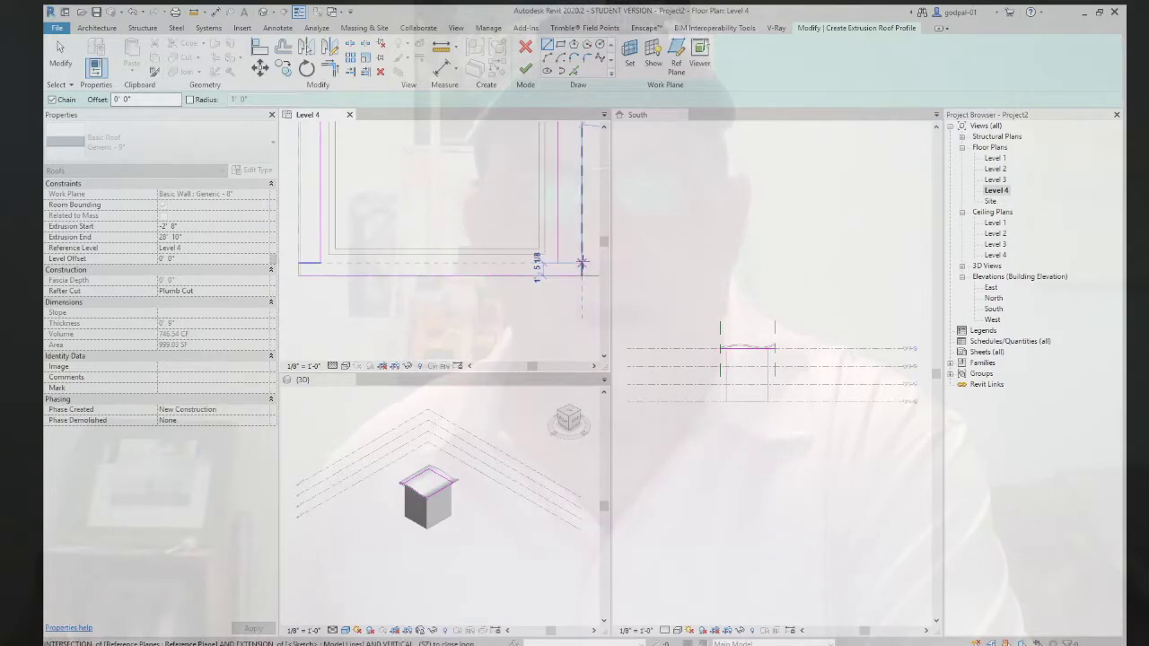
key(Escape)
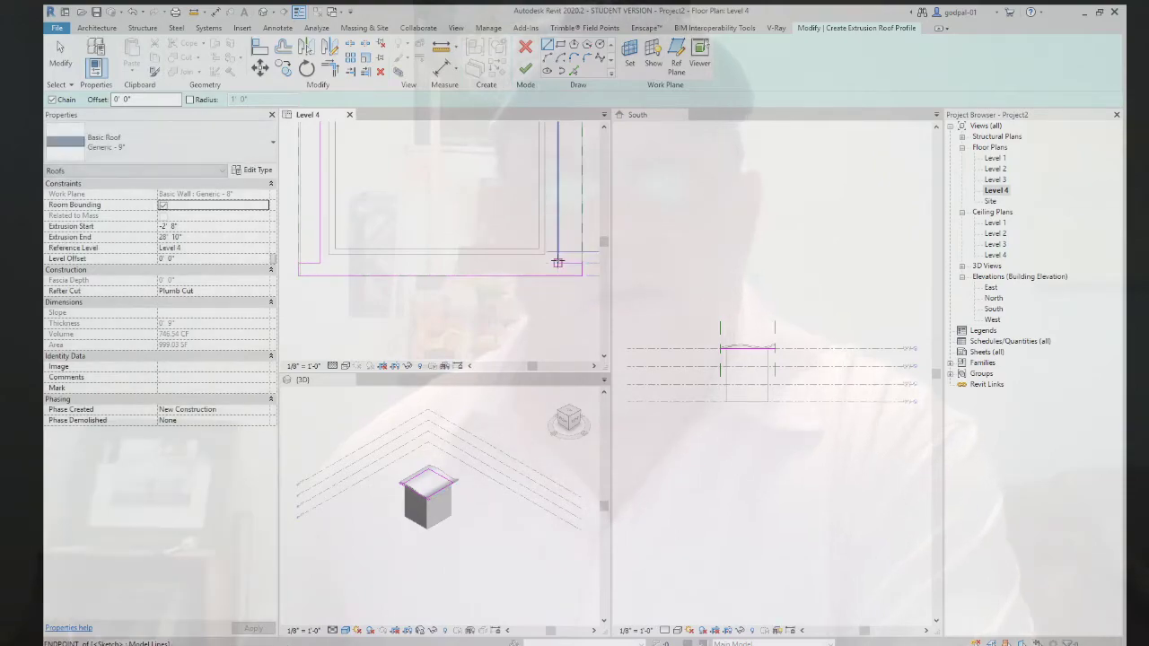
scroll(574, 262, down, 2)
click(525, 70)
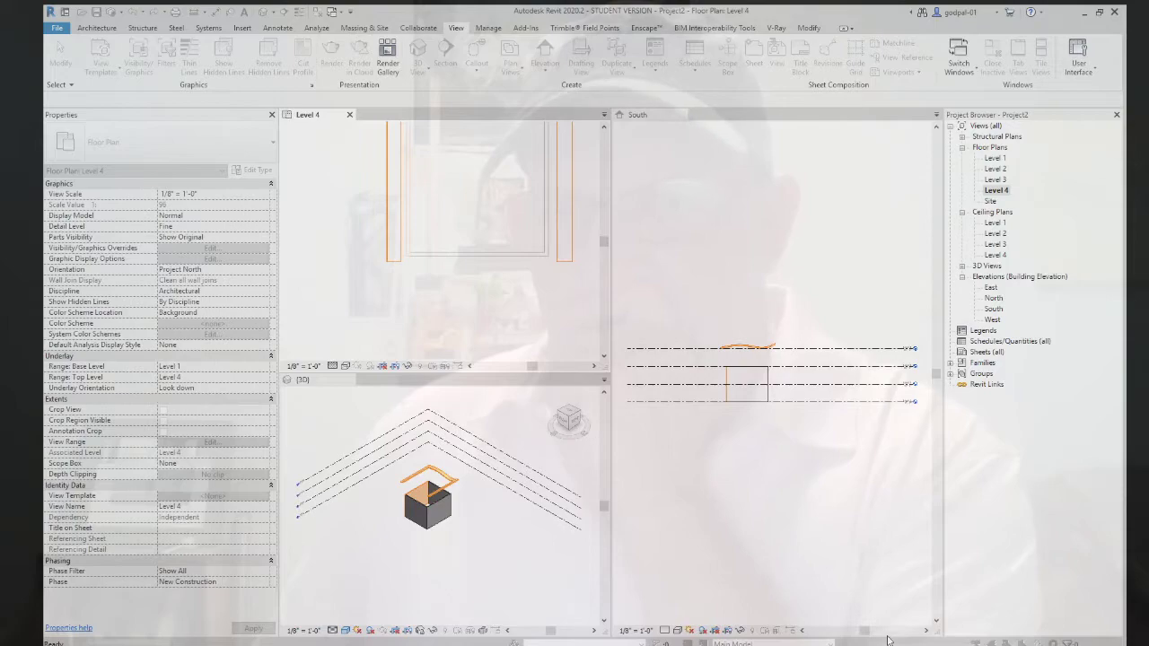
Reopen the roof sketch and undo the last five sketch changes.
scroll(500, 305, down, 2)
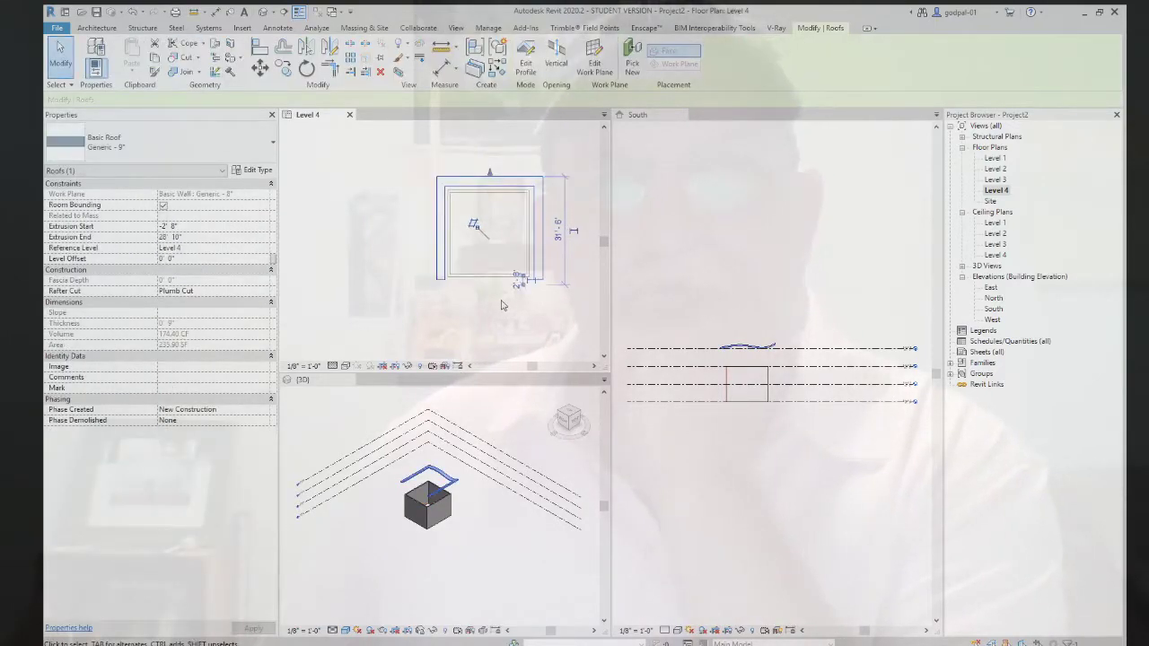
scroll(430, 484, up, 5)
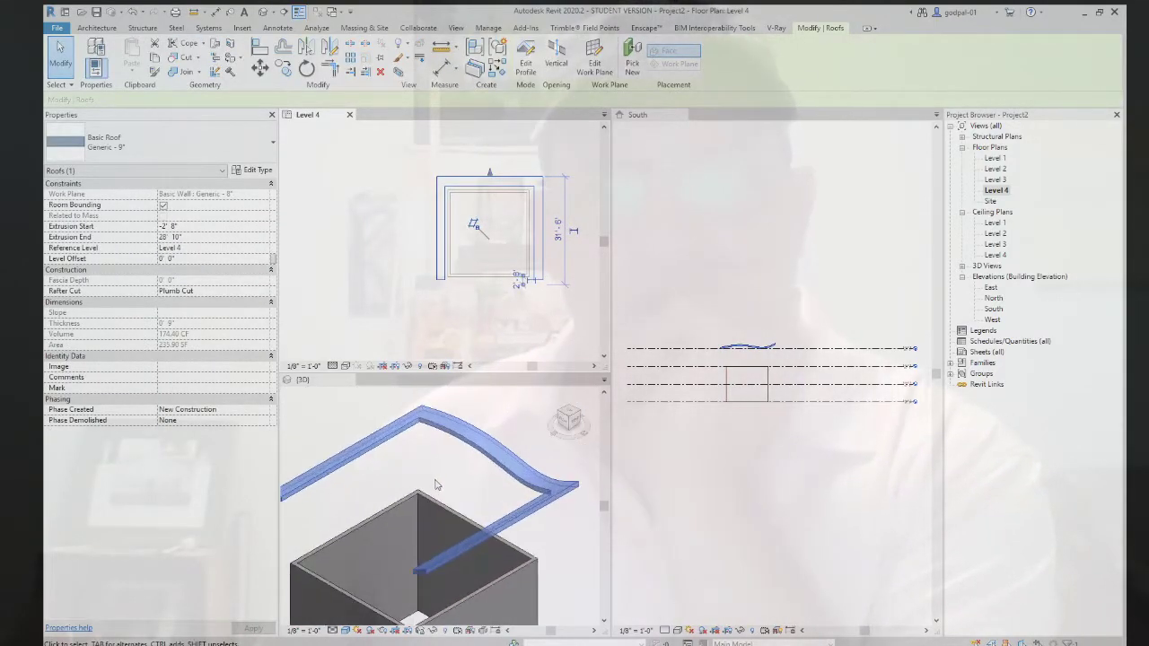
click(525, 61)
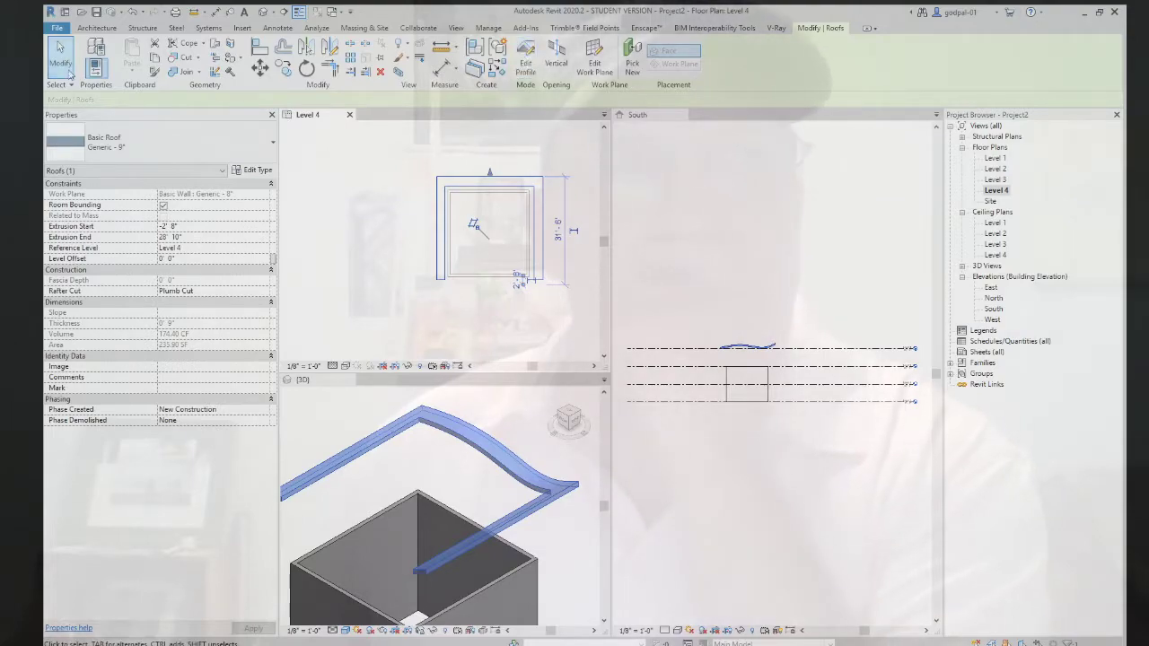
click(135, 13)
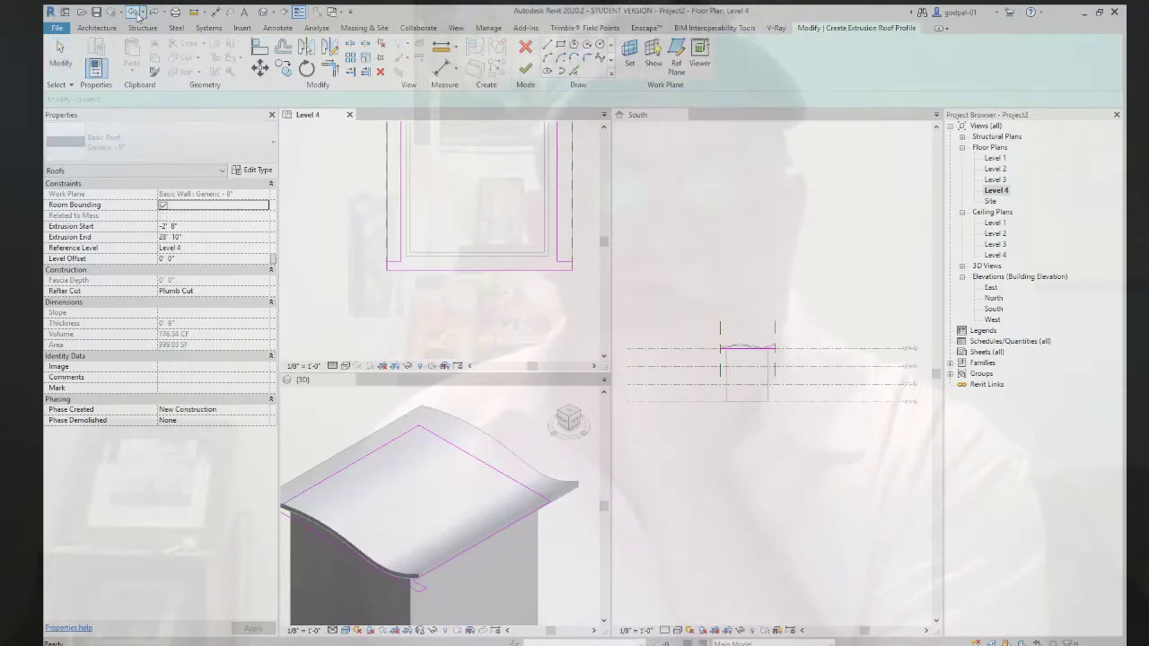
click(135, 13)
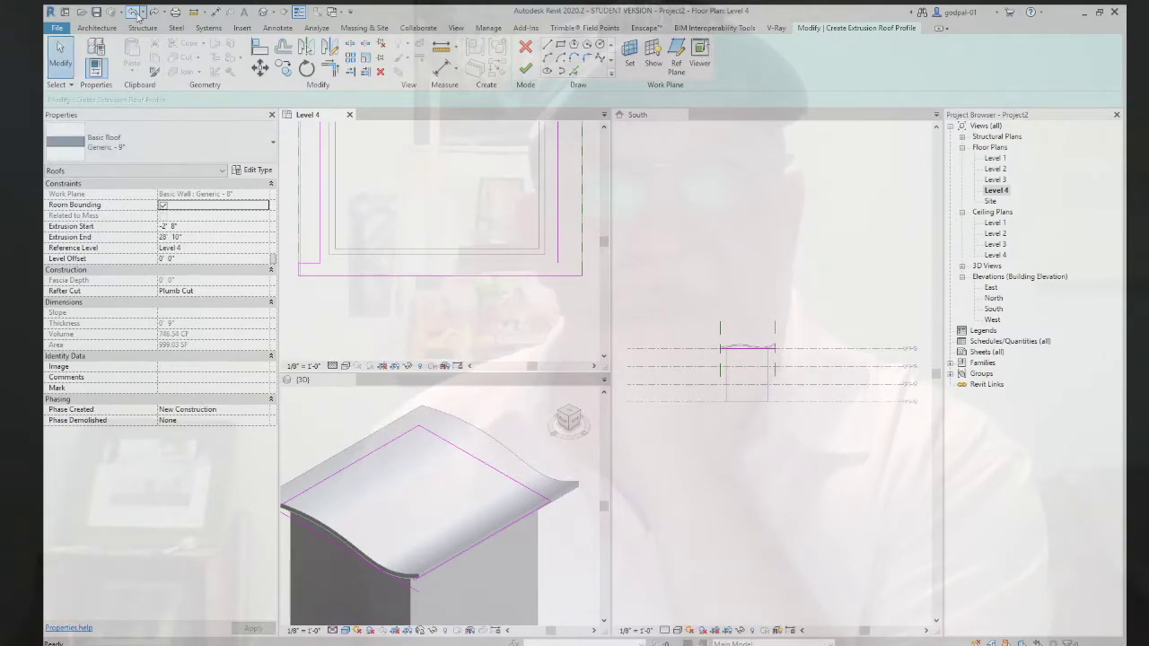
click(136, 15)
click(136, 14)
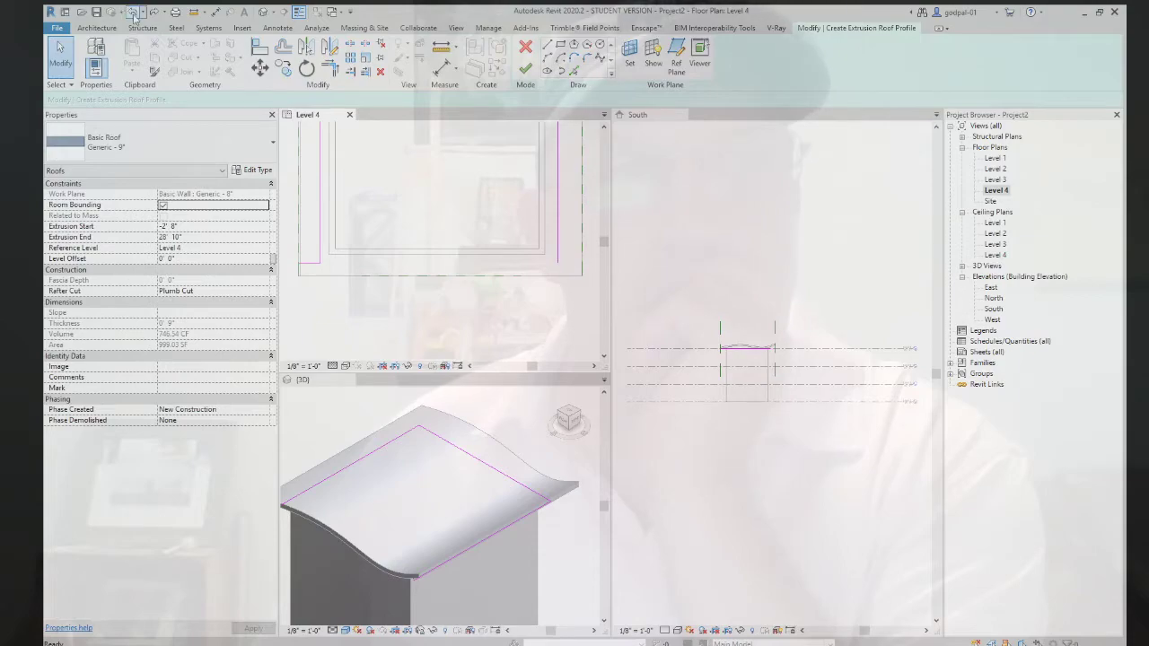
click(135, 14)
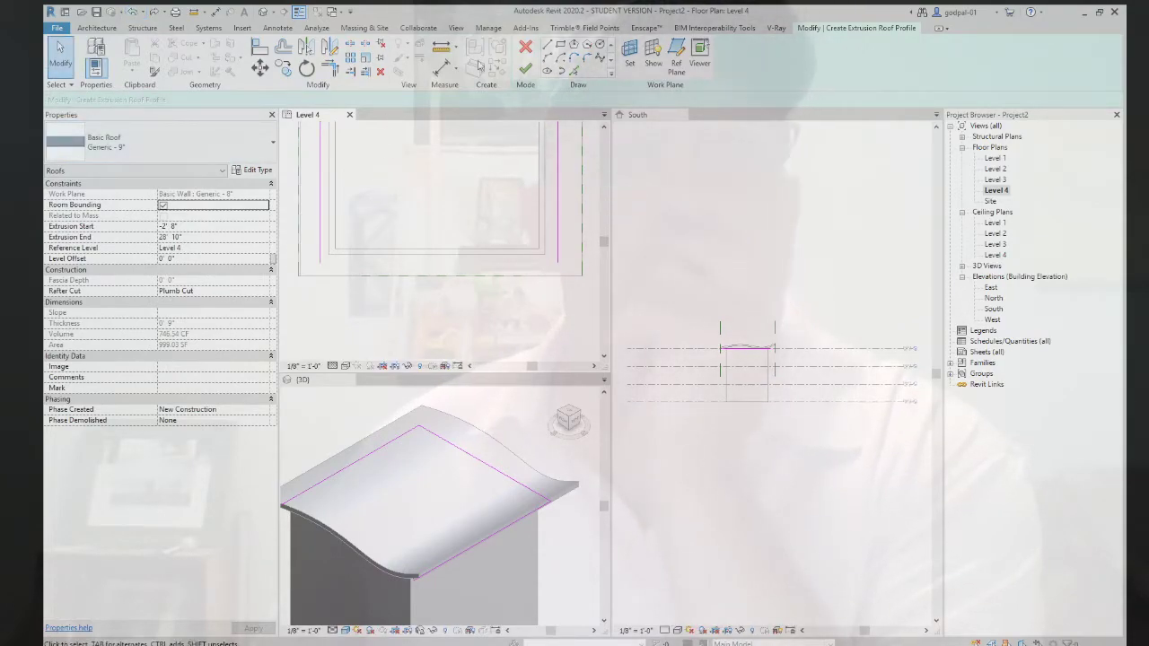
Draw a 7'6" vertical and a 26'-0" horizontal sketch line, finish, then reopen the sketch.
click(546, 44)
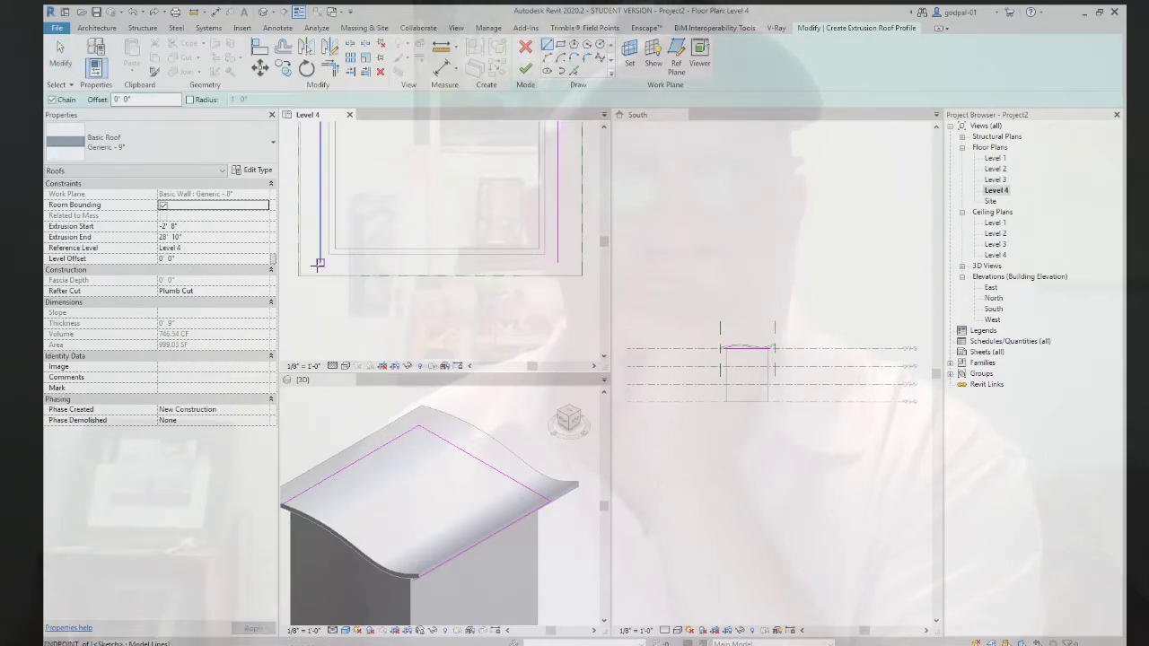
click(319, 262)
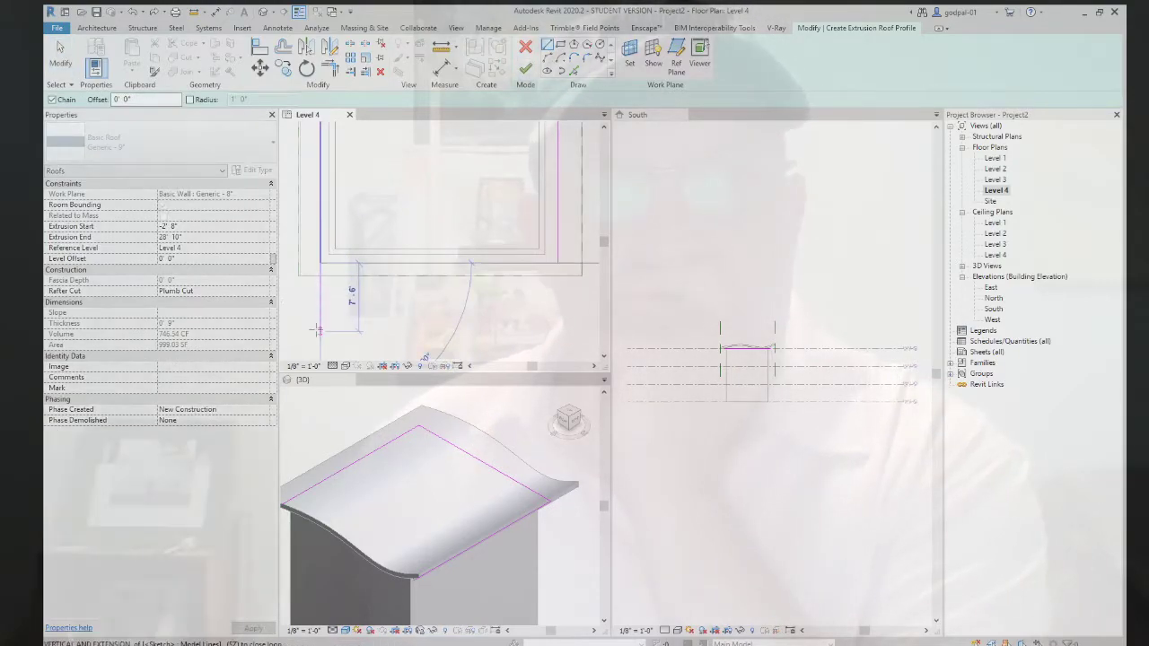
click(318, 331)
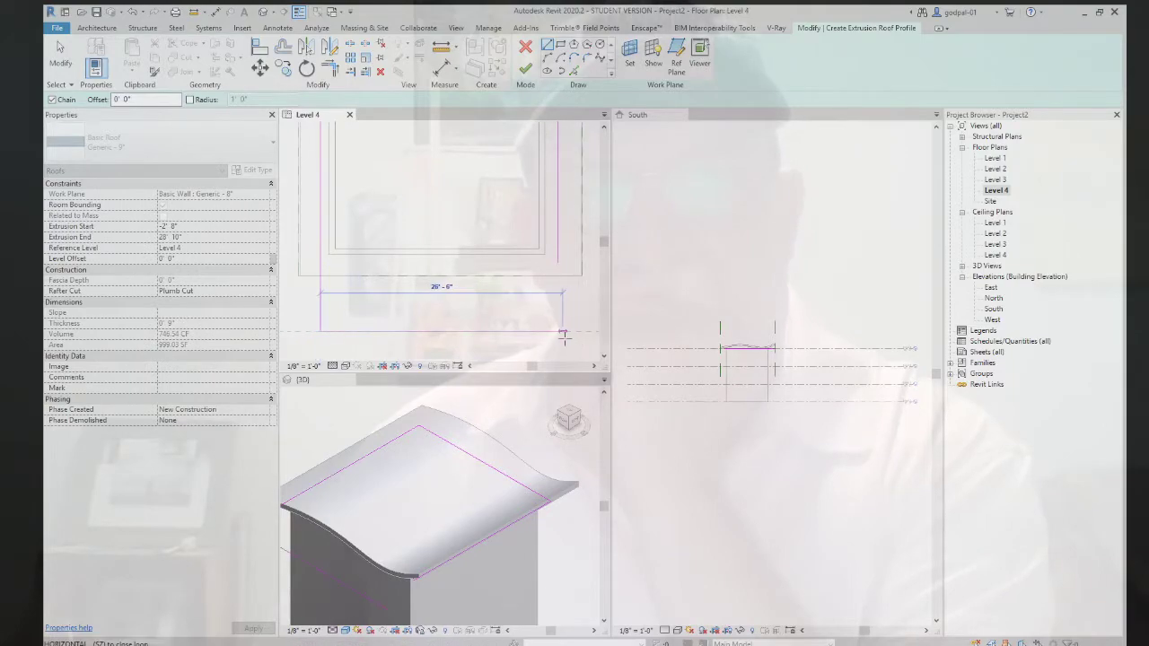
click(555, 335)
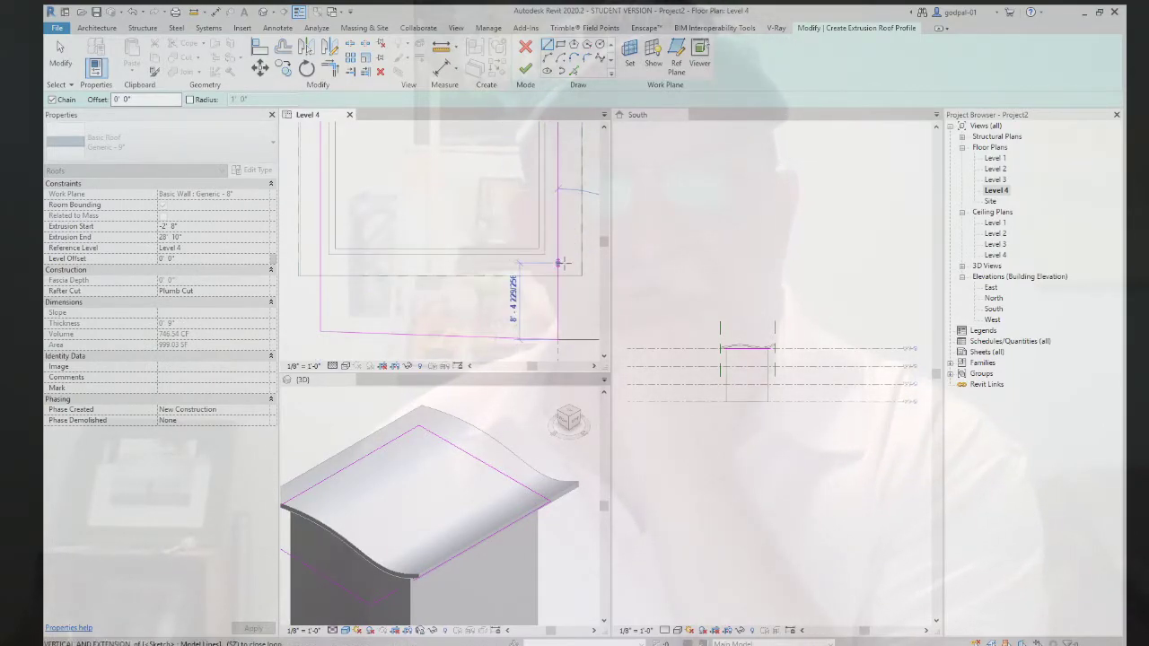
click(526, 70)
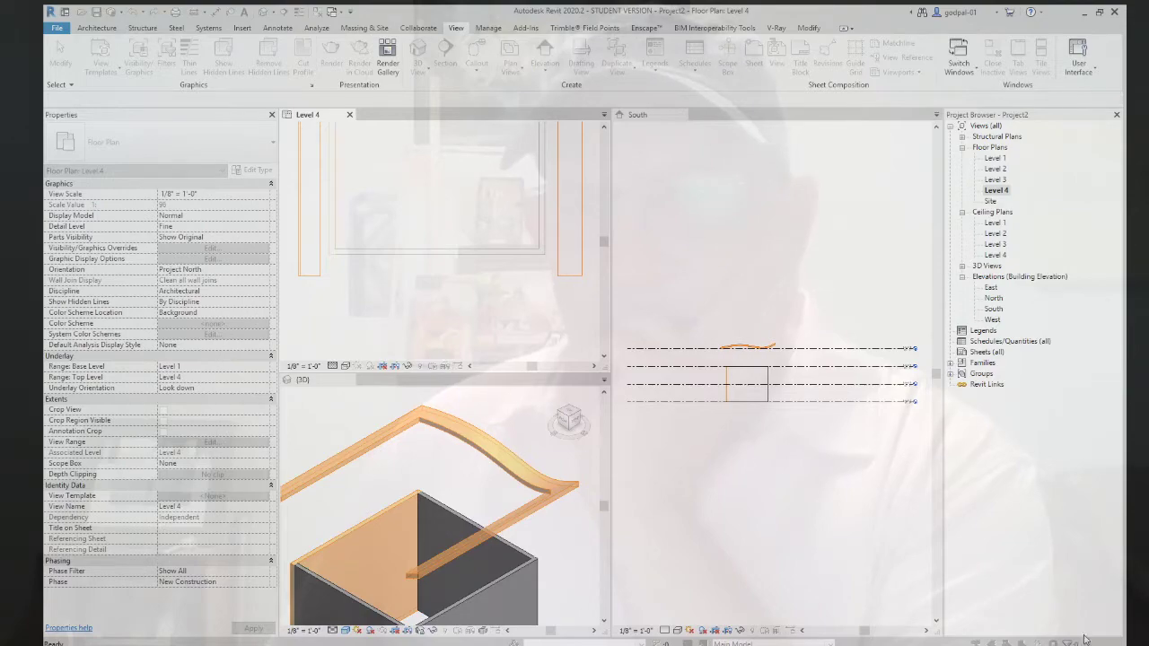
double_click(502, 296)
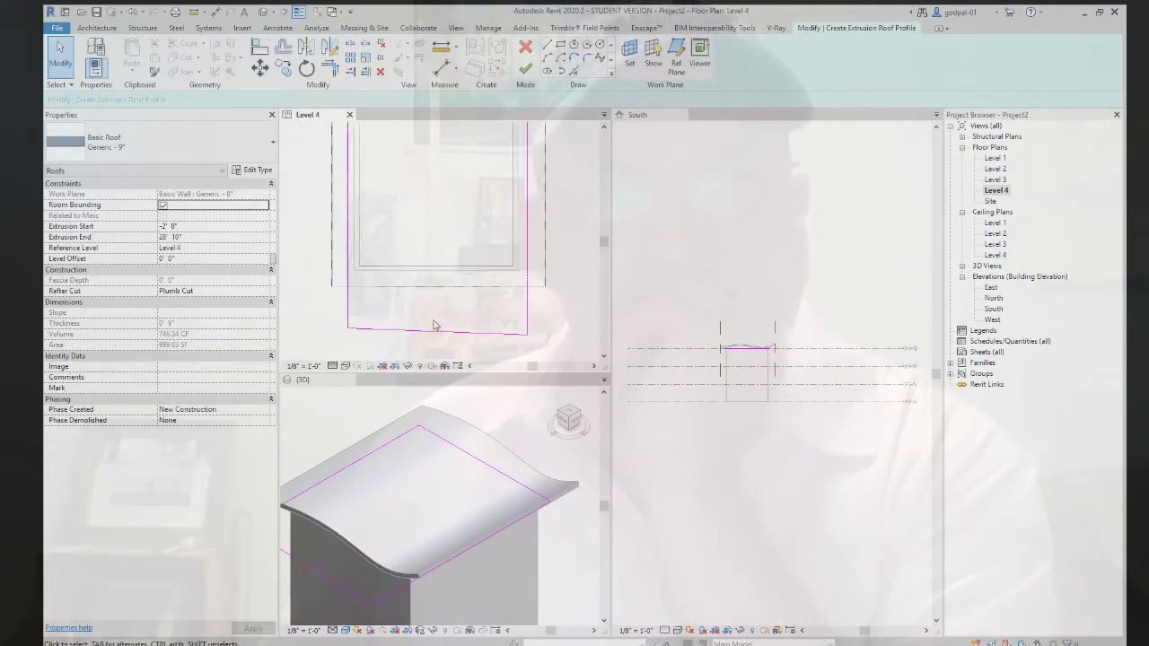
Delete the three bottom sketch lines and switch to the Line tool (LI).
scroll(434, 325, down, 1)
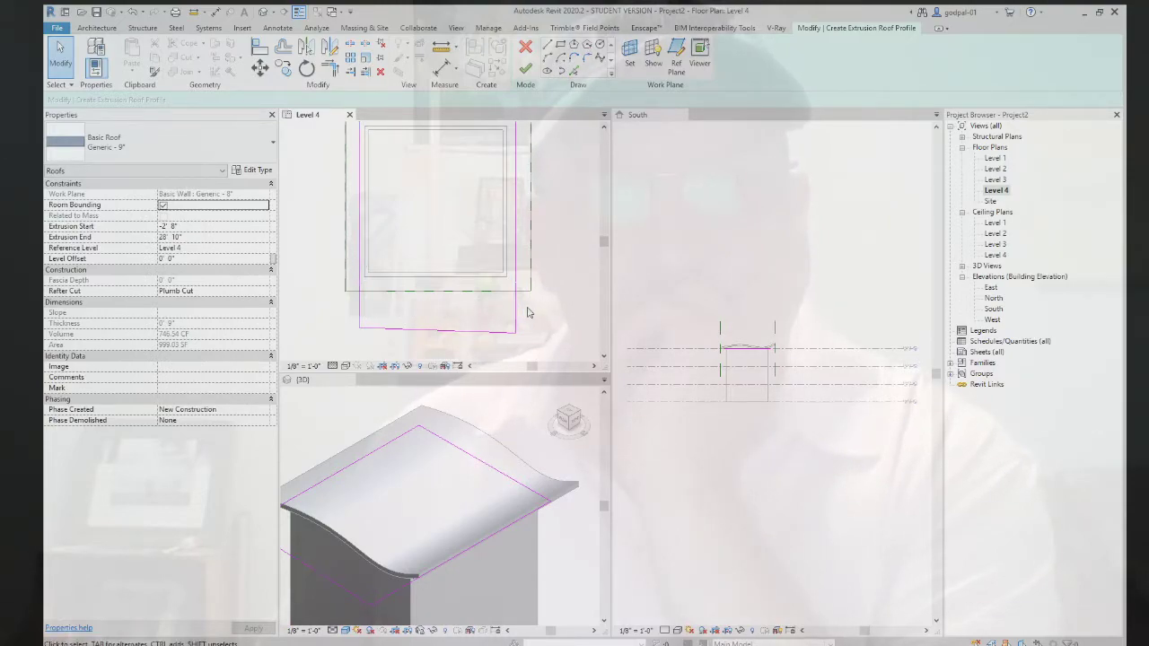
drag(339, 348, 334, 342)
key(Delete)
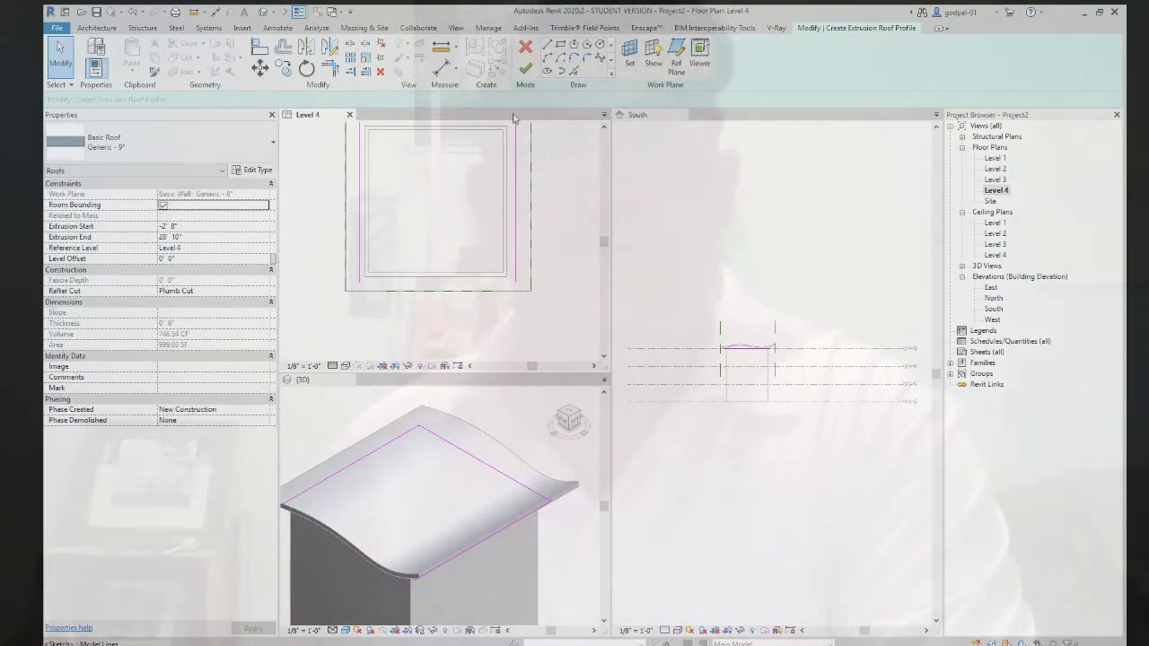
key(l)
key(i)
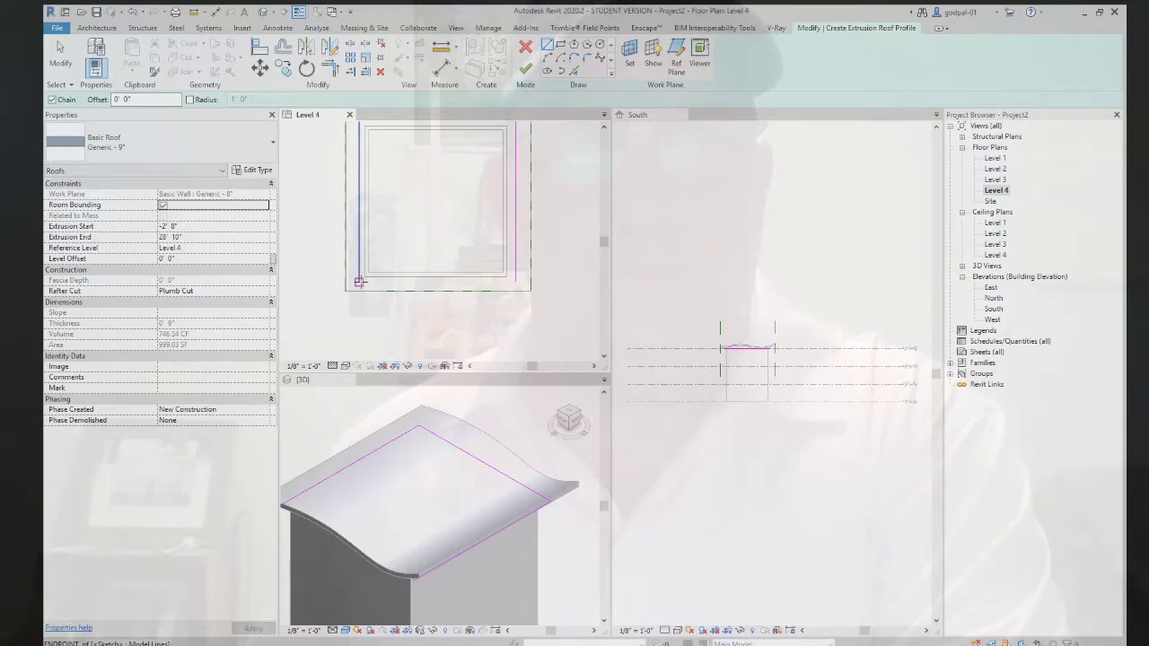
Redraw the opening outline with 43'-0", 41'-0" and 10'-0" segments, then finish the roof.
click(359, 281)
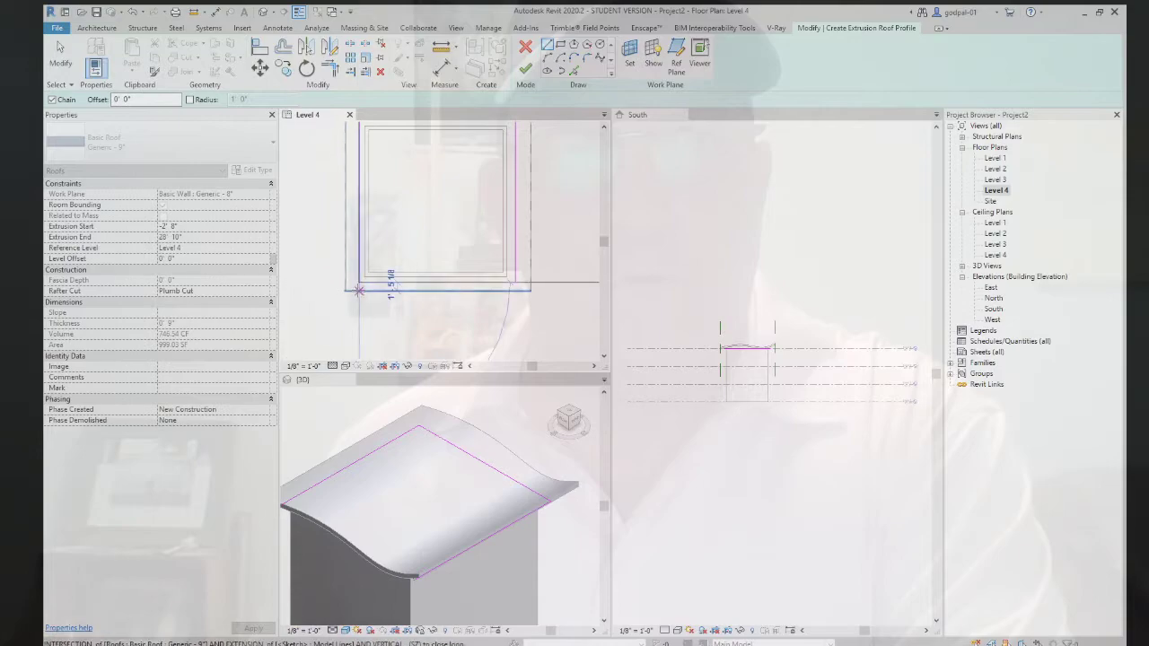
scroll(359, 269, down, 2)
click(321, 316)
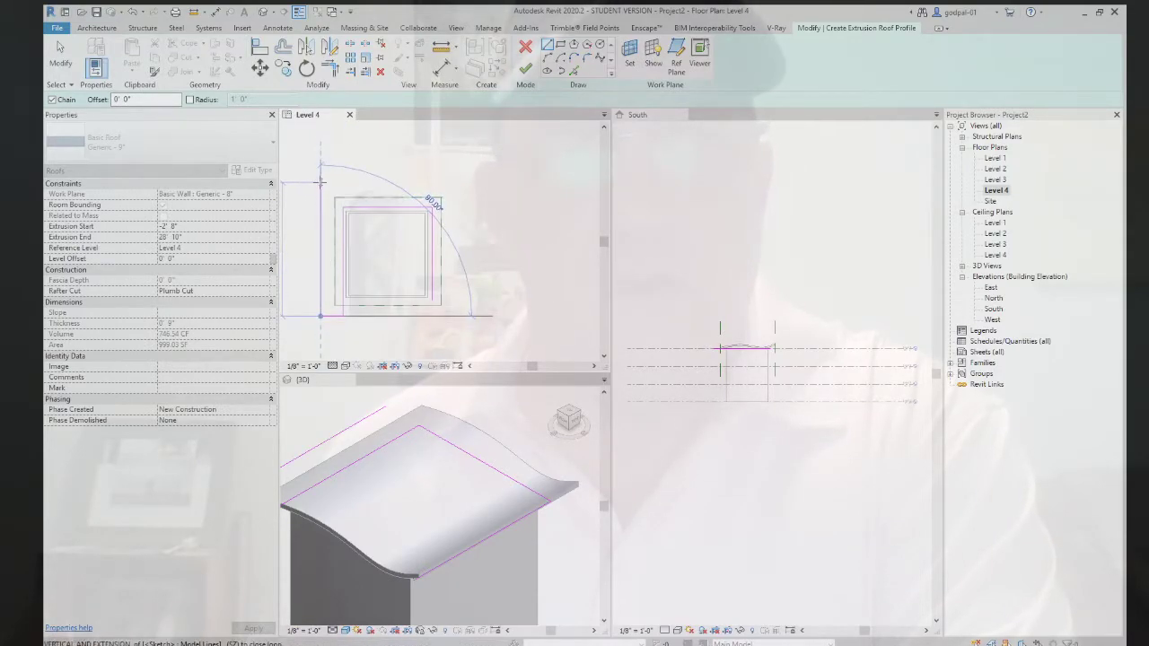
click(321, 182)
click(467, 183)
scroll(467, 323, up, 1)
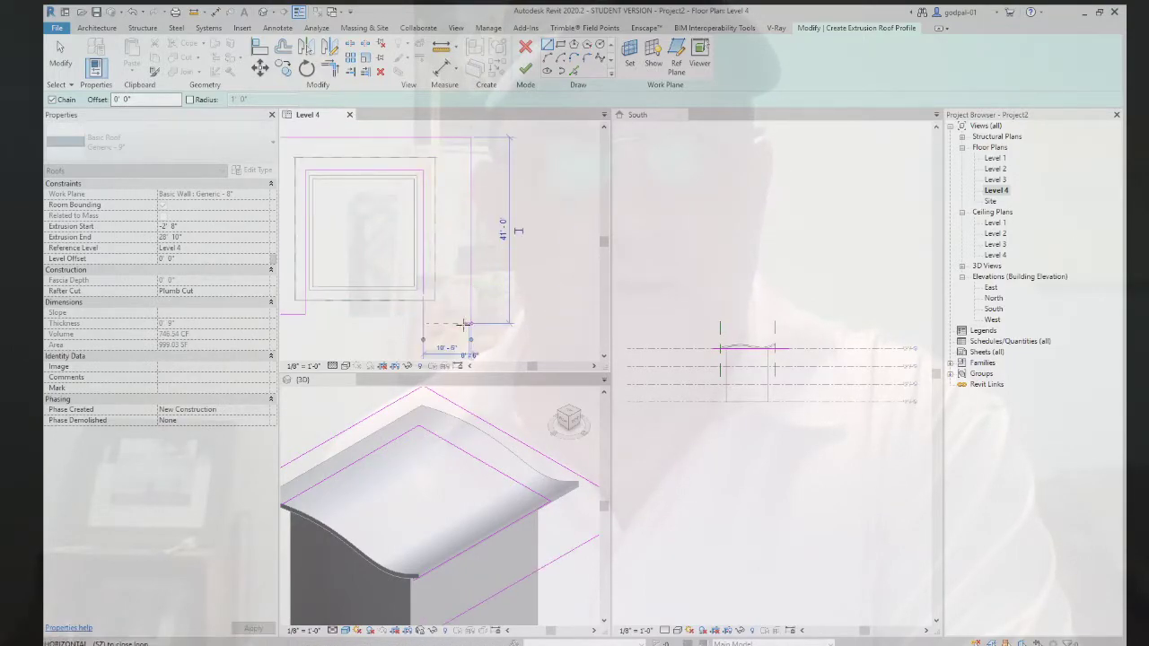
click(465, 323)
click(423, 289)
key(Escape)
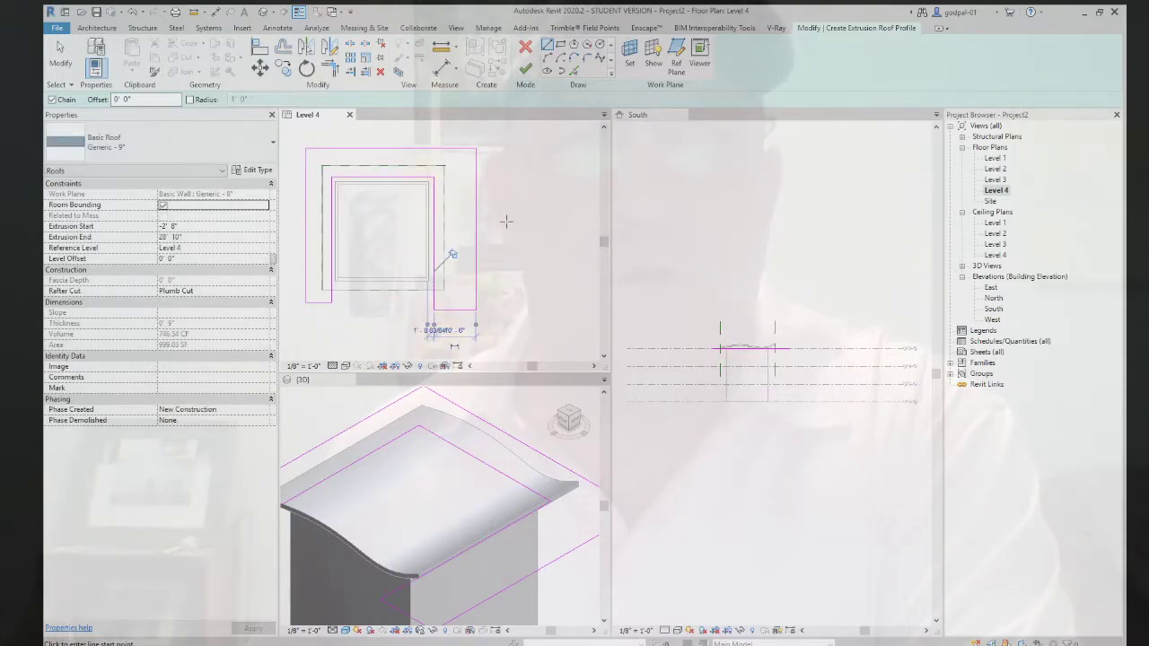
click(525, 70)
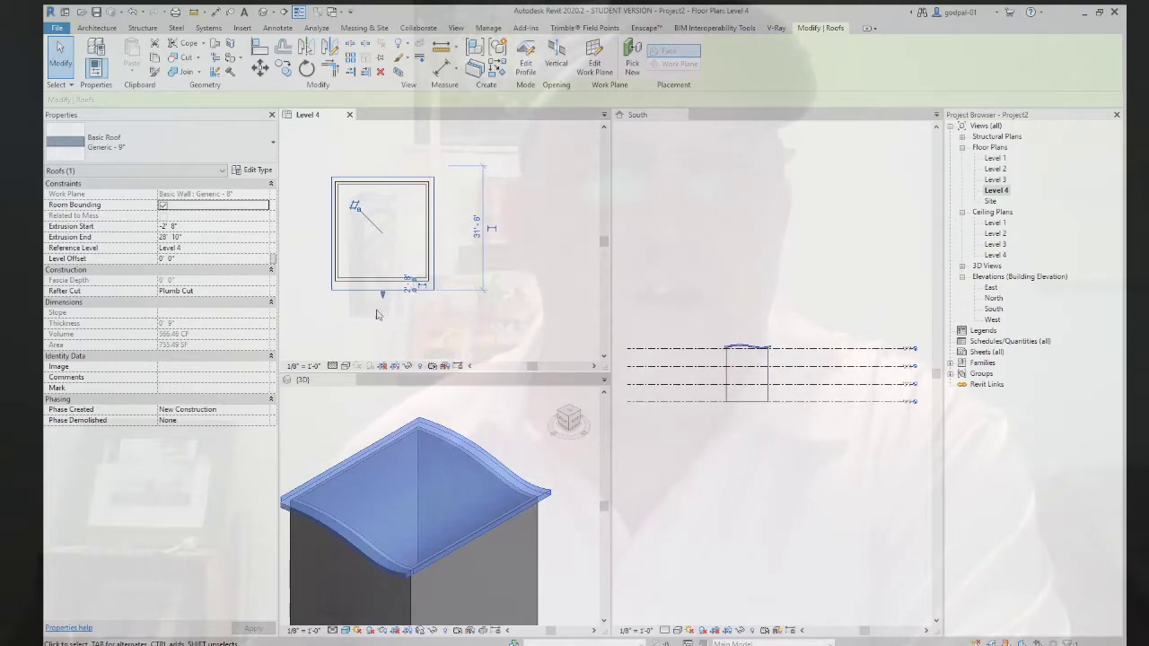
Set the roof's overhang distance to 10.
scroll(377, 315, up, 2)
scroll(377, 314, up, 3)
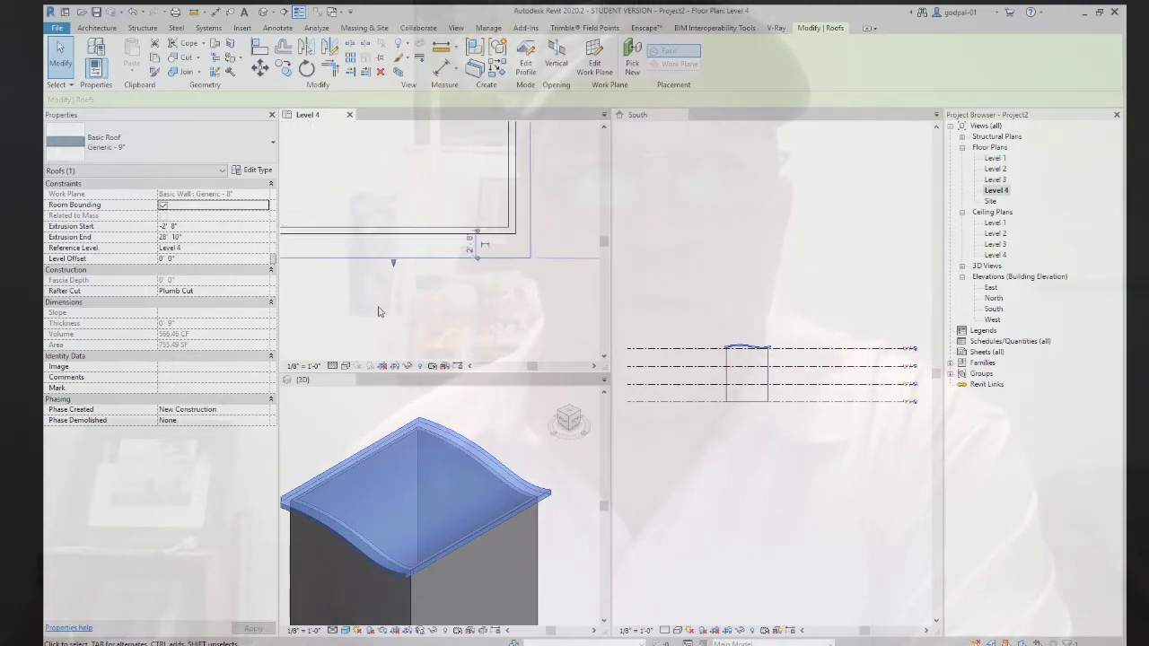
click(485, 236)
text(10)
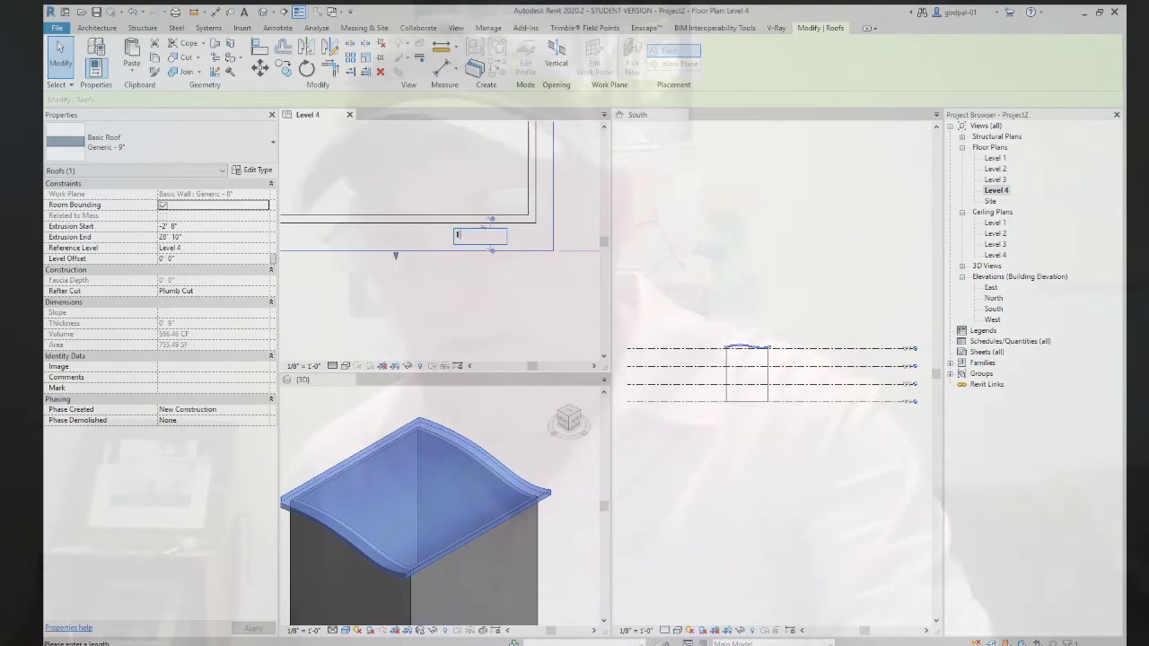
click(389, 158)
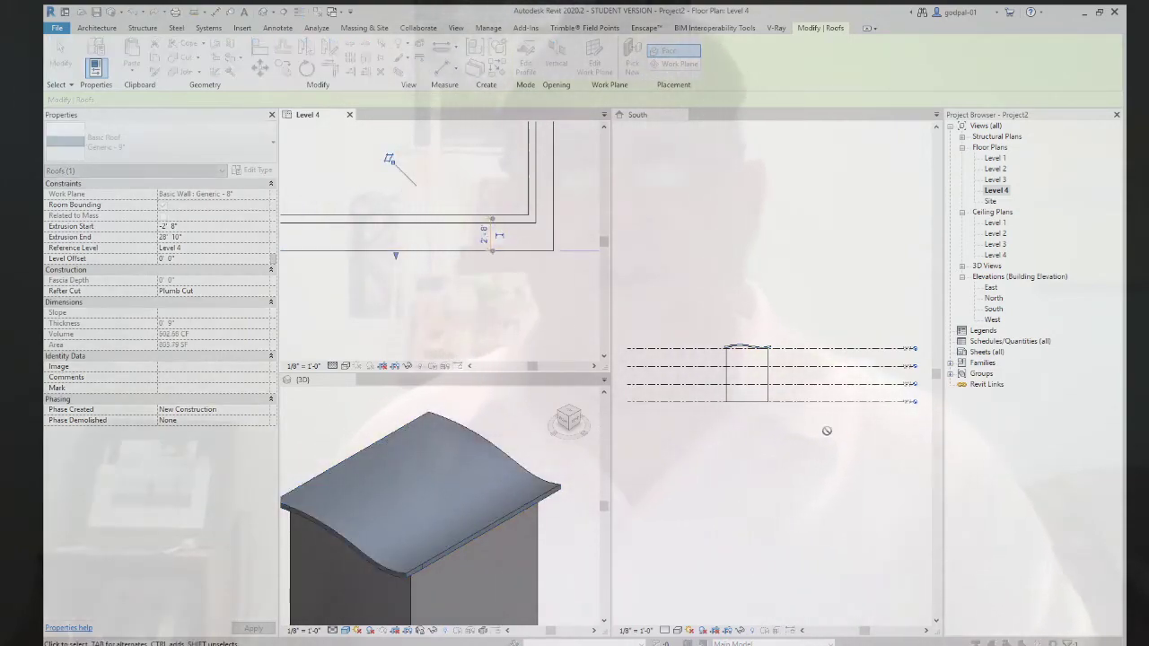
Center the building in the Level 4 plan and select the wavy roof.
click(448, 270)
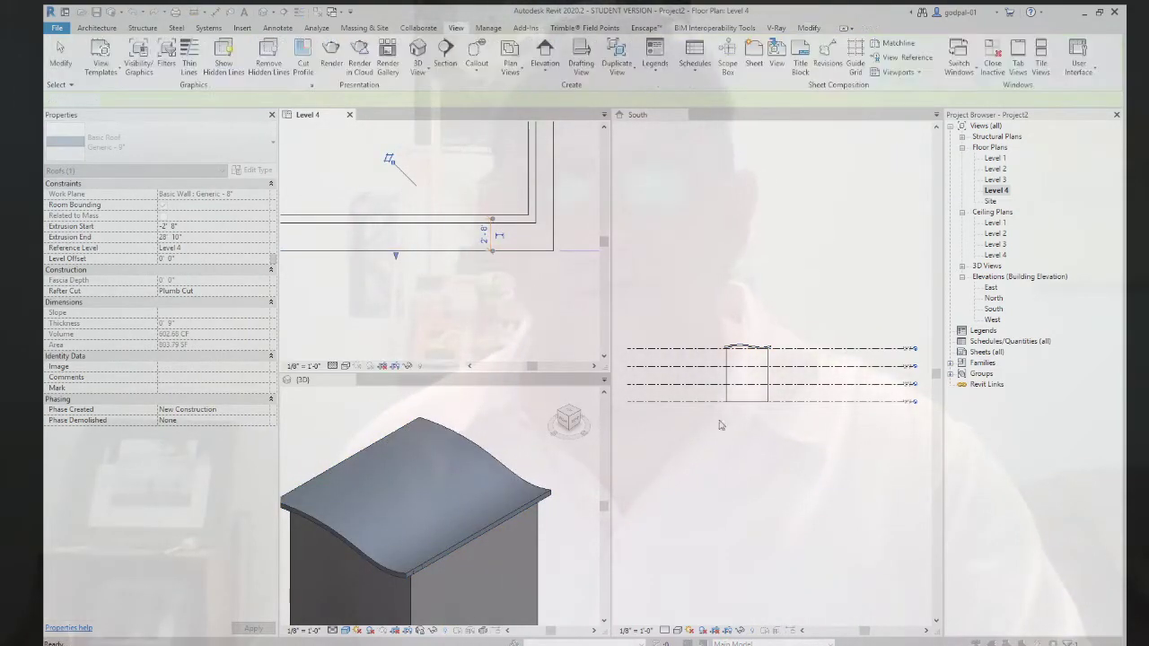
scroll(439, 261, down, 3)
scroll(438, 259, down, 2)
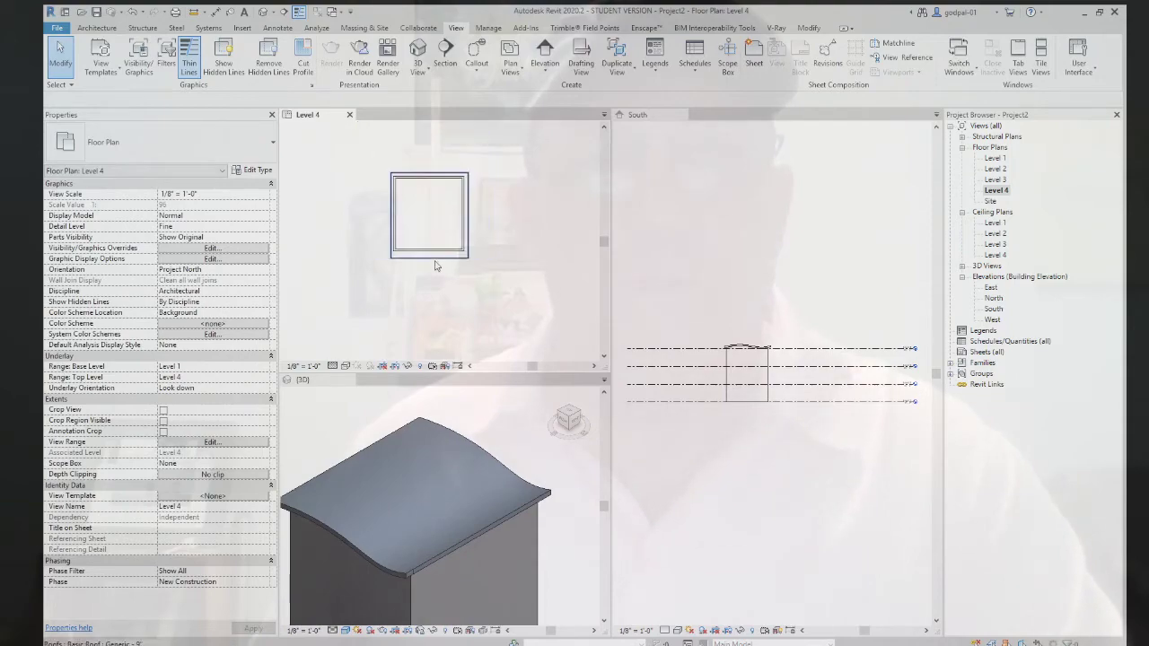
middle_drag(436, 264, 440, 295)
click(440, 289)
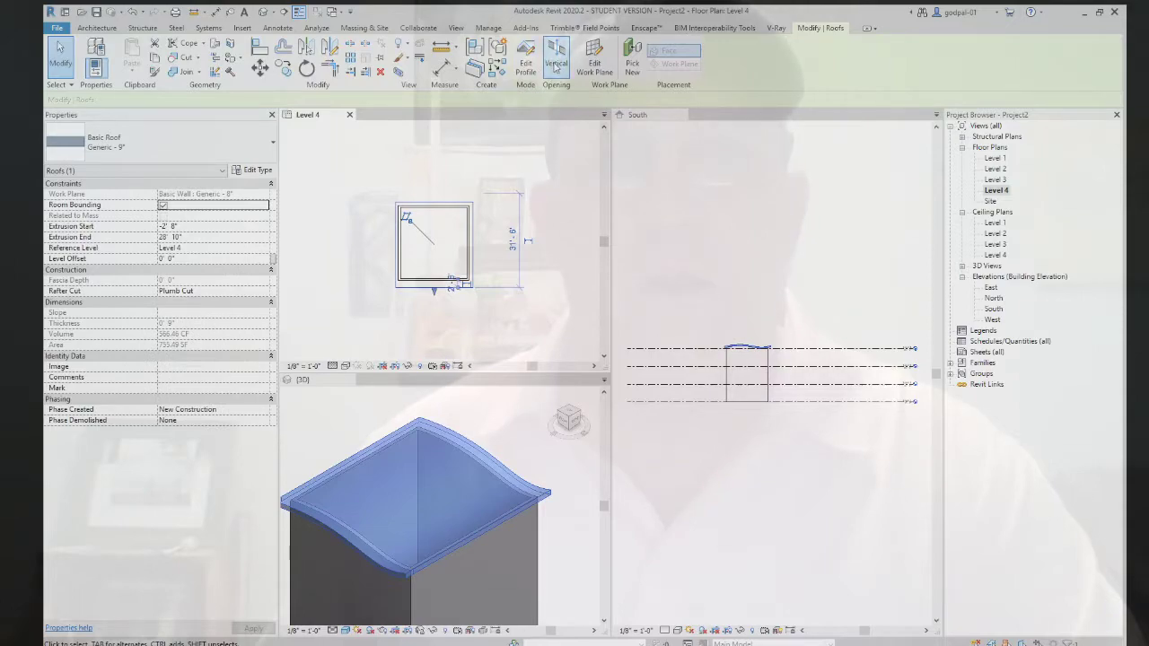
click(526, 63)
scroll(417, 281, up, 3)
scroll(416, 281, down, 4)
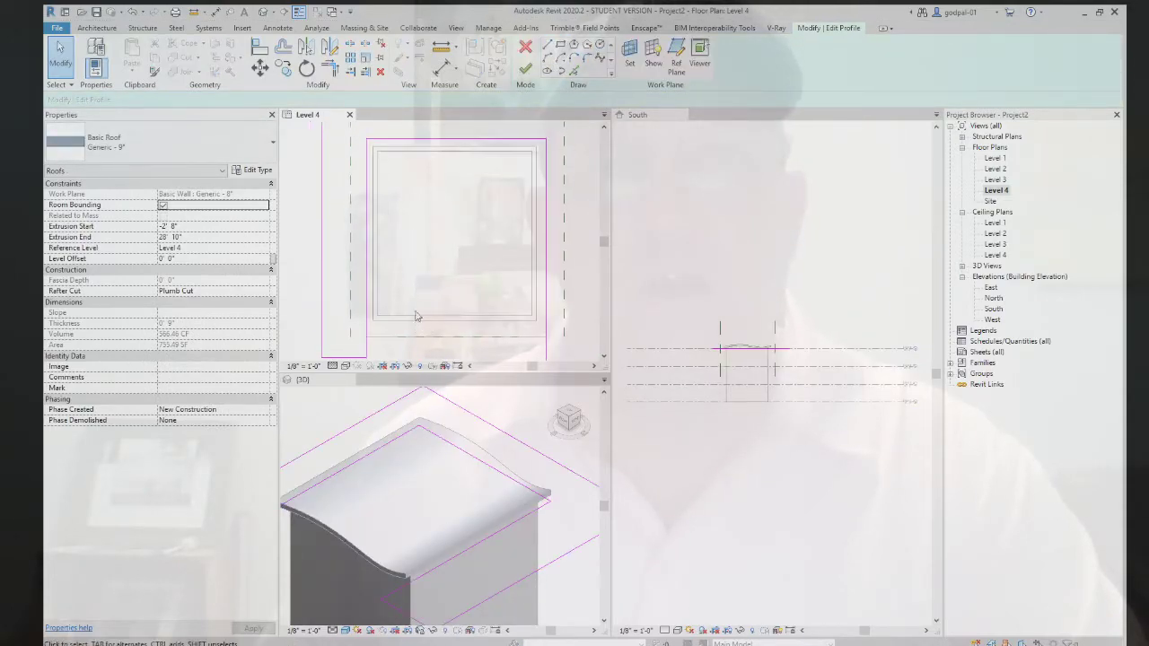
click(372, 249)
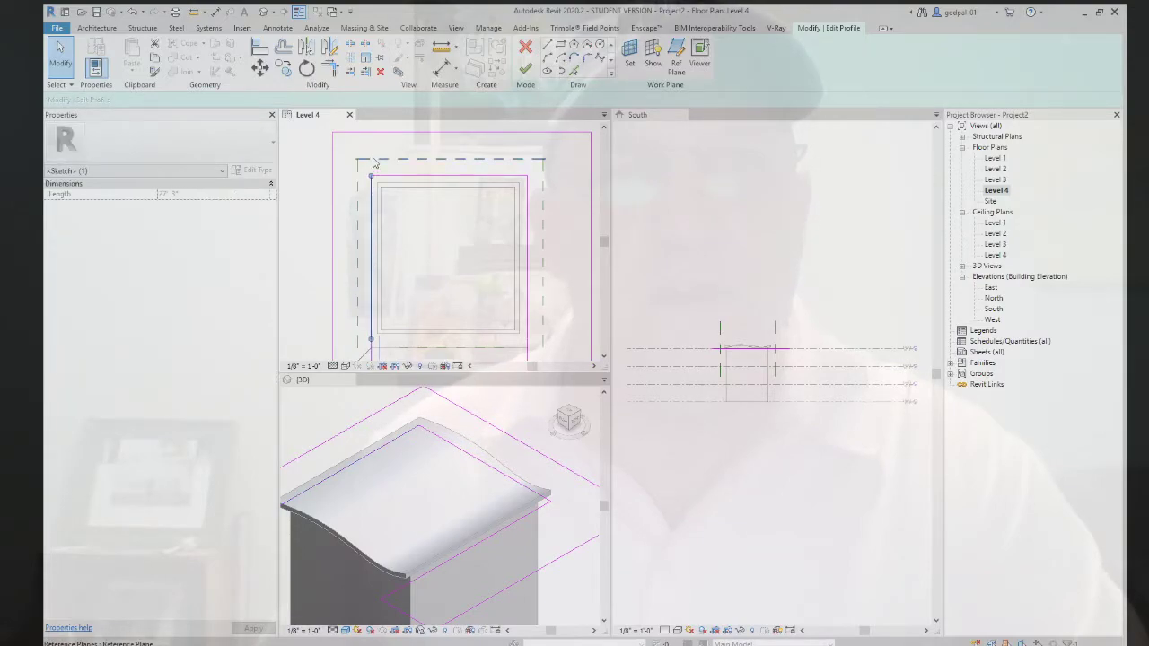
scroll(383, 287, up, 4)
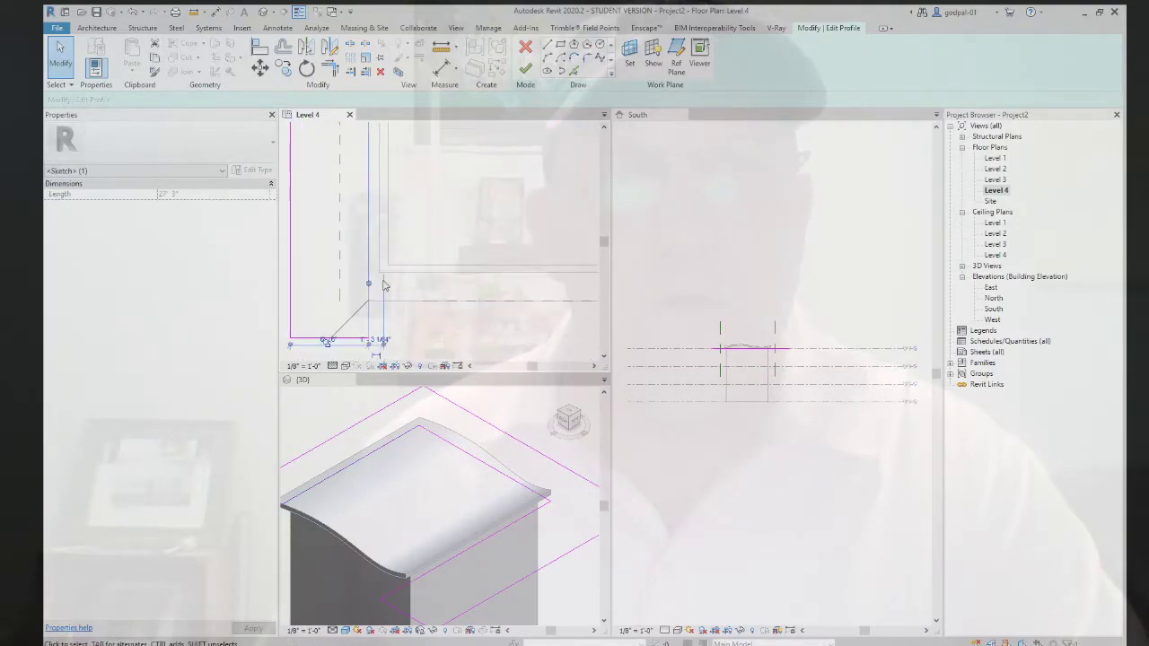
scroll(380, 341, up, 1)
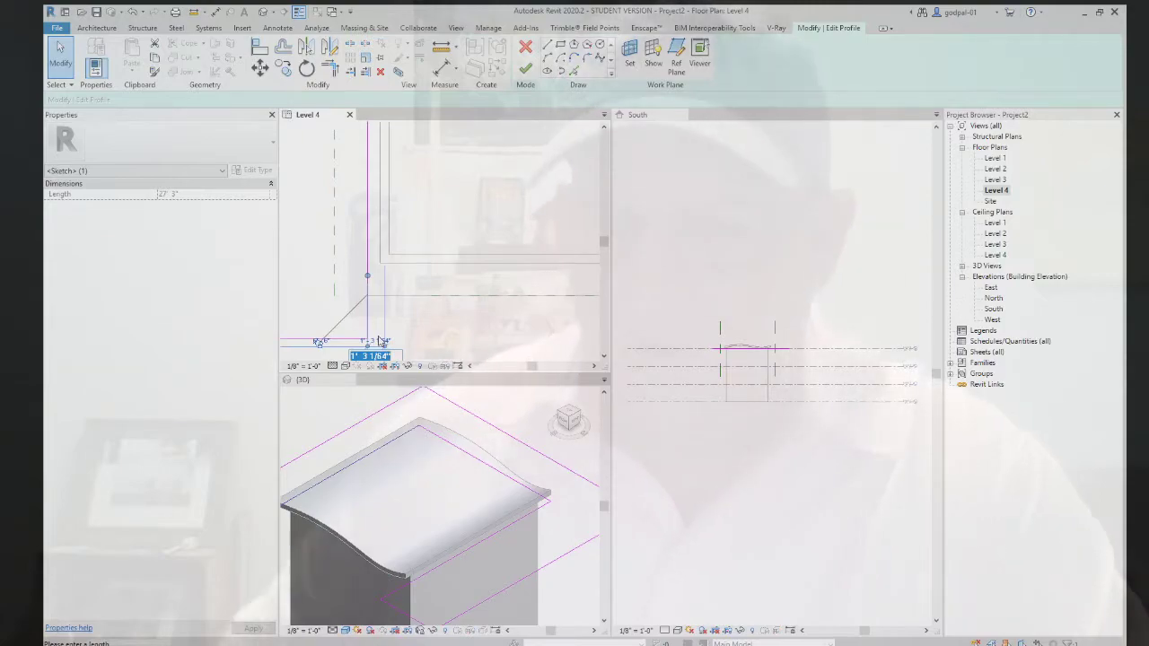
key(l)
key(i)
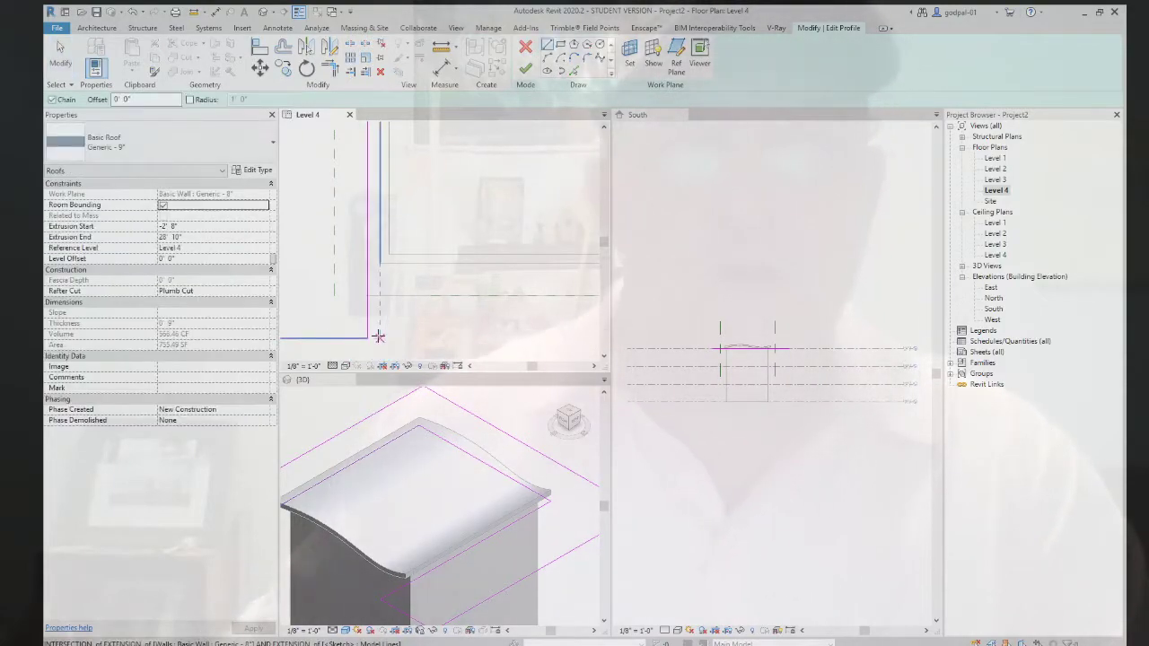
key(Escape)
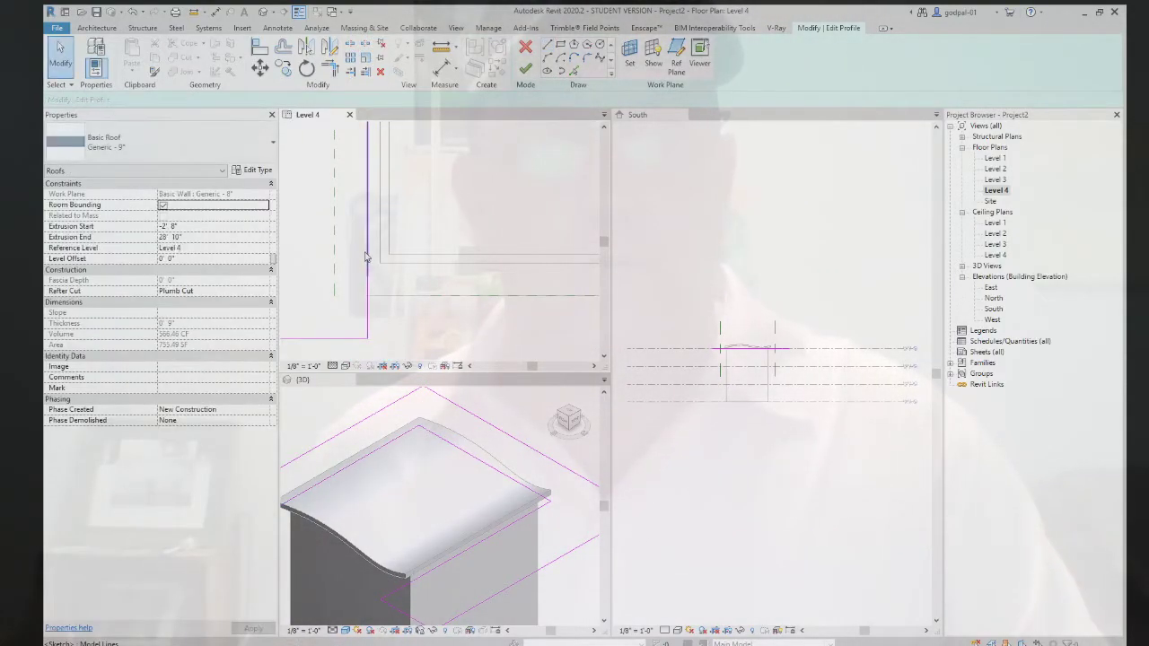
click(366, 250)
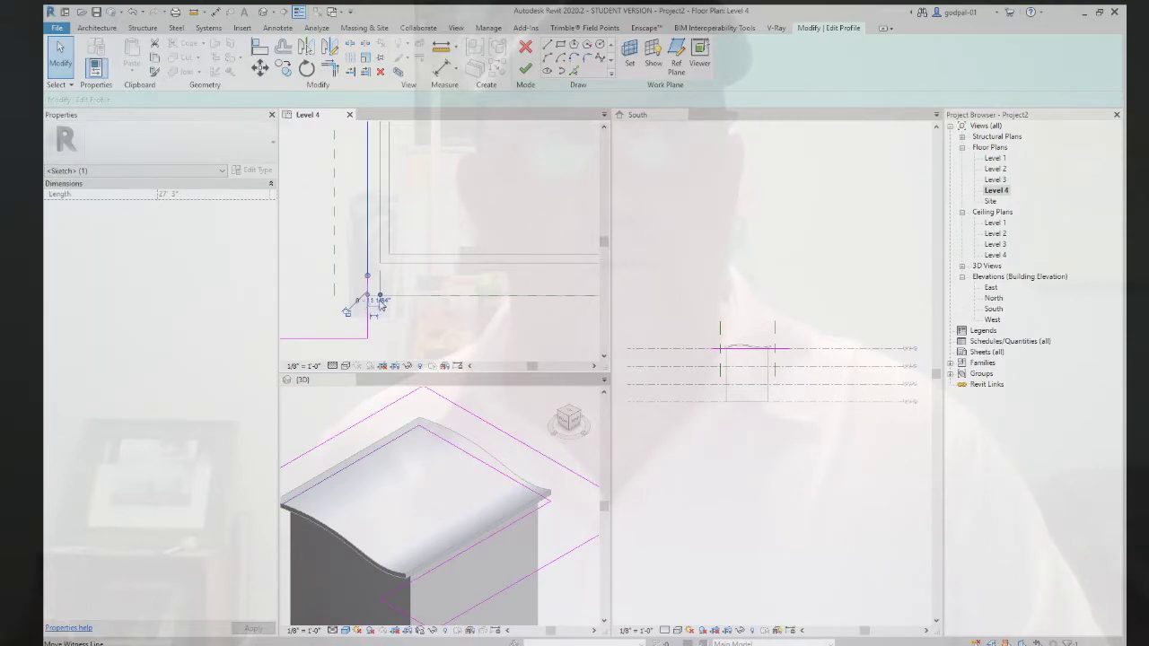
scroll(375, 306, up, 3)
click(384, 225)
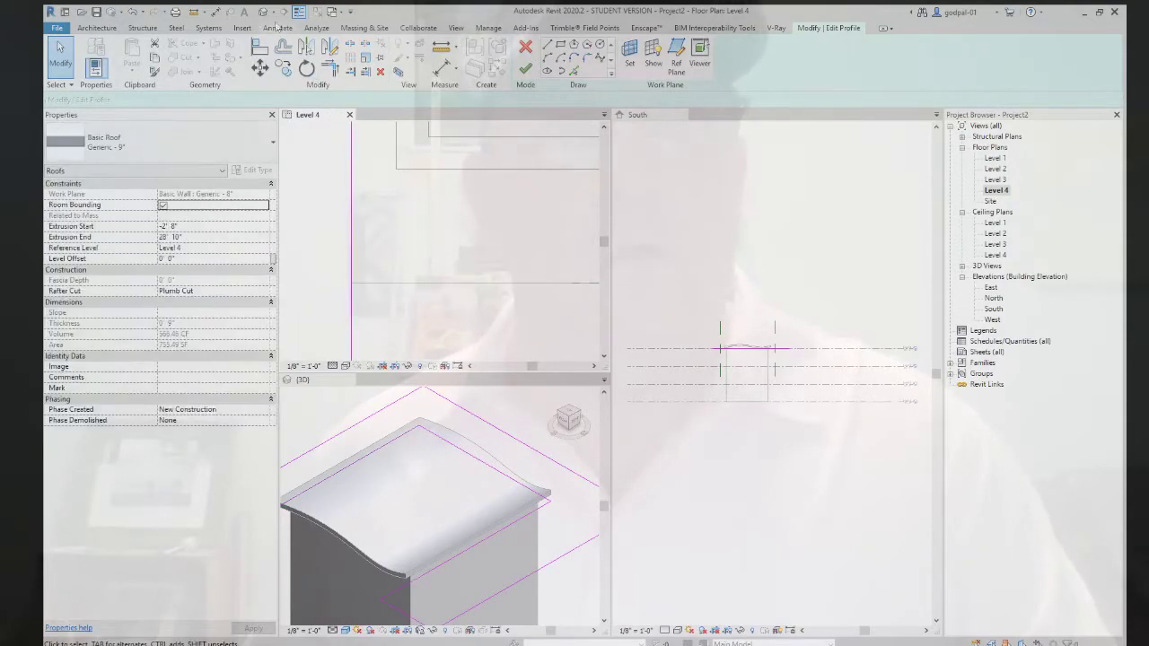
click(134, 13)
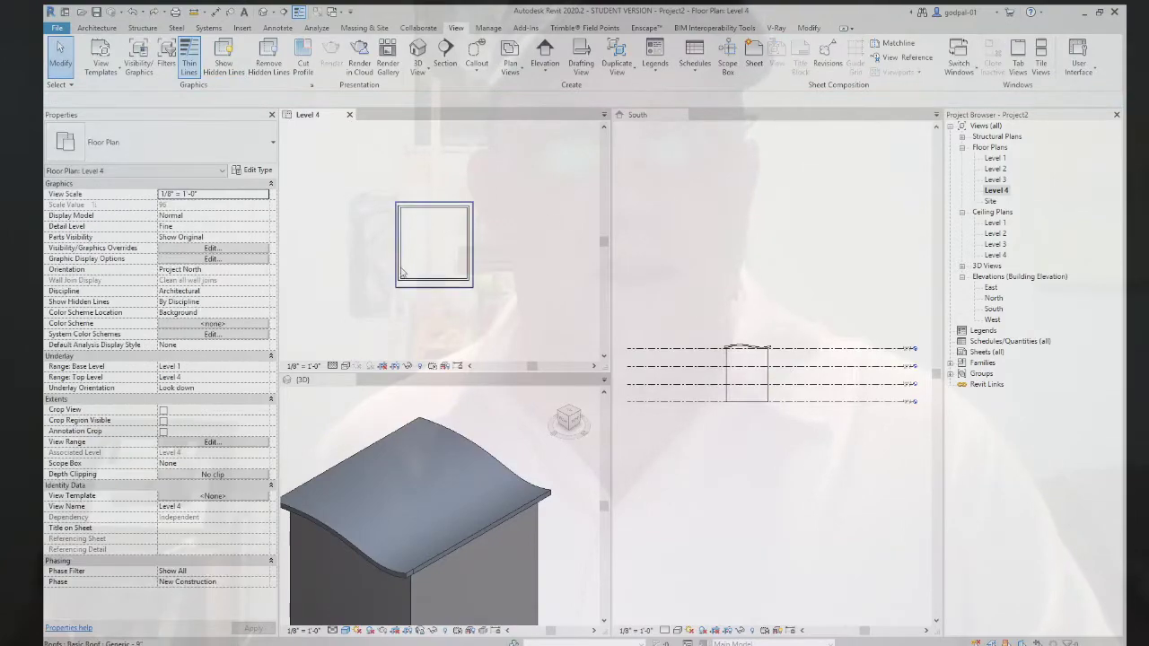
scroll(449, 251, down, 2)
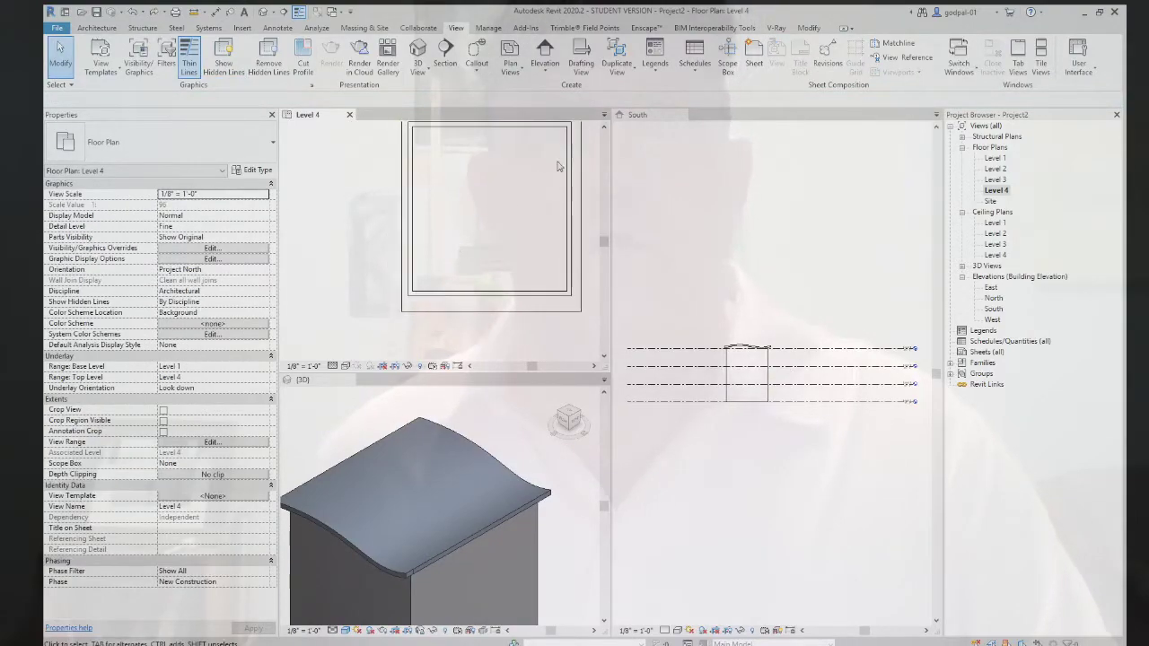
Reopen the roof's profile sketch and set the left edge's gap from the wall to 10".
click(463, 314)
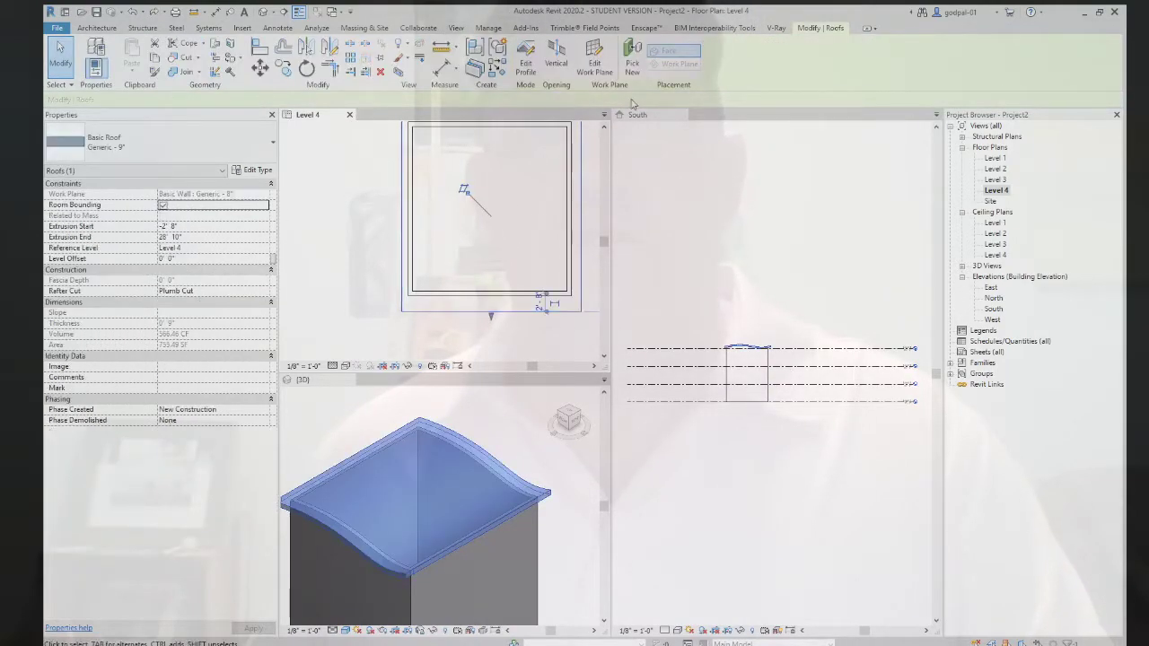
click(526, 62)
scroll(382, 287, up, 3)
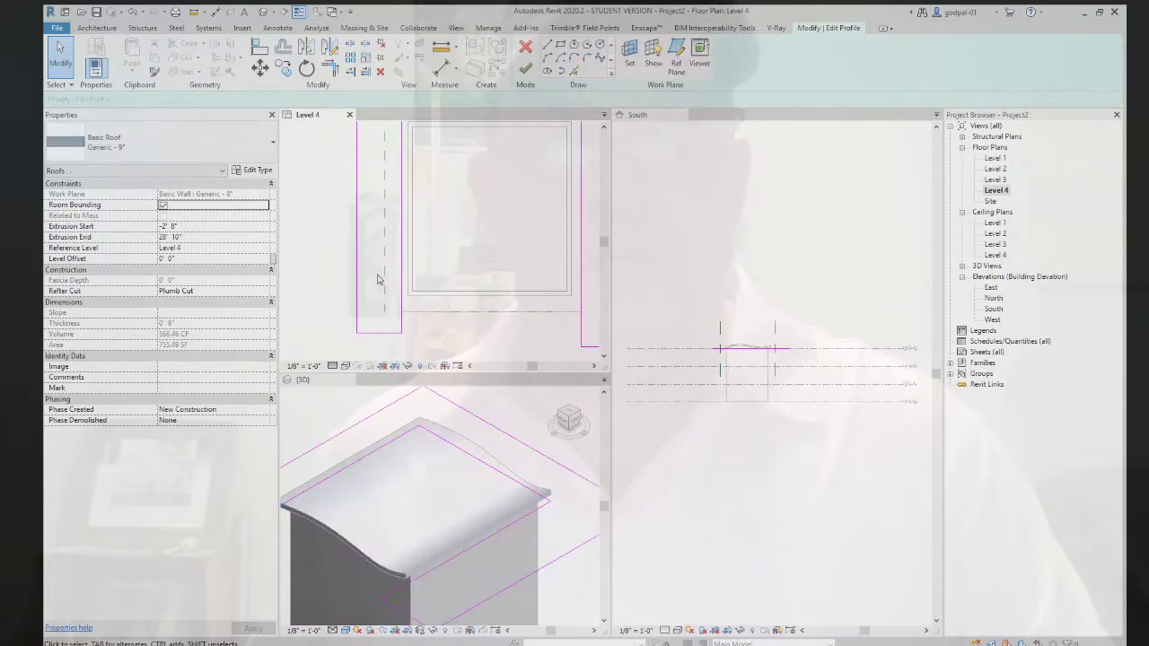
click(415, 321)
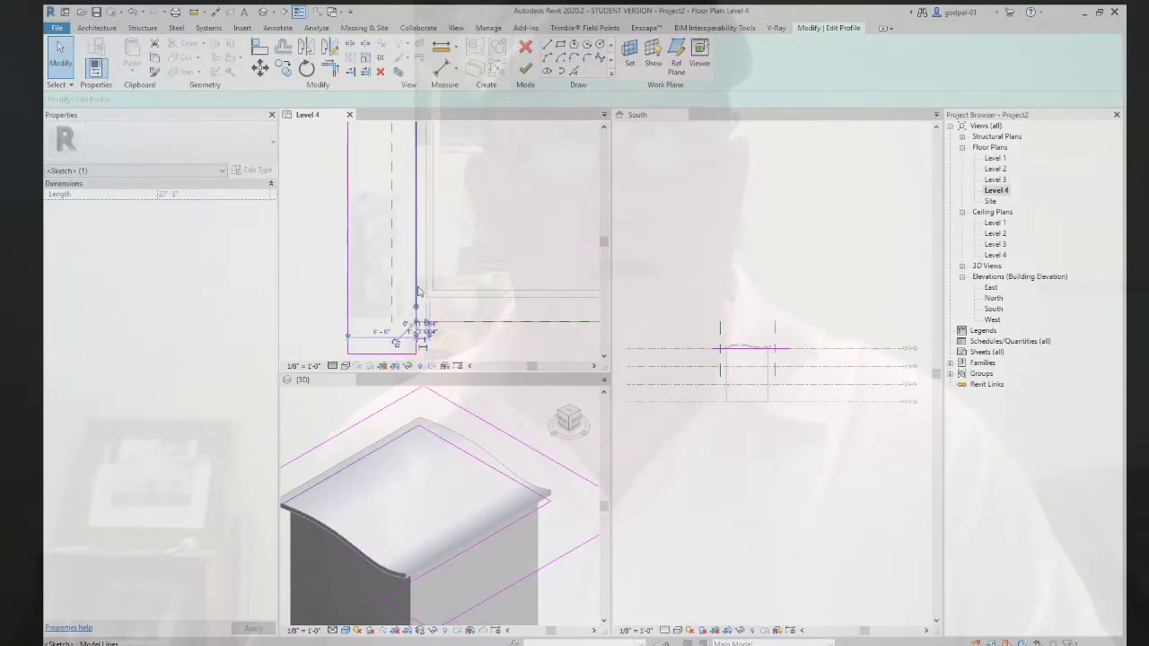
scroll(413, 315, up, 3)
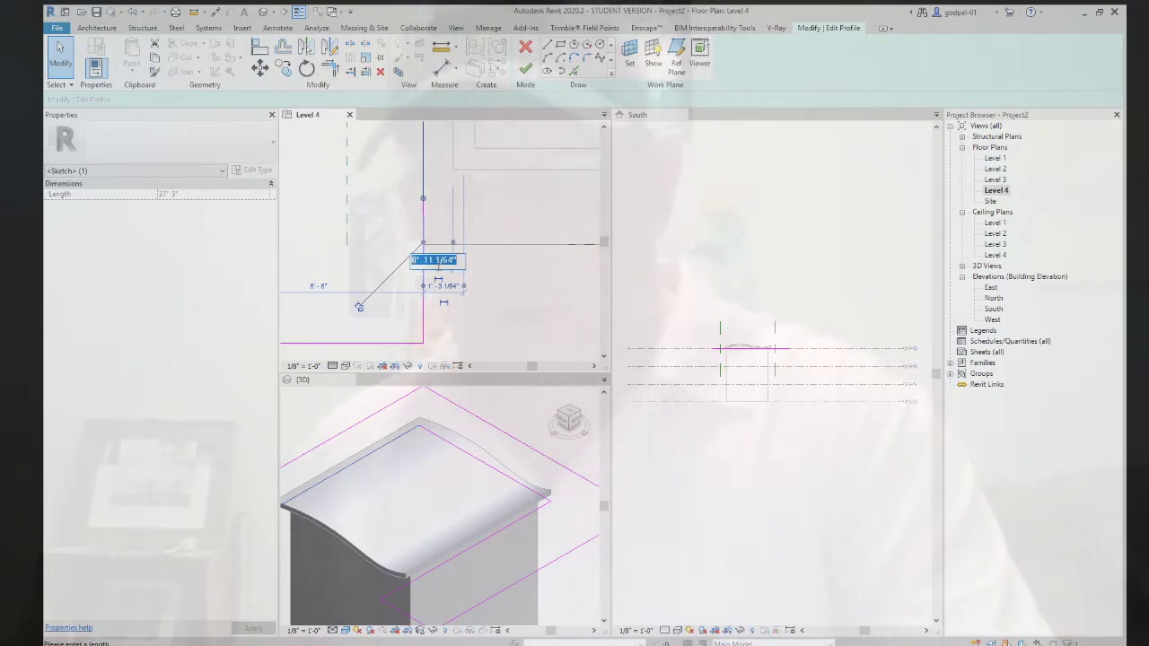
text(10")
key(Return)
Set the distance at the sketch's top-right corner to 10'.
scroll(530, 295, down, 2)
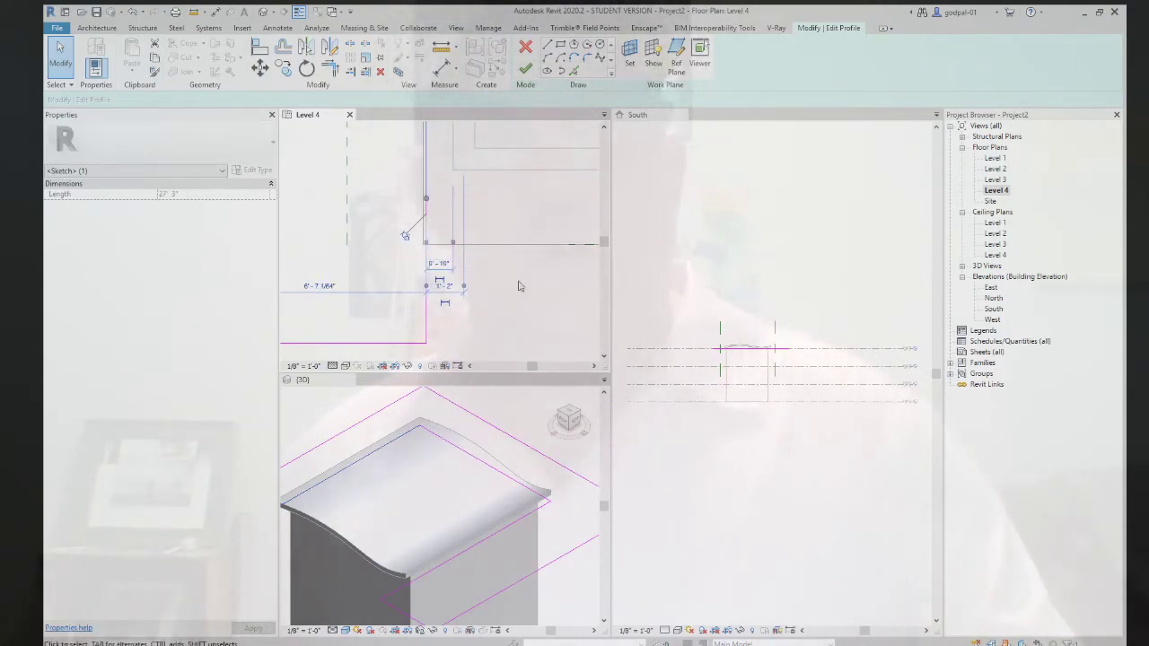
middle_drag(554, 288, 312, 309)
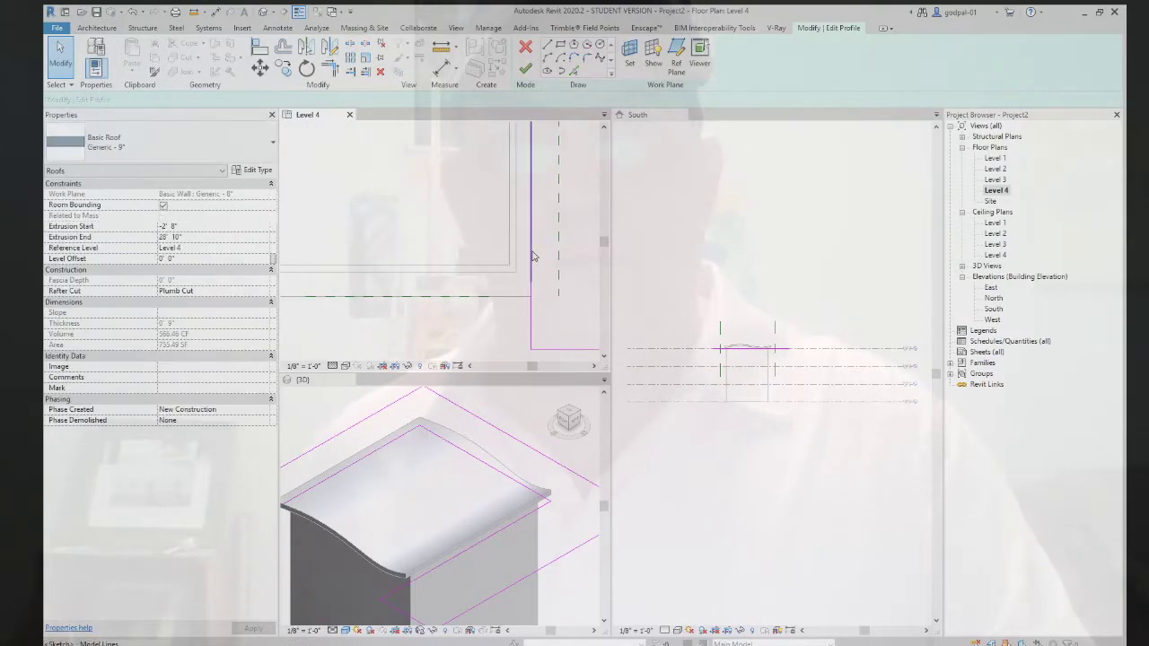
scroll(528, 287, down, 3)
scroll(519, 211, up, 5)
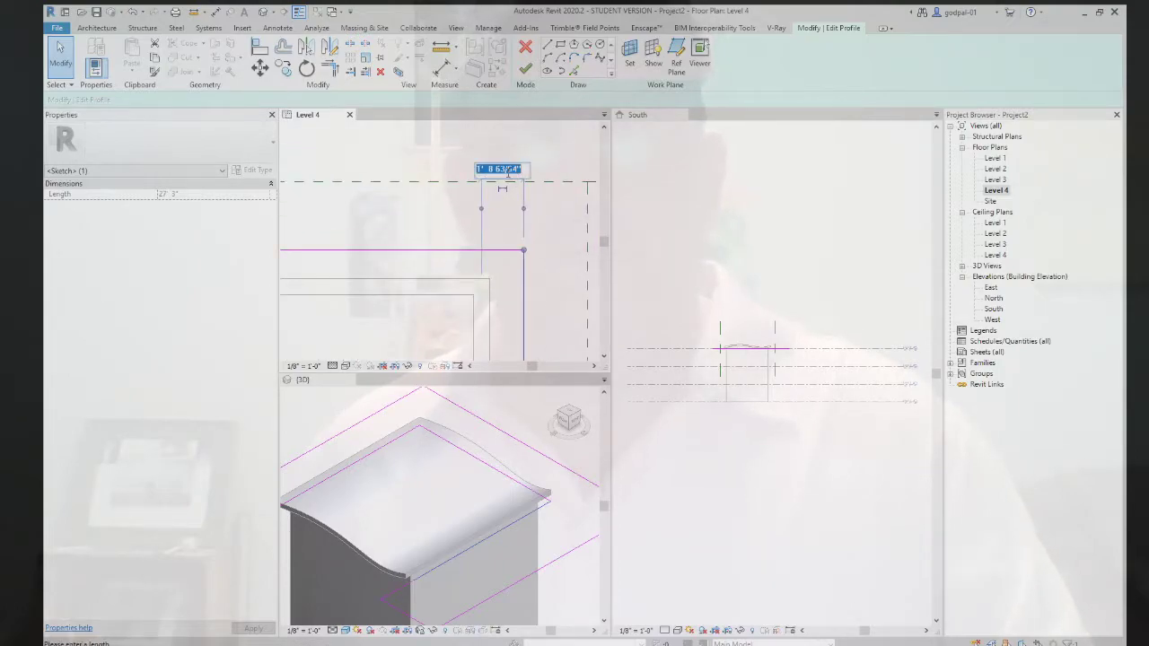
text(10')
key(Return)
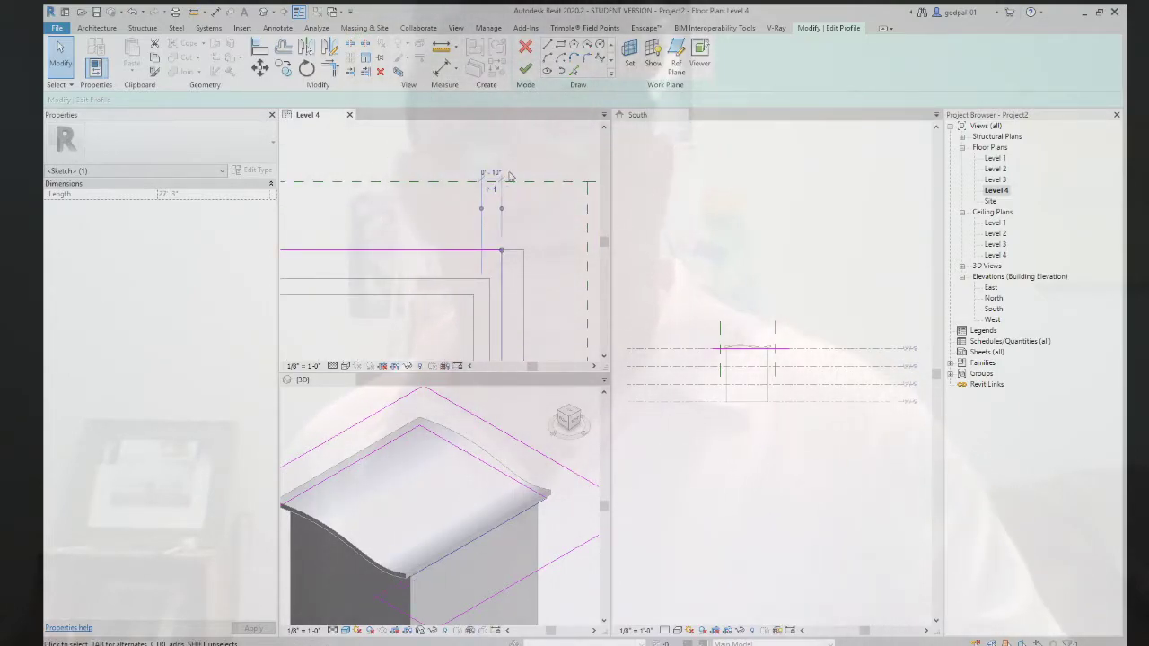
Set the gap between the top sketch line and the wall to 10".
scroll(484, 233, down, 2)
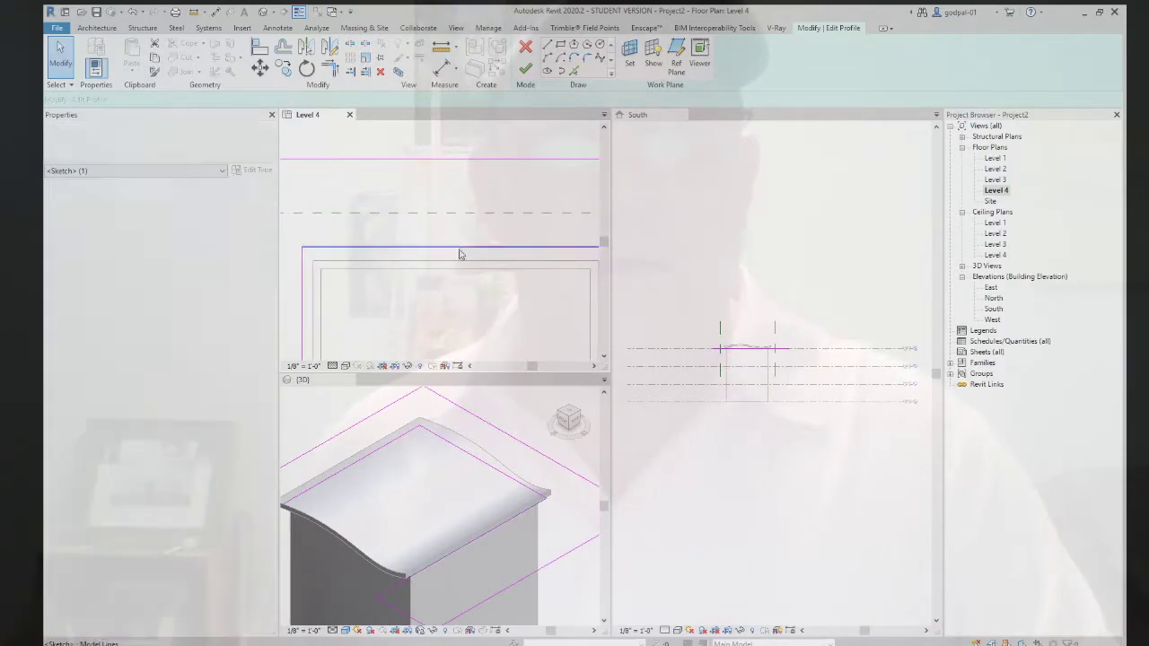
scroll(500, 278, down, 2)
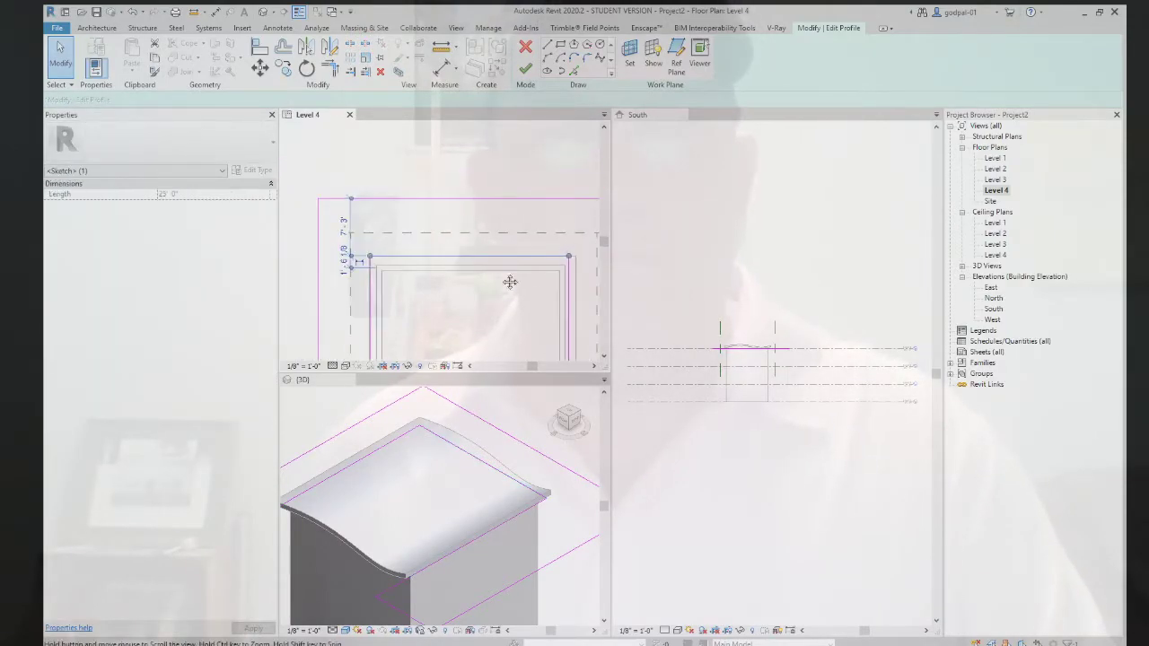
scroll(328, 265, up, 4)
click(363, 264)
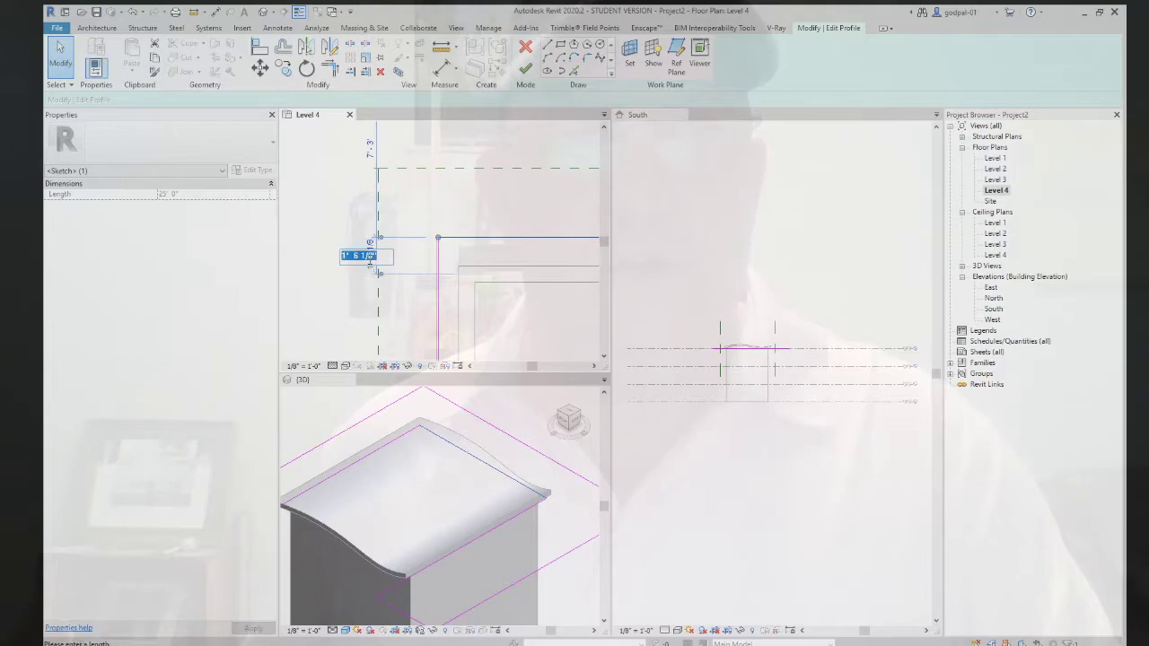
text(10")
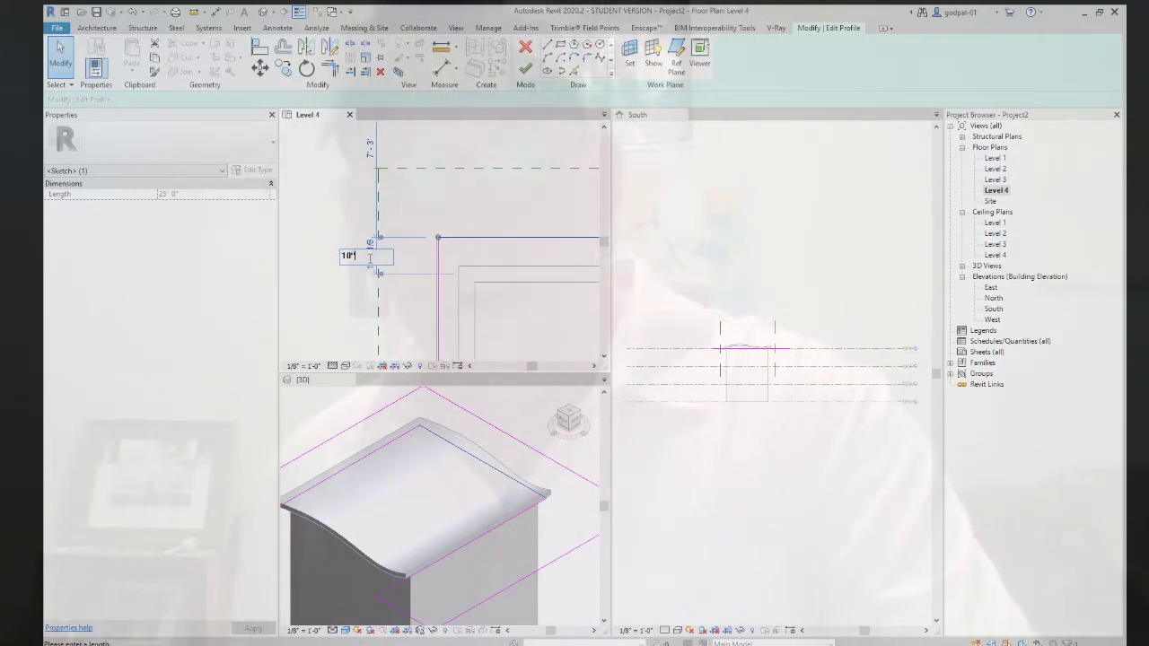
key(Return)
Bring the bottom of the sketch into view and select the bottom roof sketch line.
middle_drag(458, 220, 428, 192)
scroll(507, 243, down, 2)
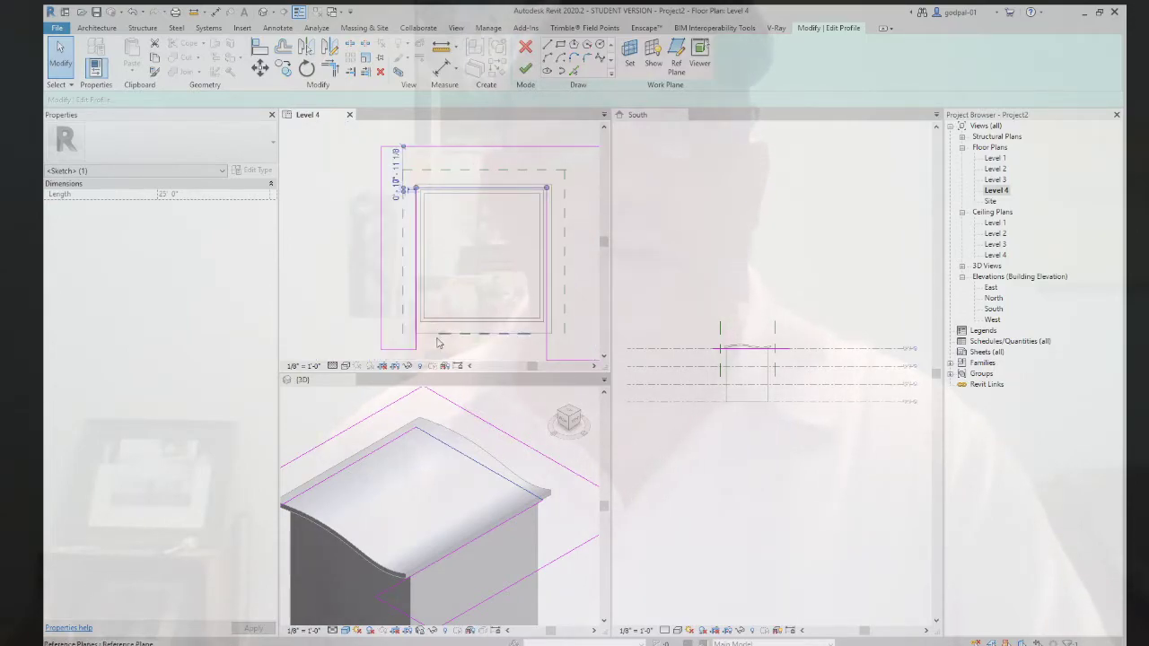
middle_drag(438, 342, 441, 259)
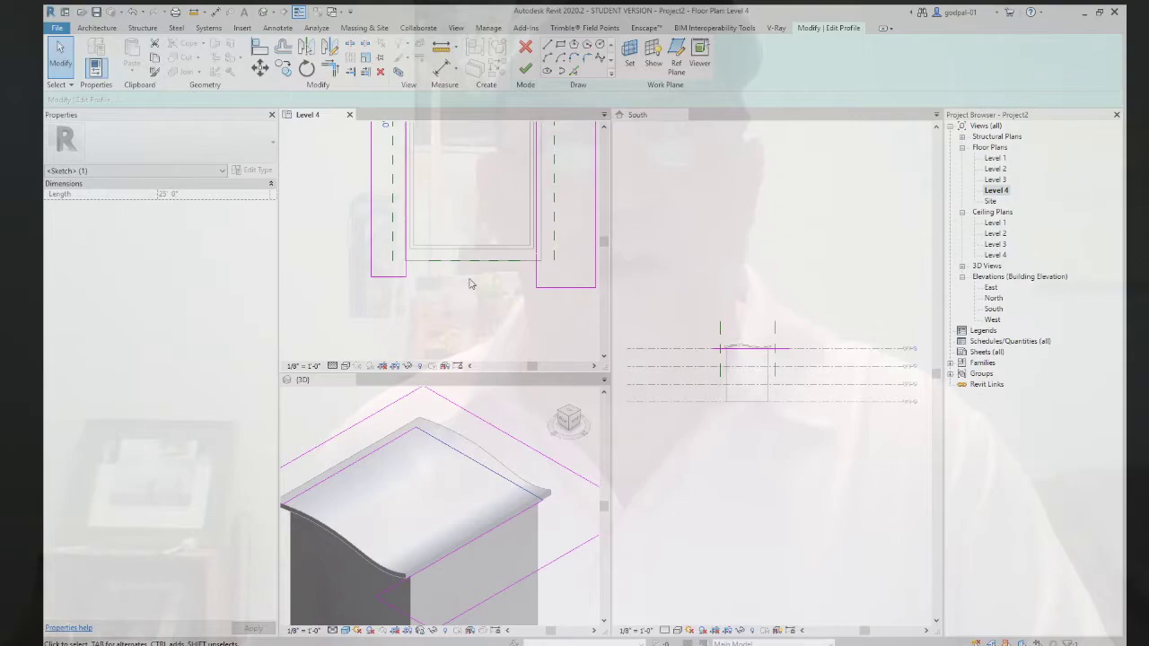
scroll(561, 295, up, 1)
click(563, 288)
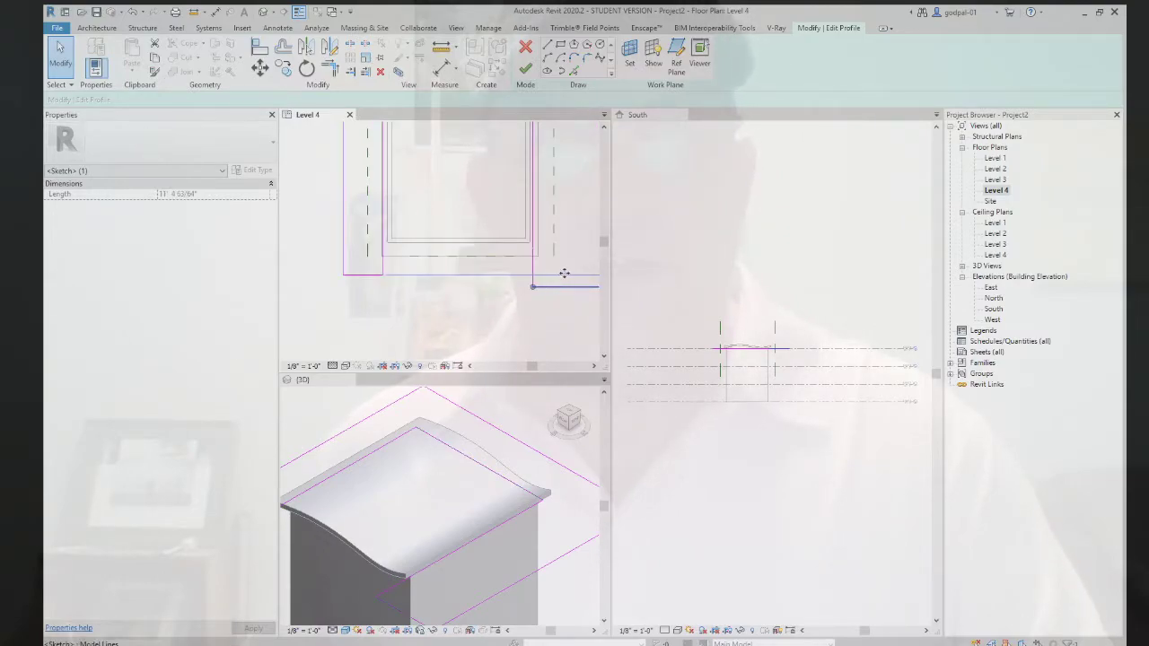
scroll(489, 260, down, 2)
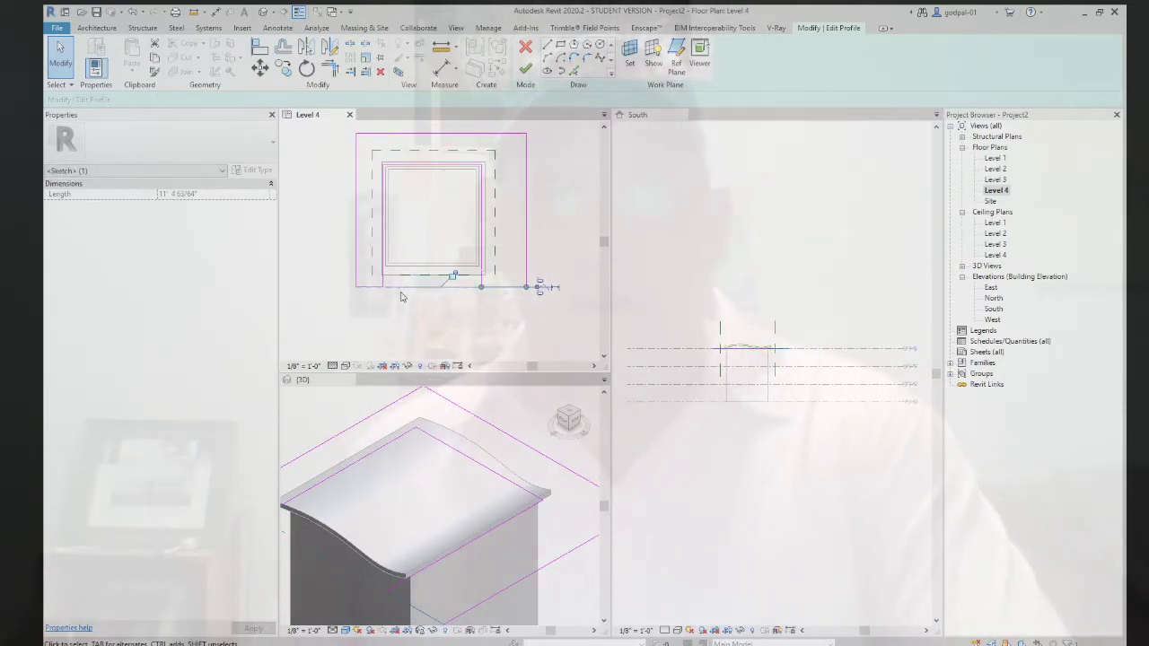
scroll(399, 291, up, 2)
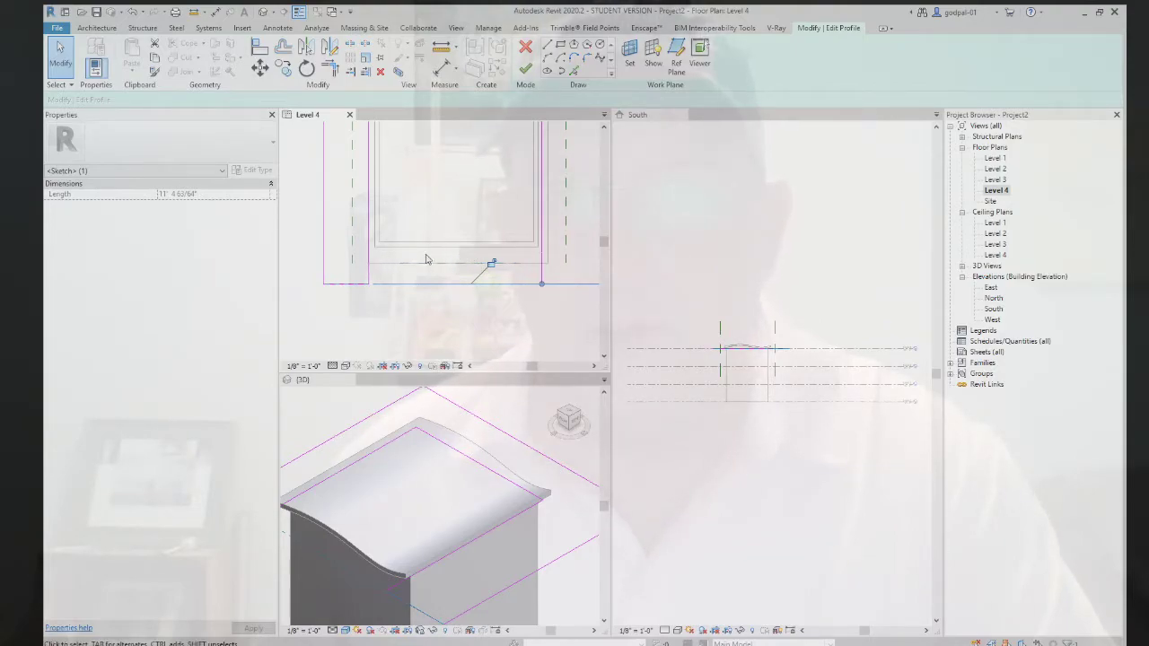
Finish the sketch to rebuild the roof, then reselect the wavy roof and edit its profile again.
click(526, 72)
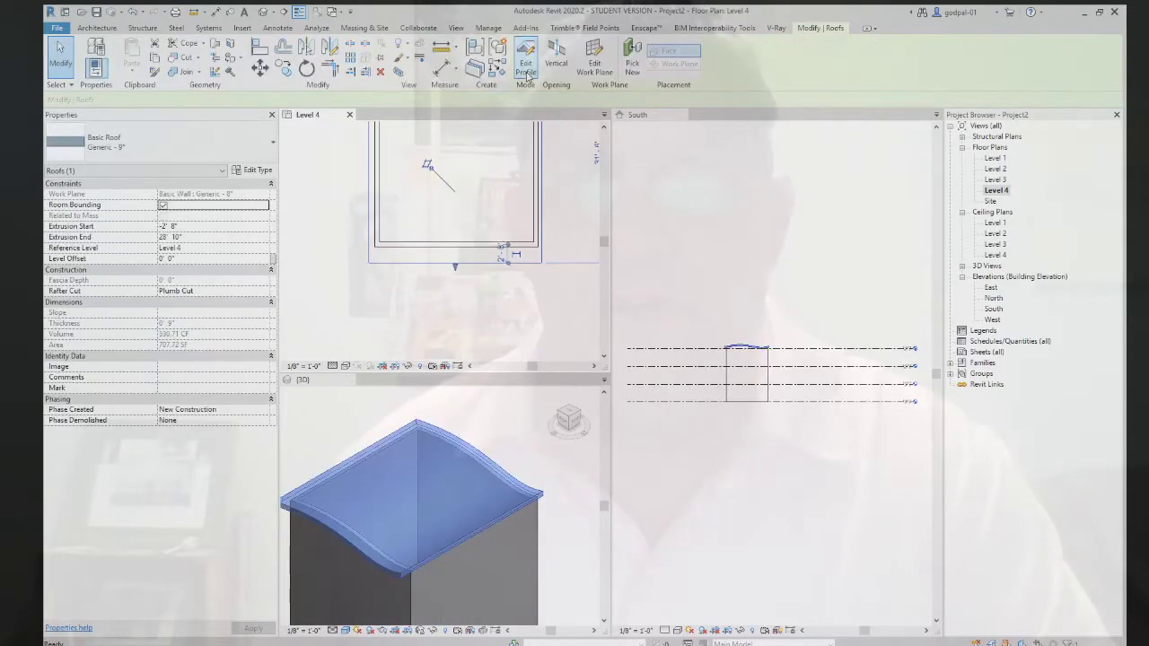
click(429, 305)
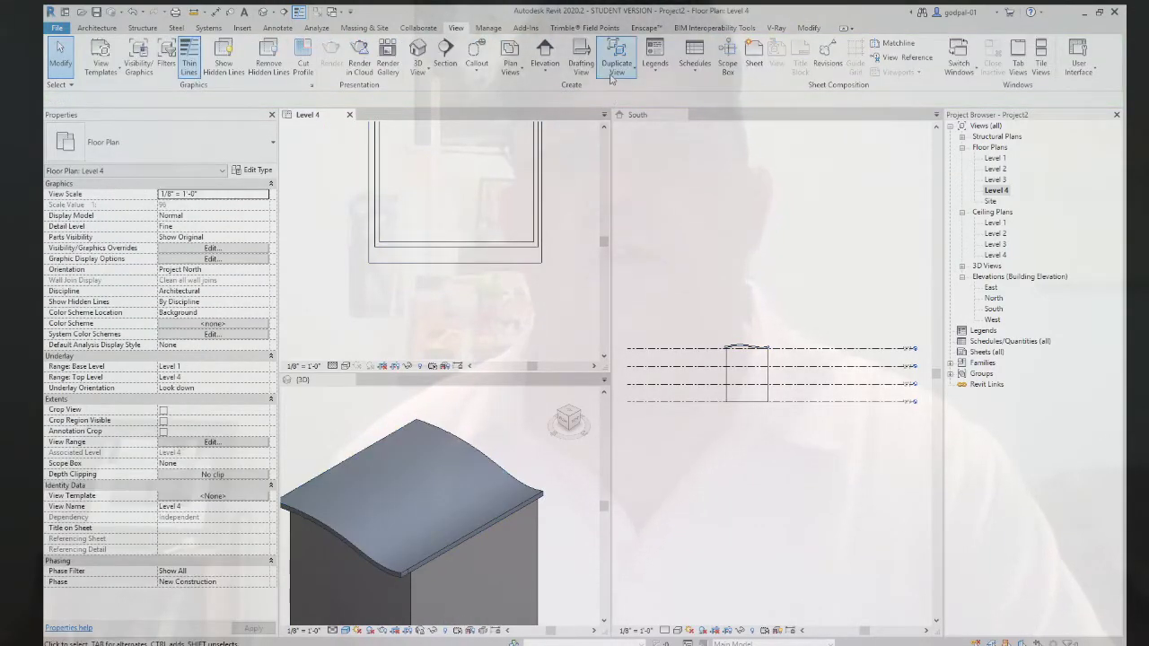
click(442, 260)
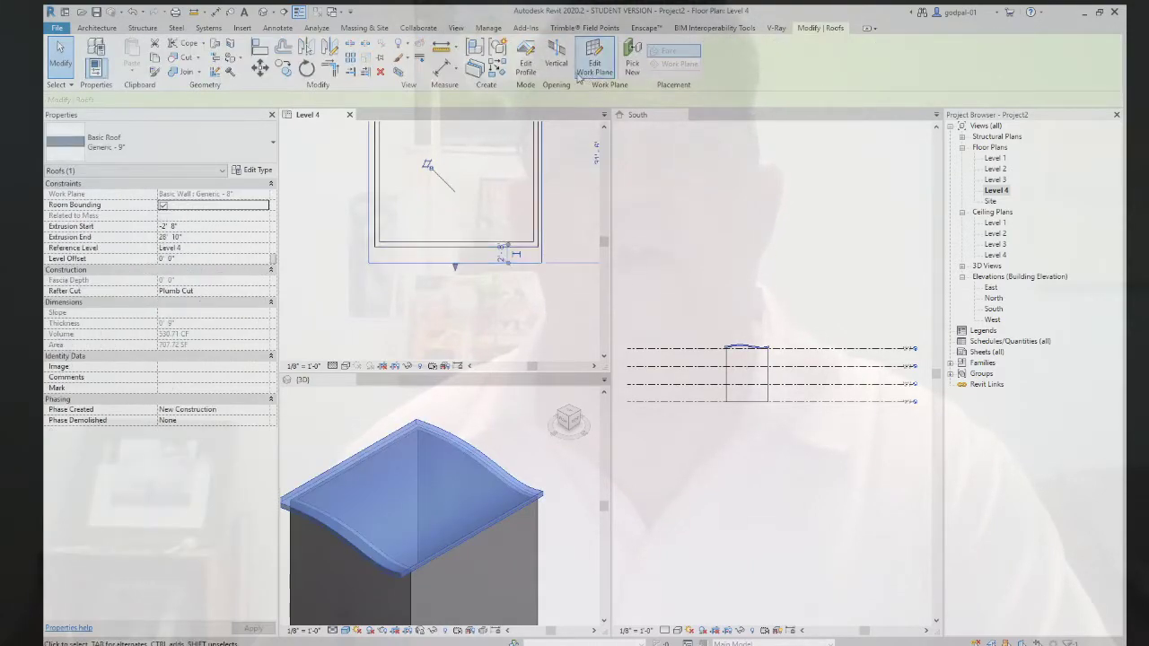
click(526, 60)
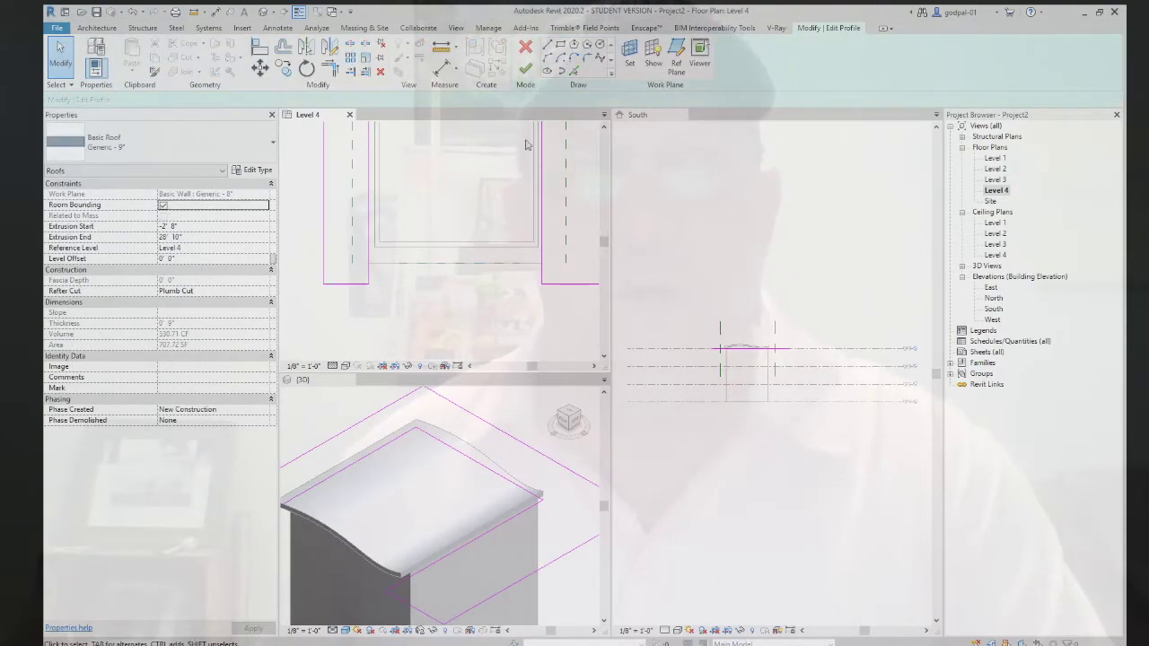
Draw a rectangle, about 14' 6" wide, along the sketch's bottom edge.
click(546, 44)
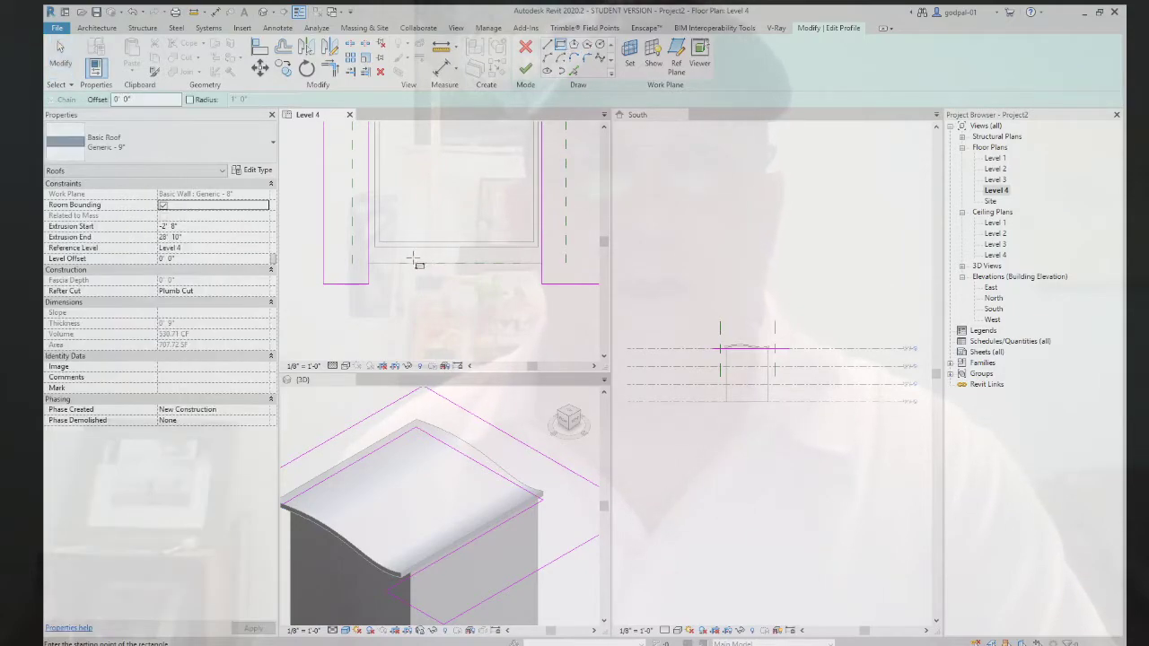
scroll(377, 265, up, 2)
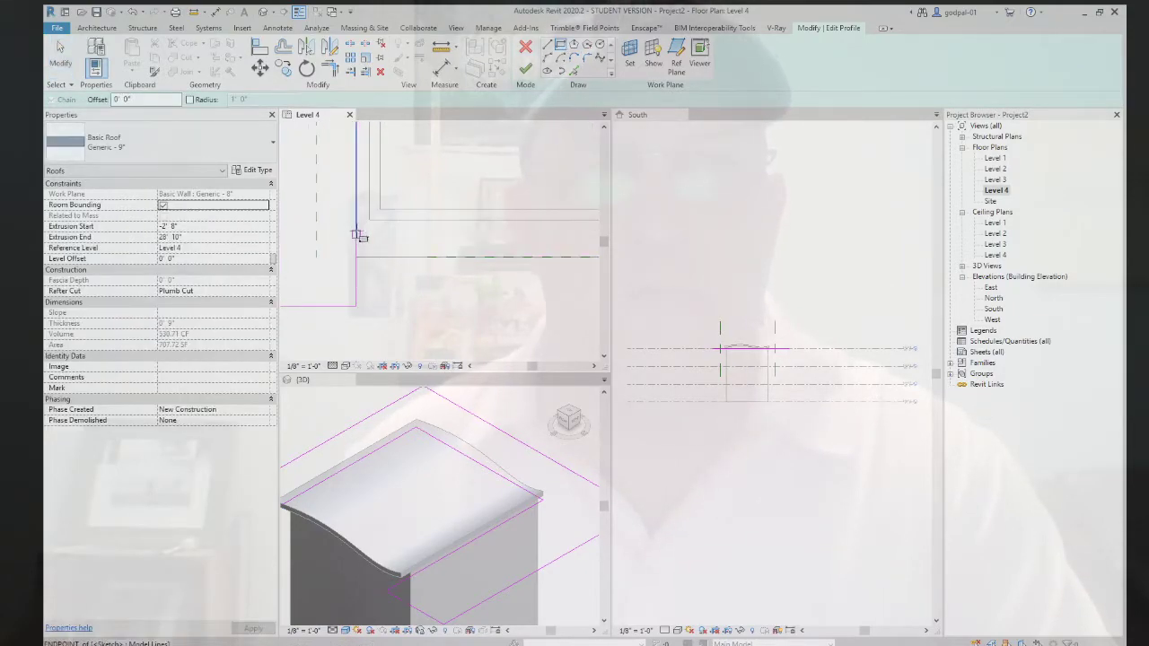
click(357, 235)
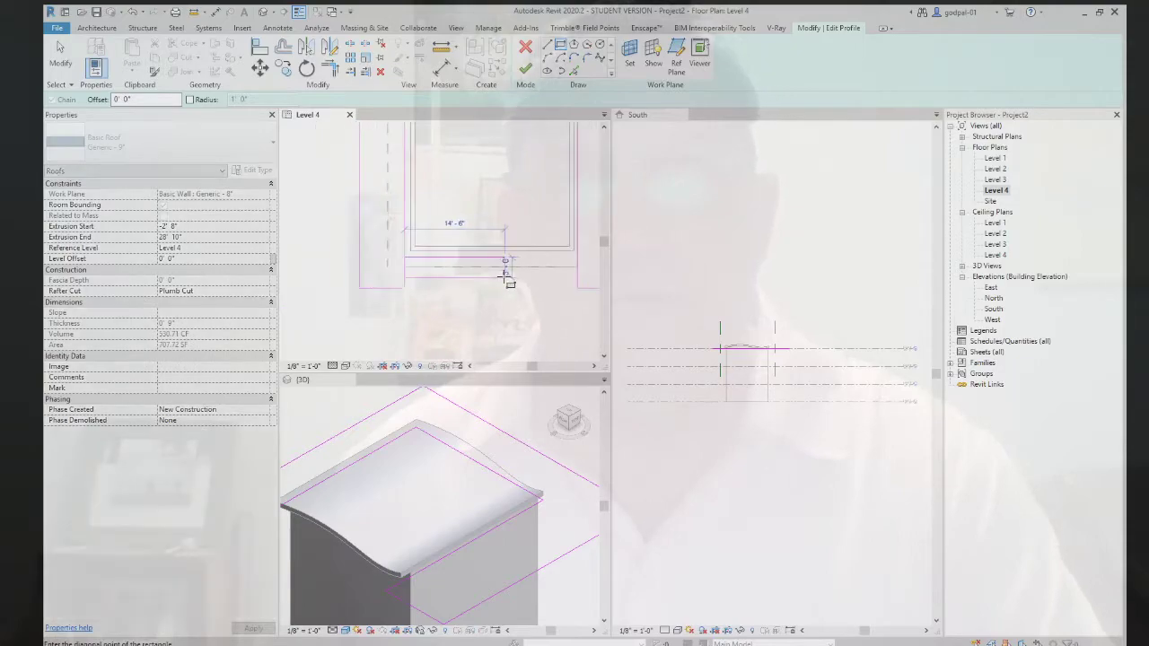
click(560, 284)
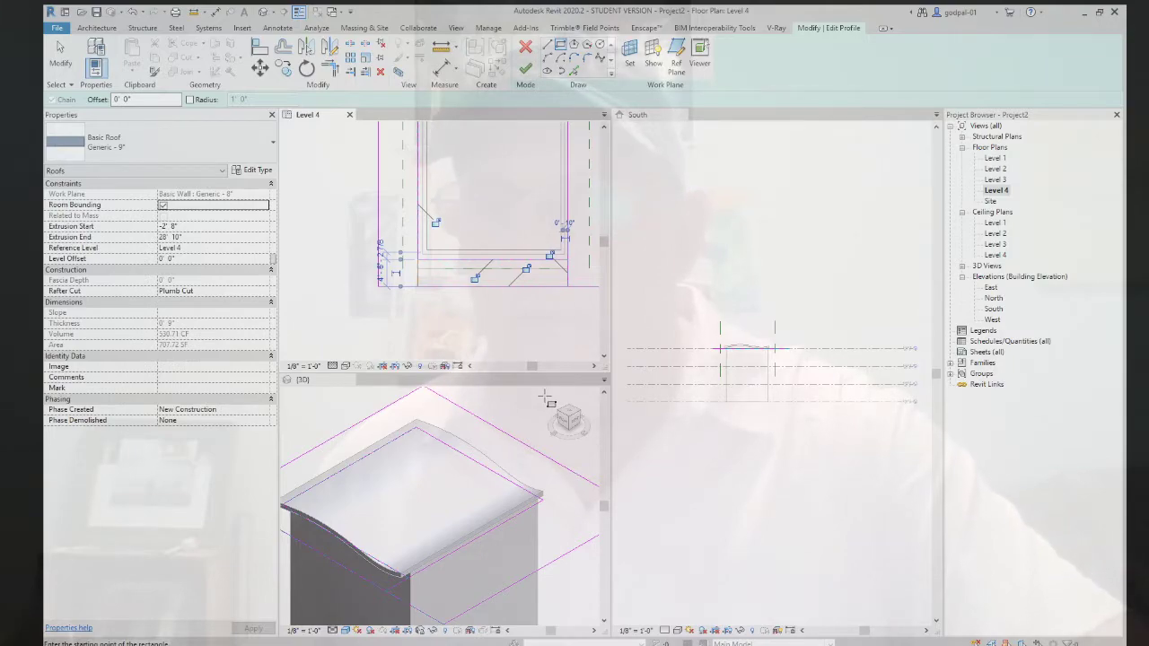
scroll(494, 296, up, 3)
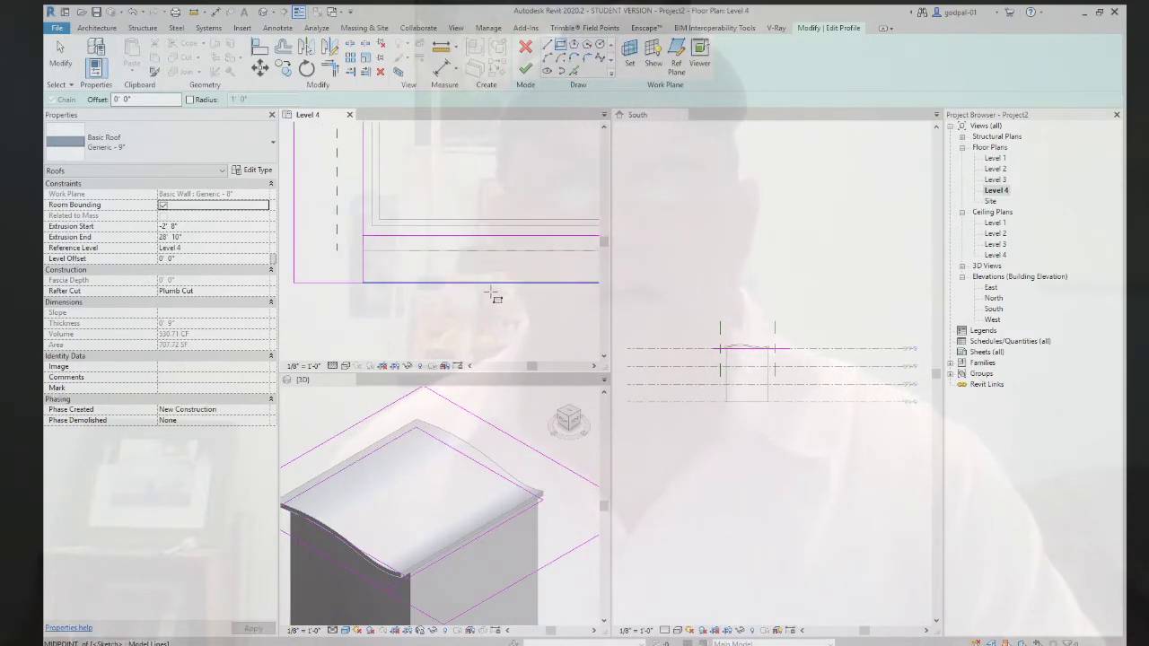
key(Escape)
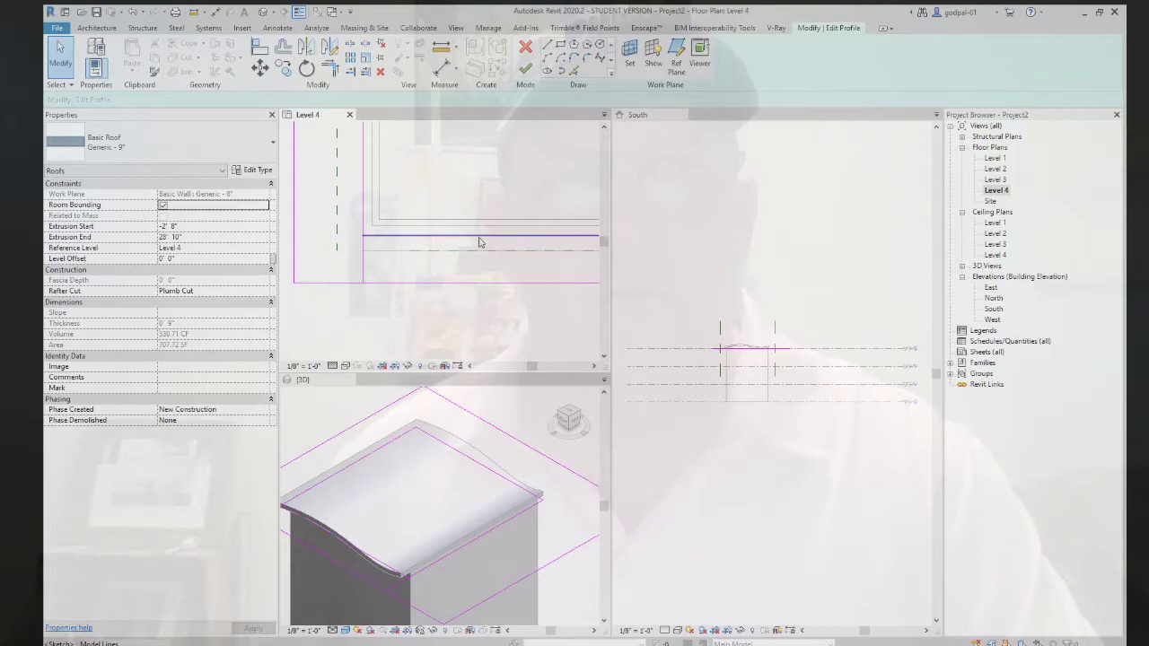
Set the rectangle's top line offset and vertical distance both to 1'.
click(478, 236)
click(325, 218)
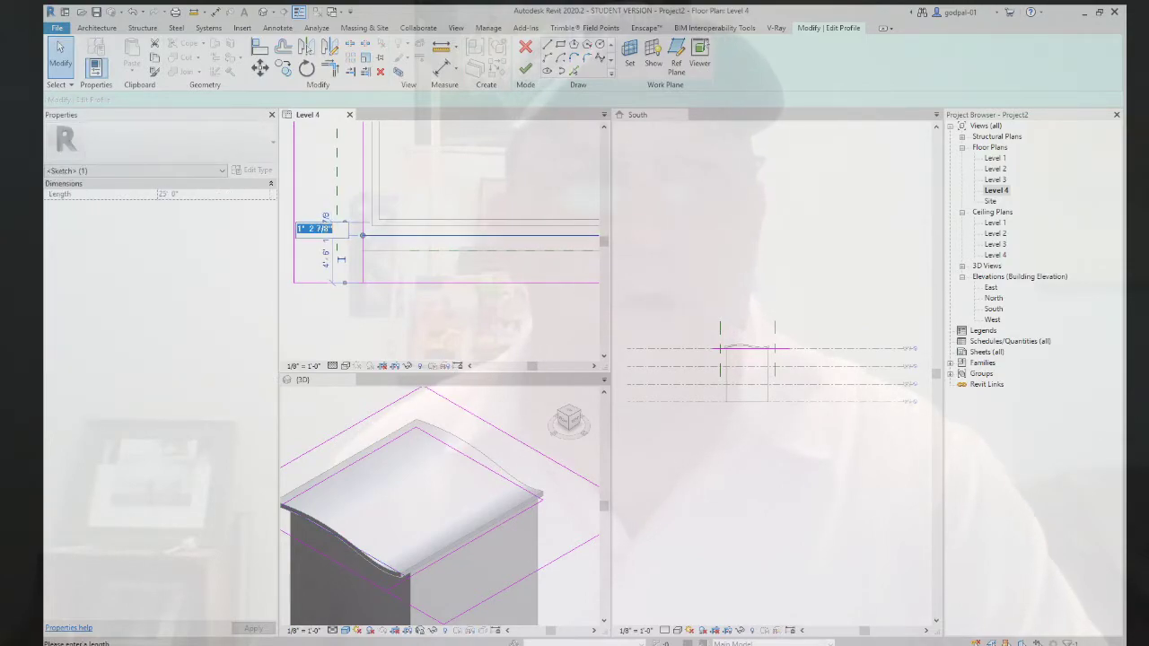
text(1')
key(Return)
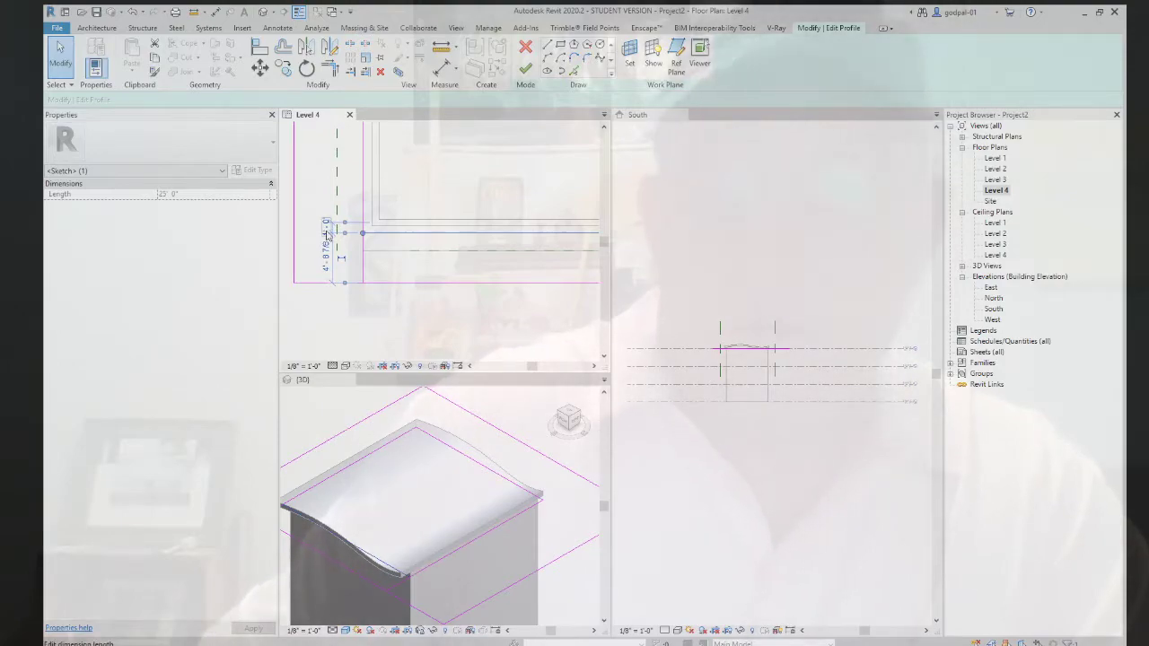
click(325, 235)
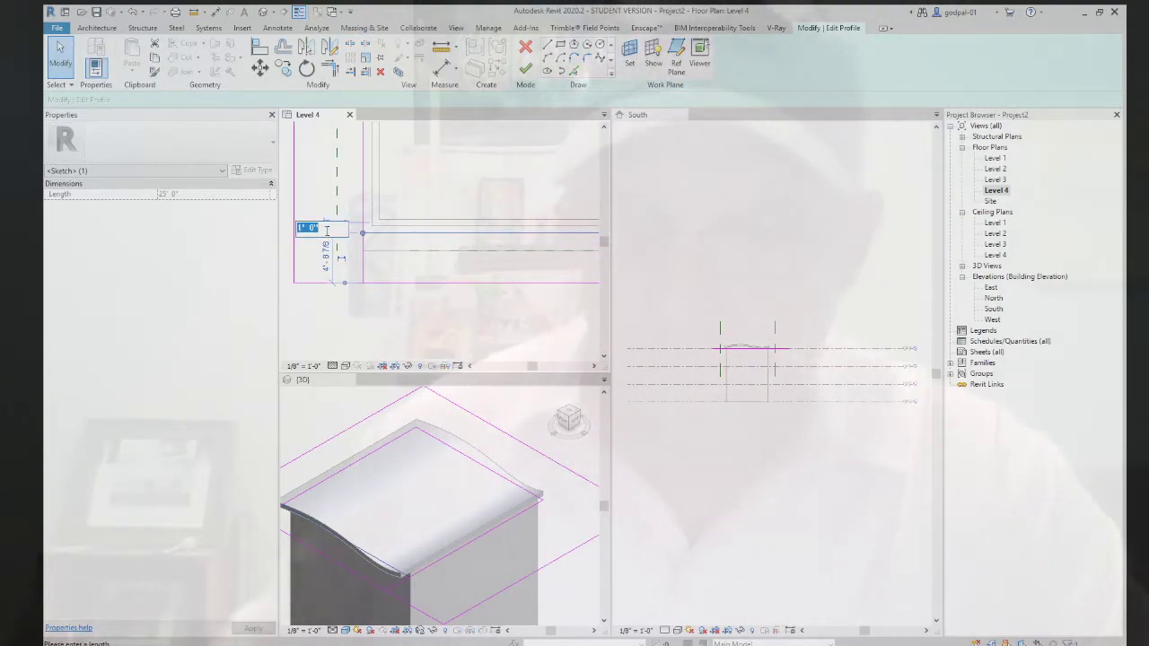
text(1')
key(Return)
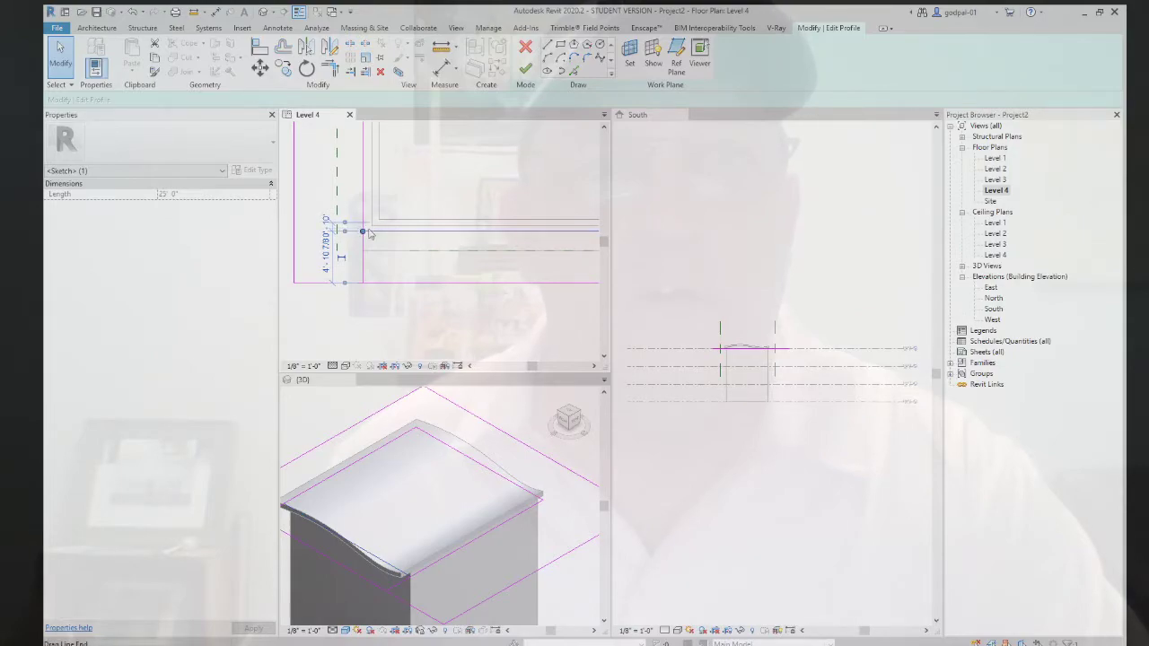
Undo the accidental endpoint drag and set the line's distance from the wall to 1'.
drag(364, 232, 362, 241)
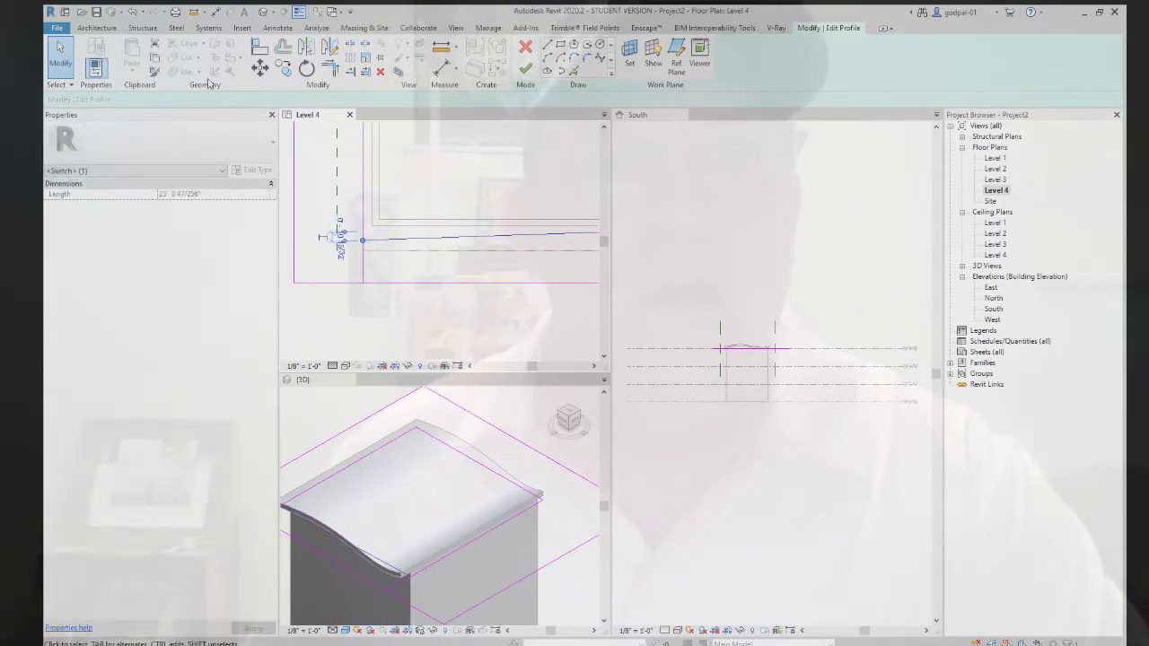
click(132, 11)
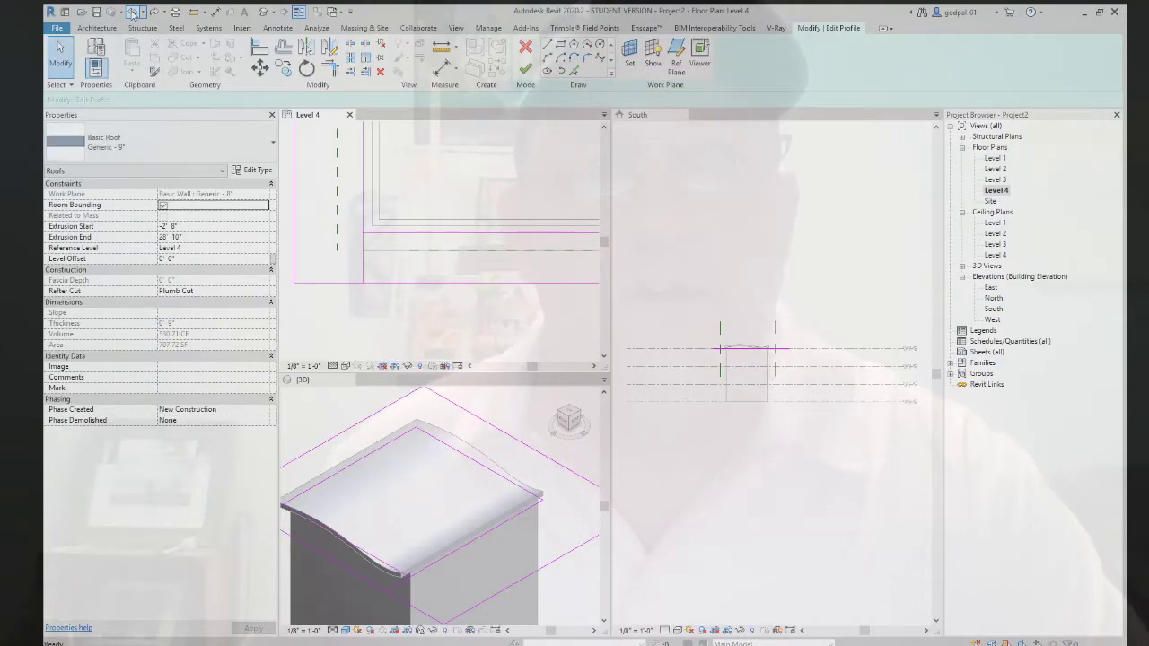
click(383, 241)
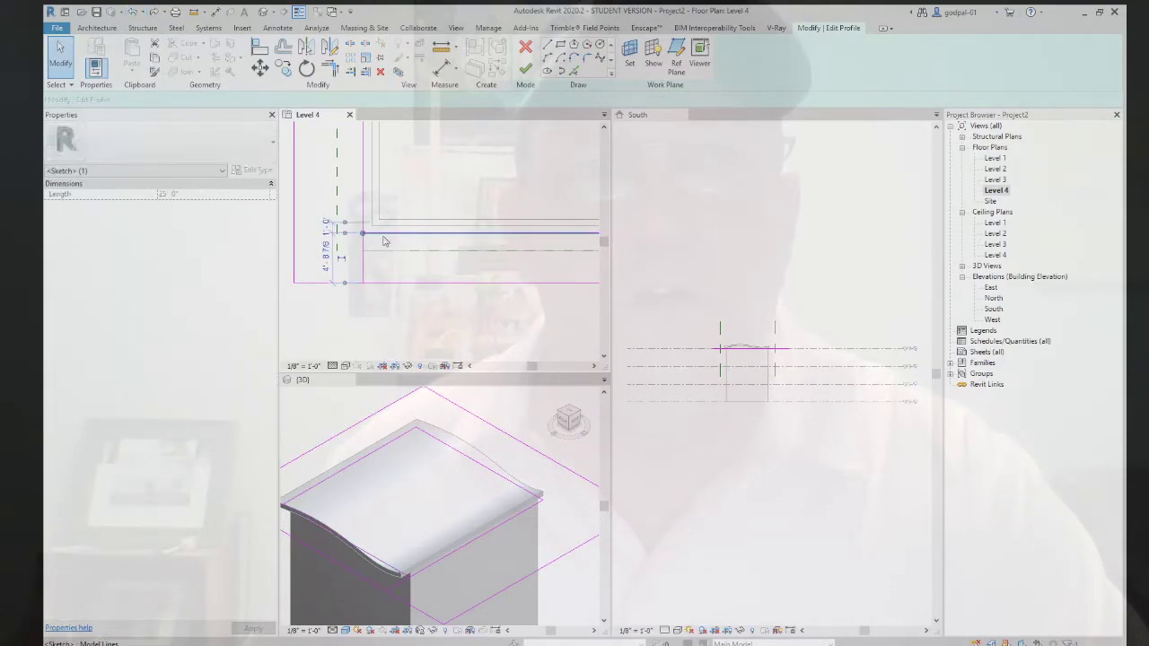
scroll(383, 240, up, 2)
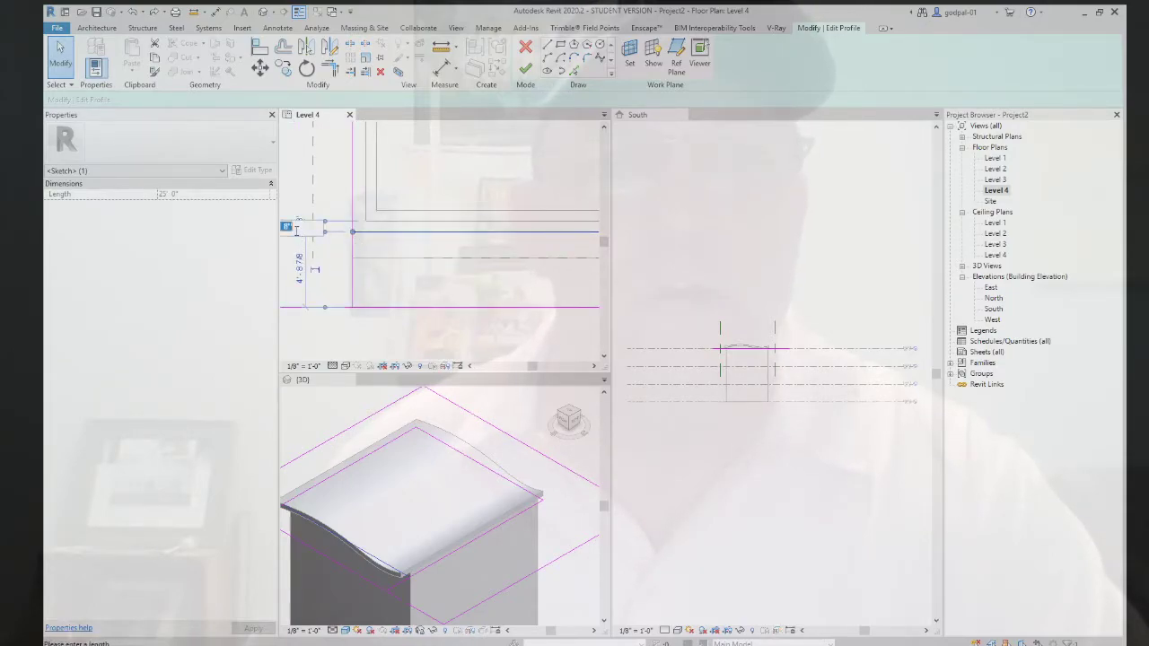
text(1)
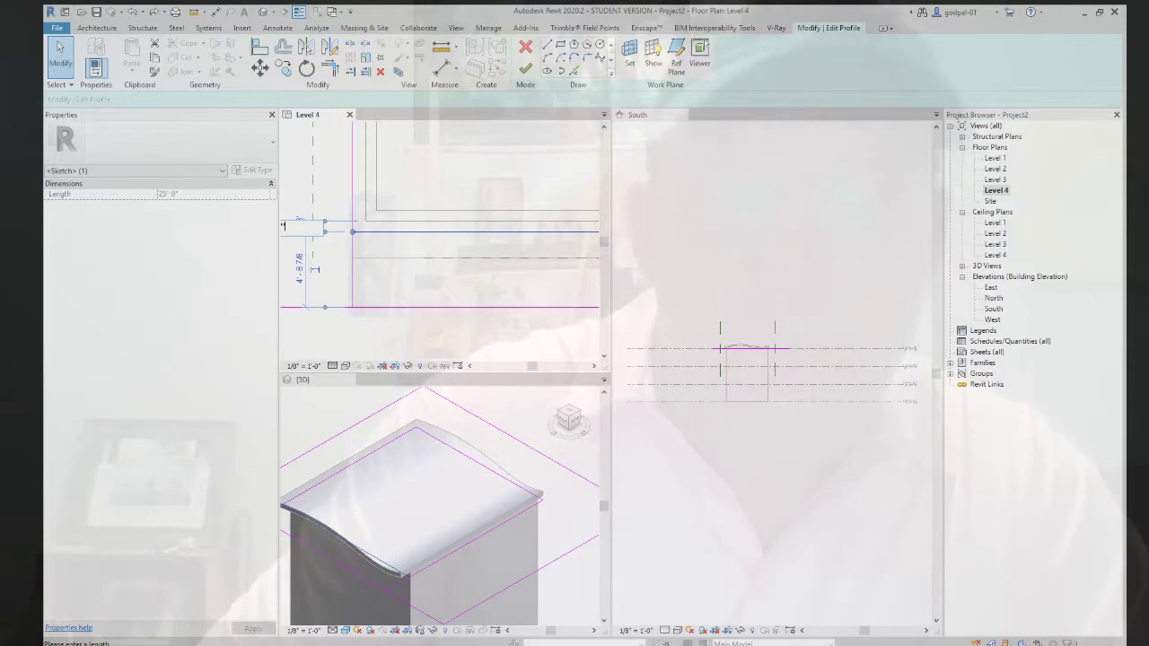
key(Return)
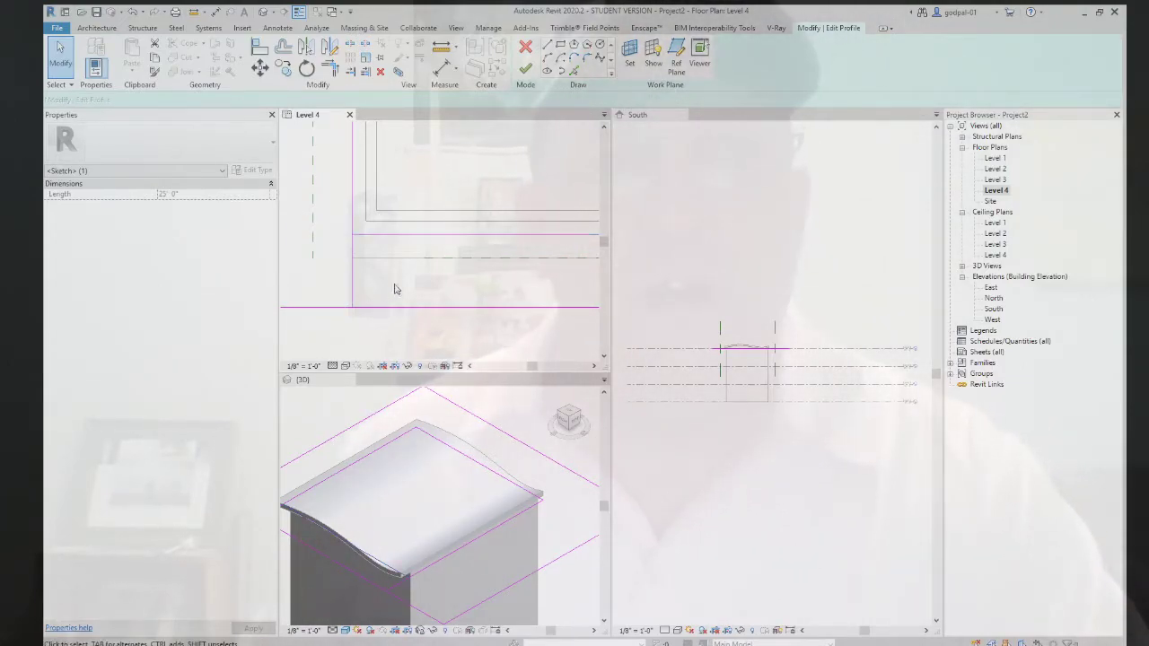
click(401, 286)
scroll(401, 286, down, 5)
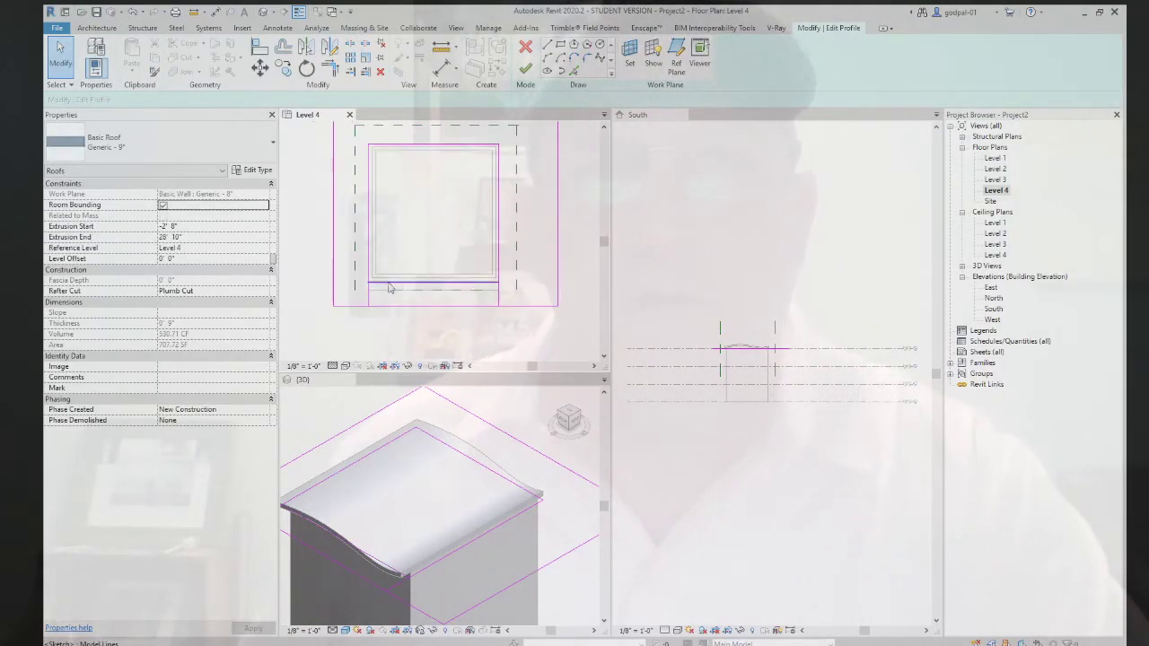
Nudge the short vertical sketch line left and the bottom sketch line up.
click(528, 72)
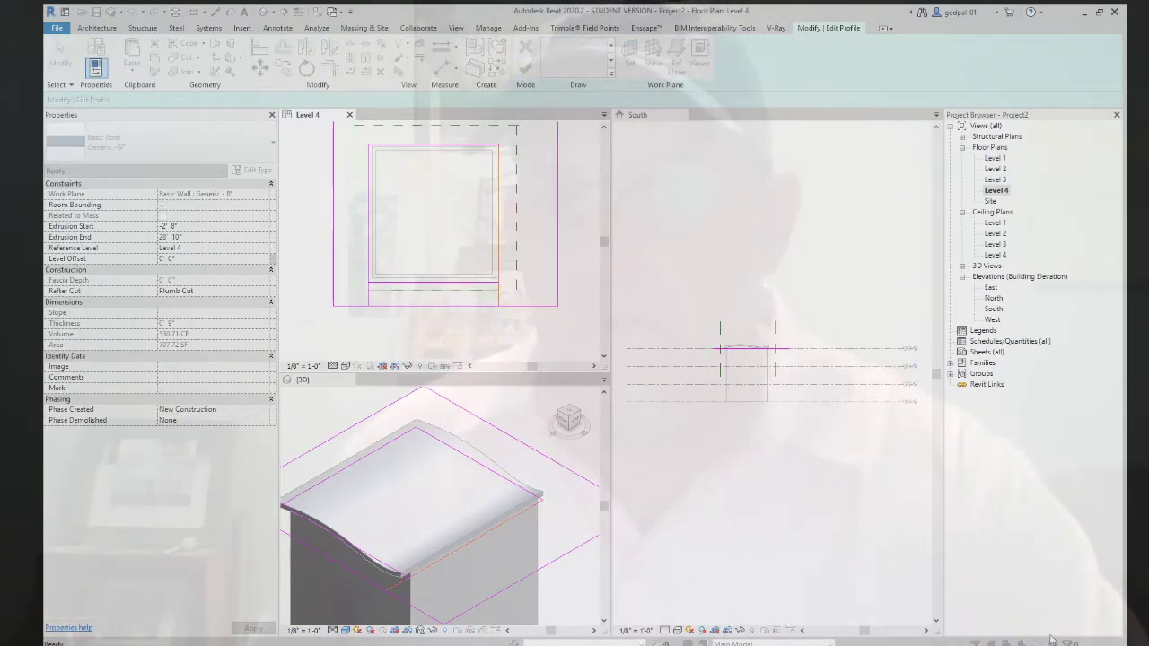
scroll(410, 286, up, 5)
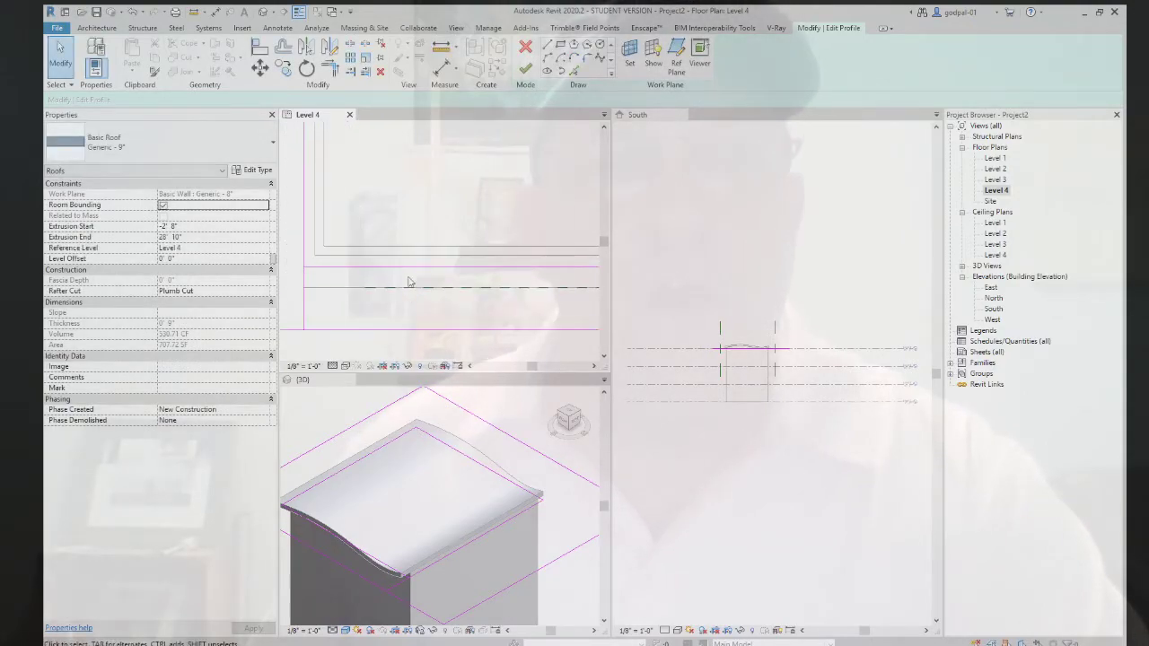
click(397, 268)
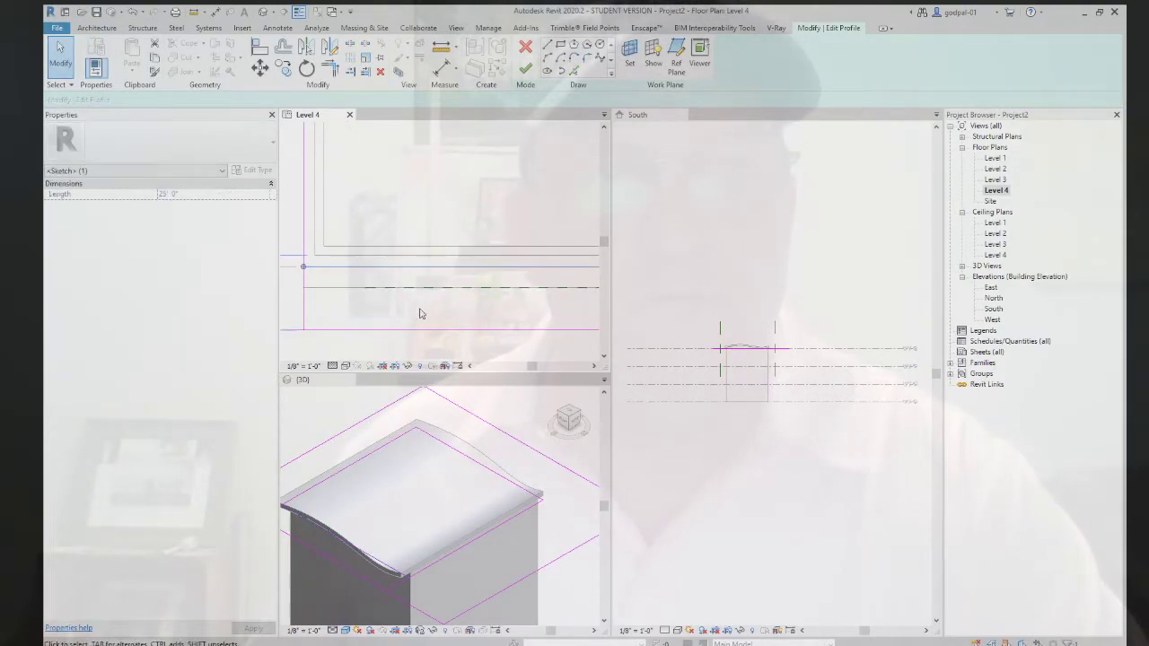
scroll(419, 313, down, 2)
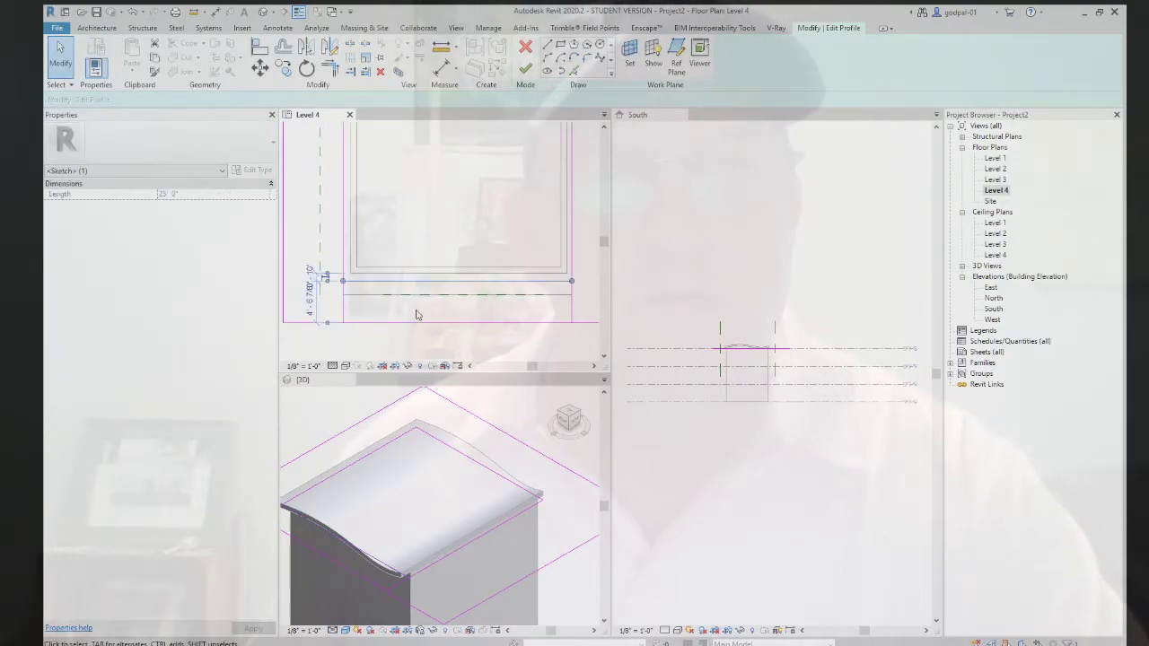
click(344, 312)
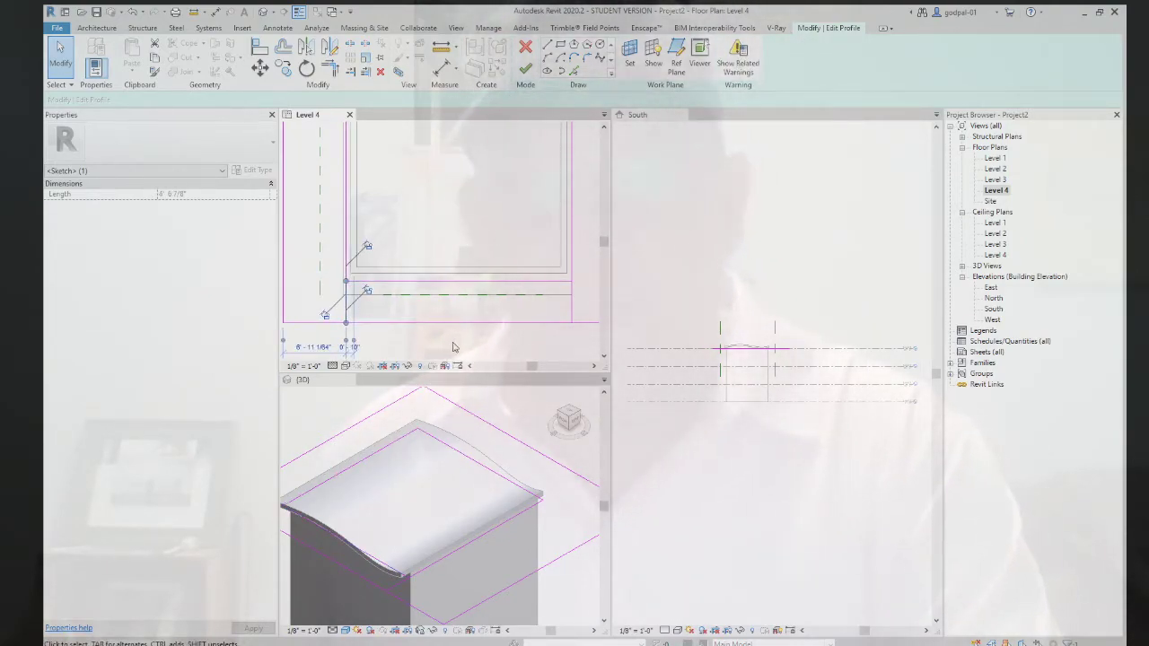
key(Left)
key(Left)
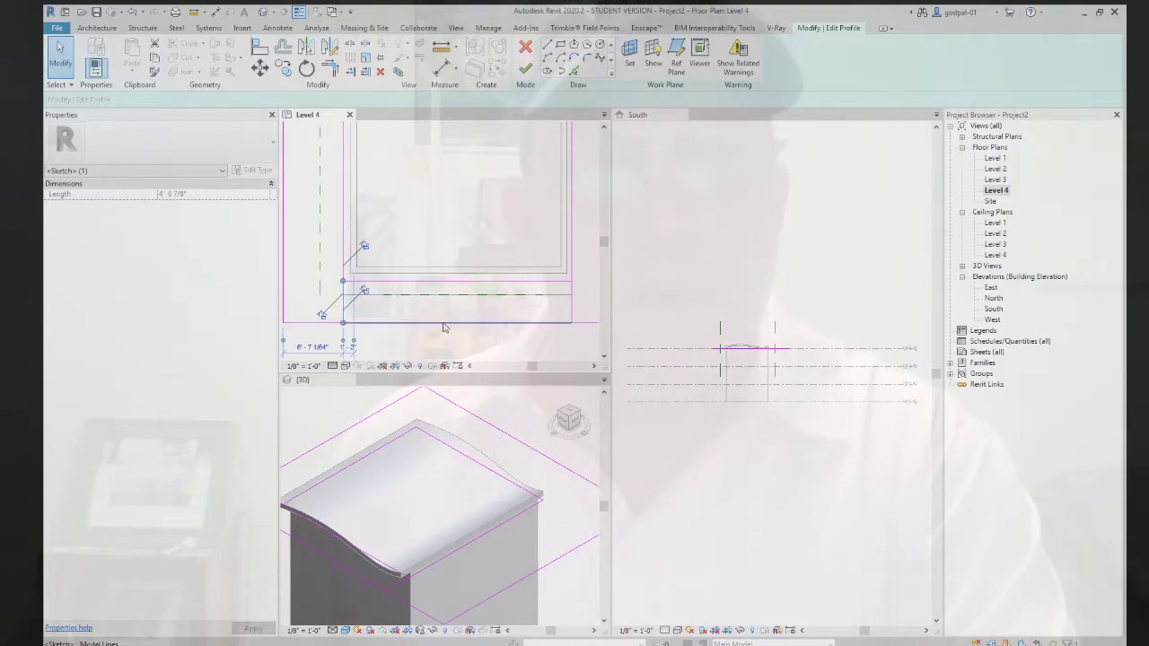
click(443, 325)
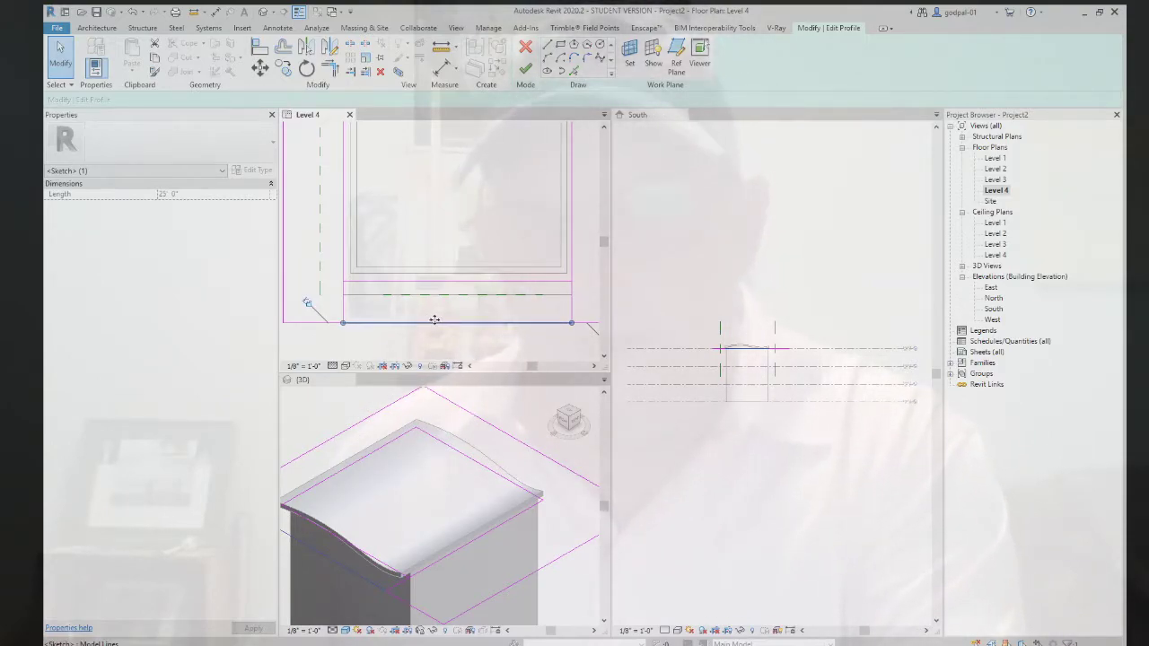
key(Up)
key(Up)
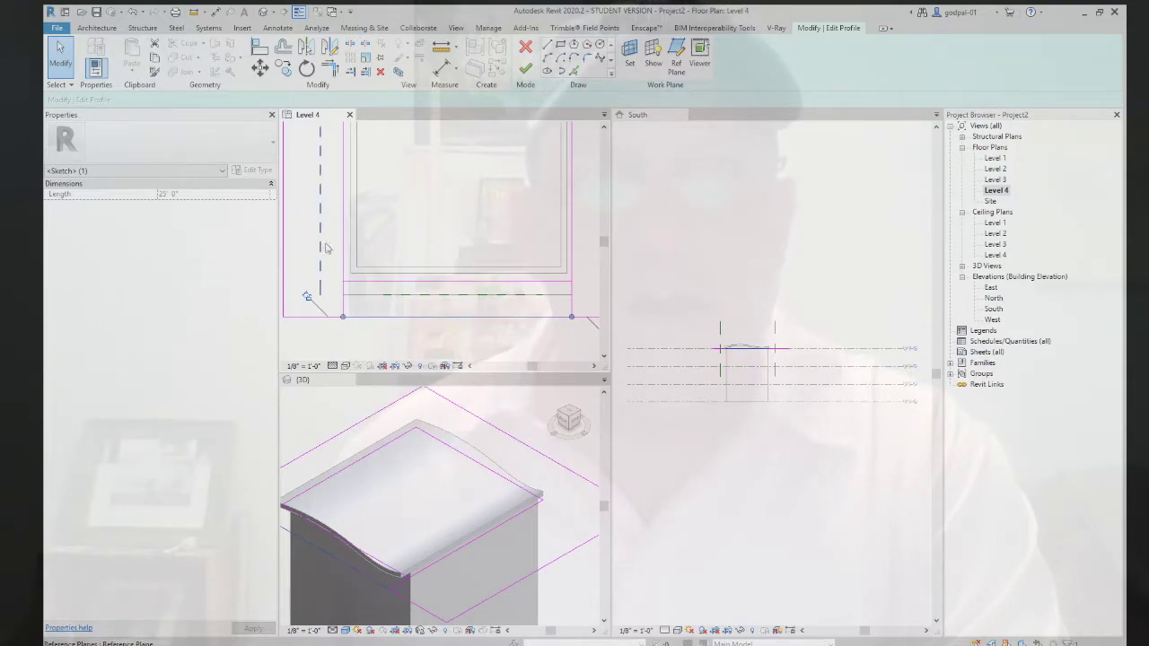
scroll(325, 249, down, 3)
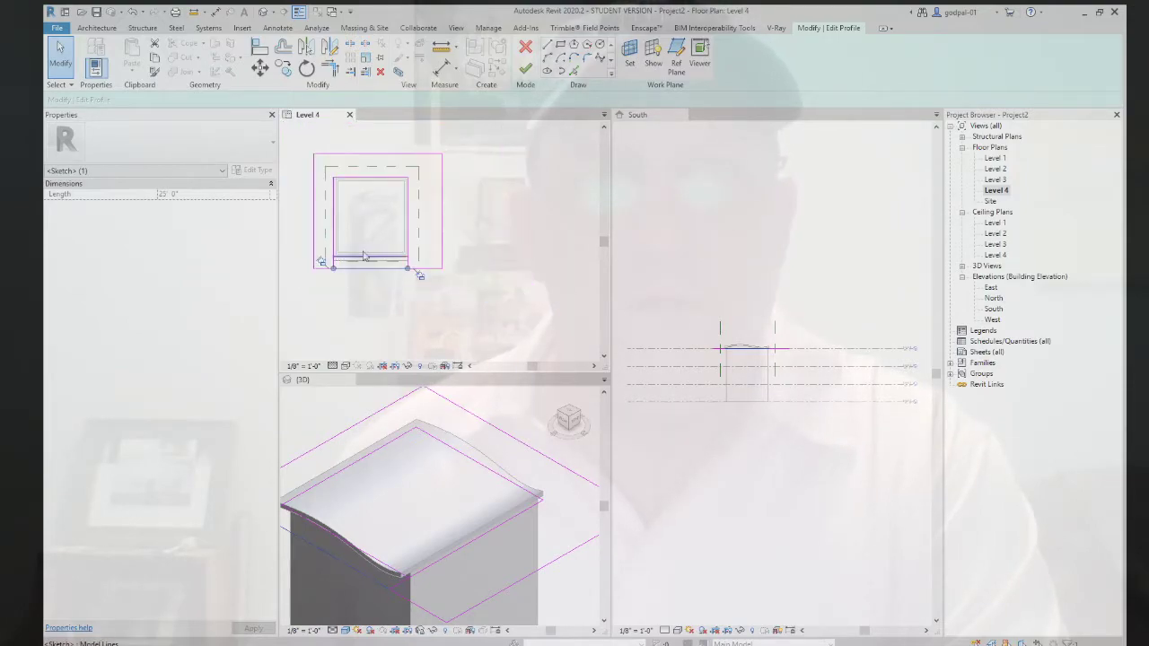
Select the outer sketch rectangle as a chain and delete it.
key(Tab)
click(437, 232)
key(Delete)
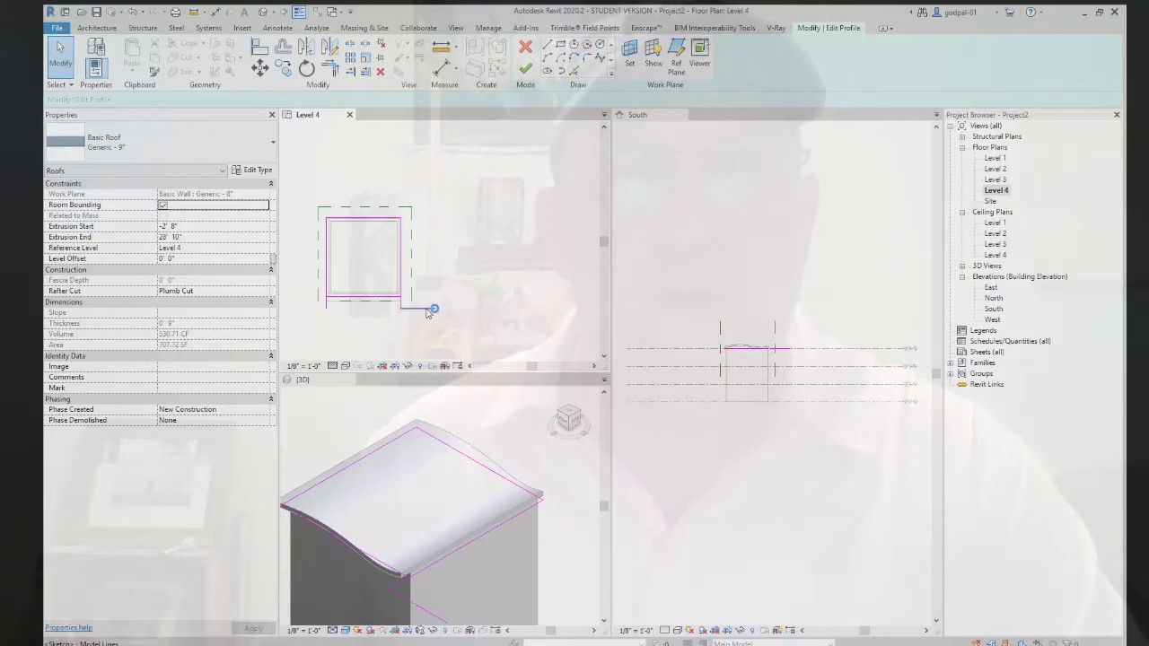
key(Escape)
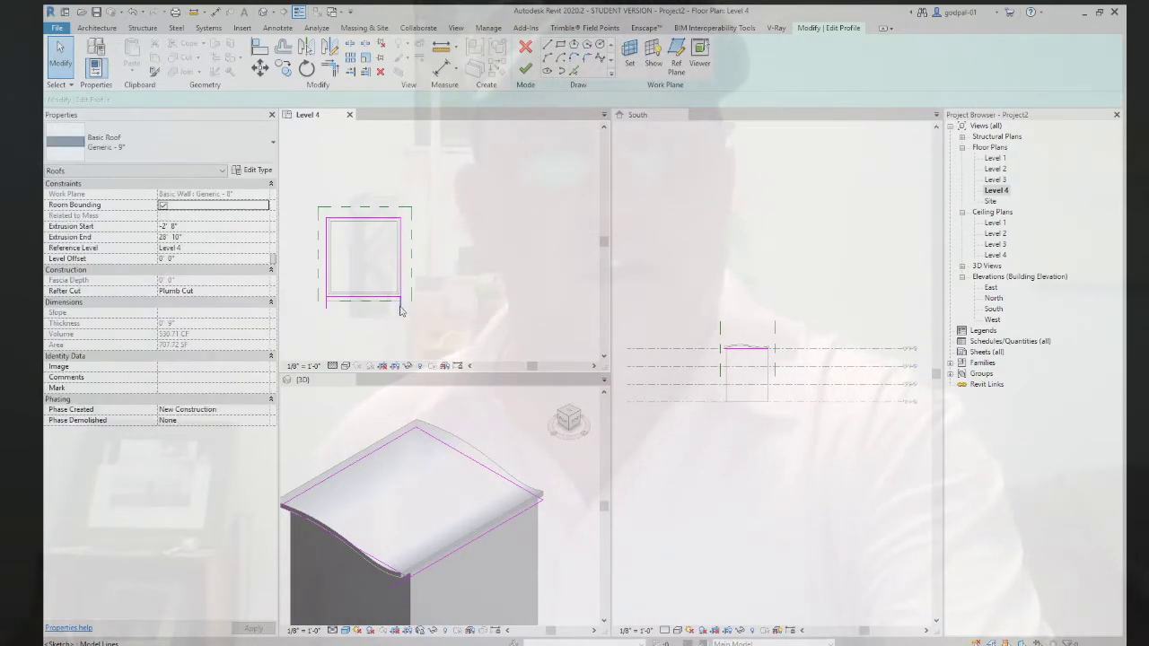
Delete the dangling short line at the bottom left and finish the roof sketch.
scroll(400, 309, up, 2)
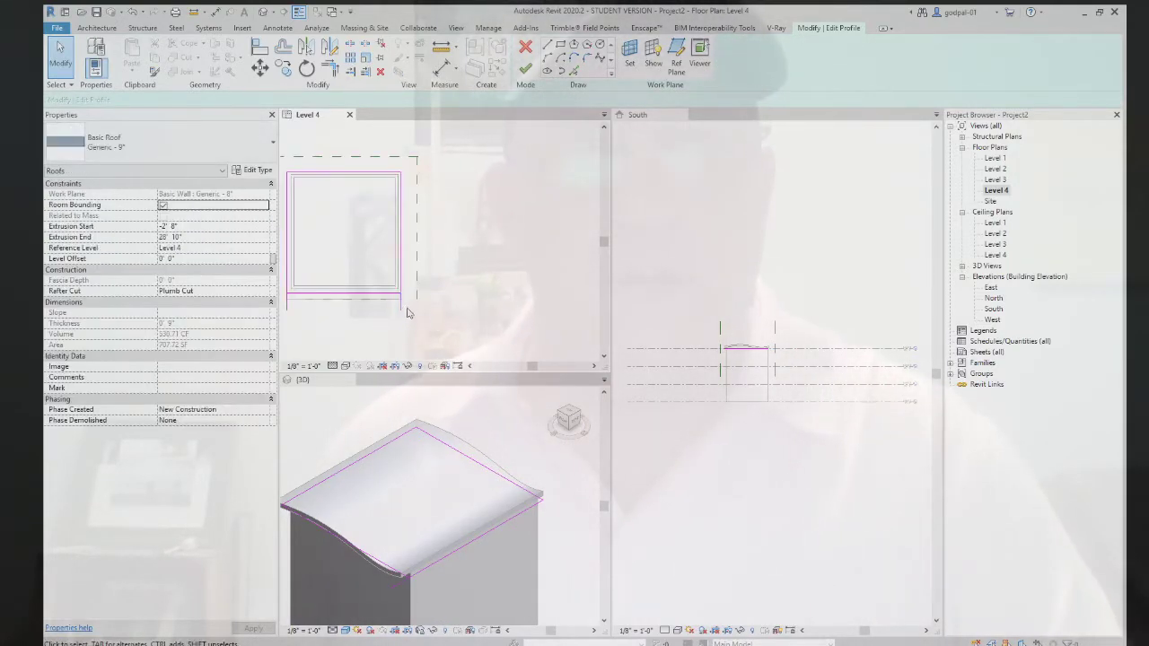
middle_drag(380, 315, 475, 325)
click(384, 303)
click(428, 323)
click(384, 305)
key(Delete)
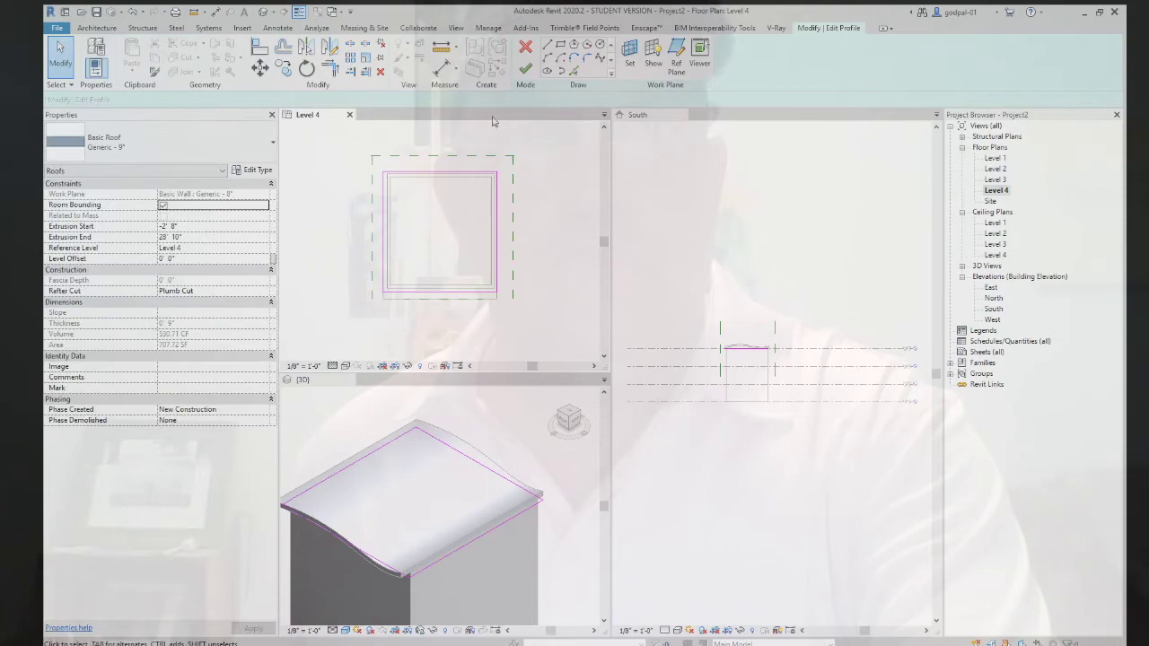
click(526, 69)
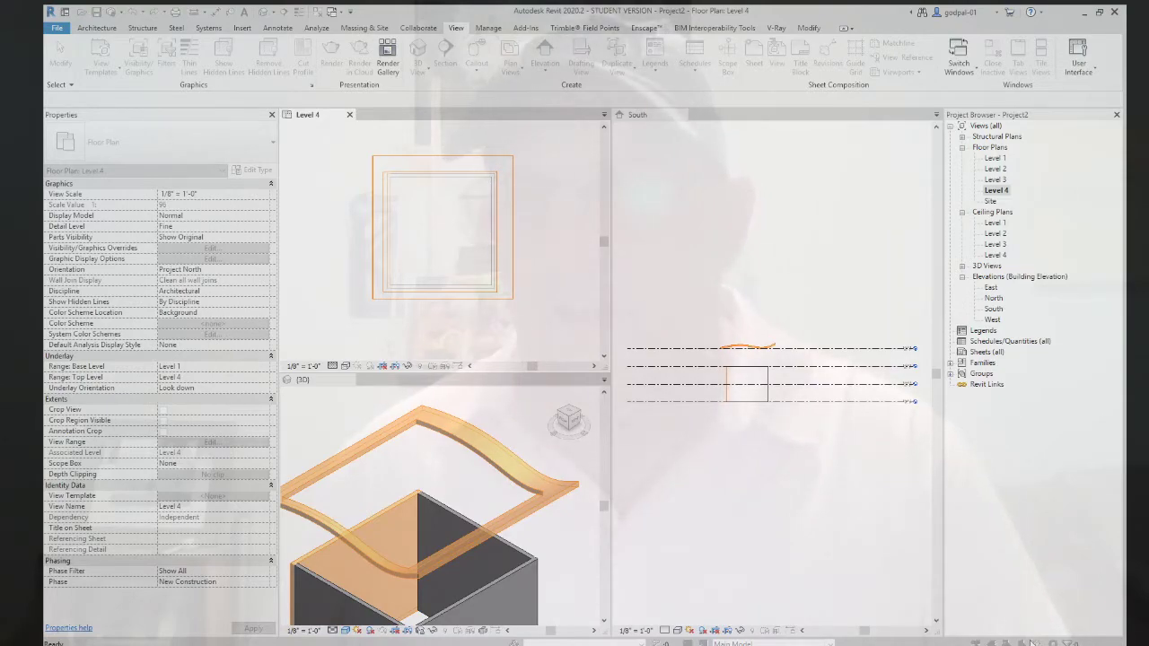
Switch to thin line display with TL and select the roof.
key(Escape)
key(t)
key(l)
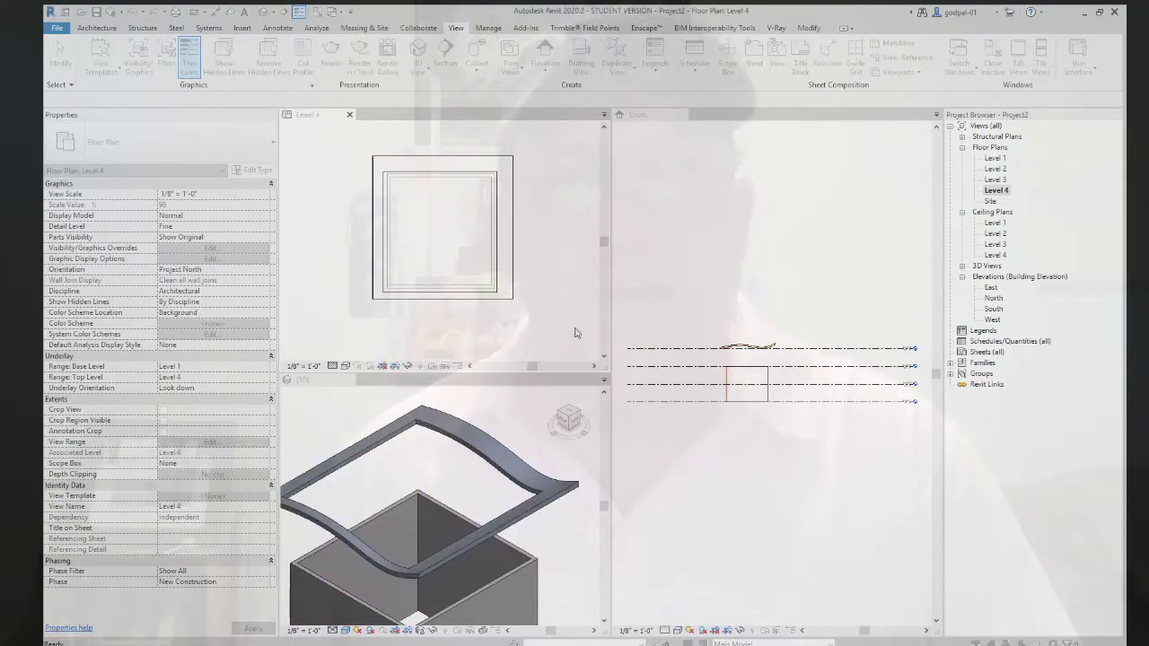
click(512, 280)
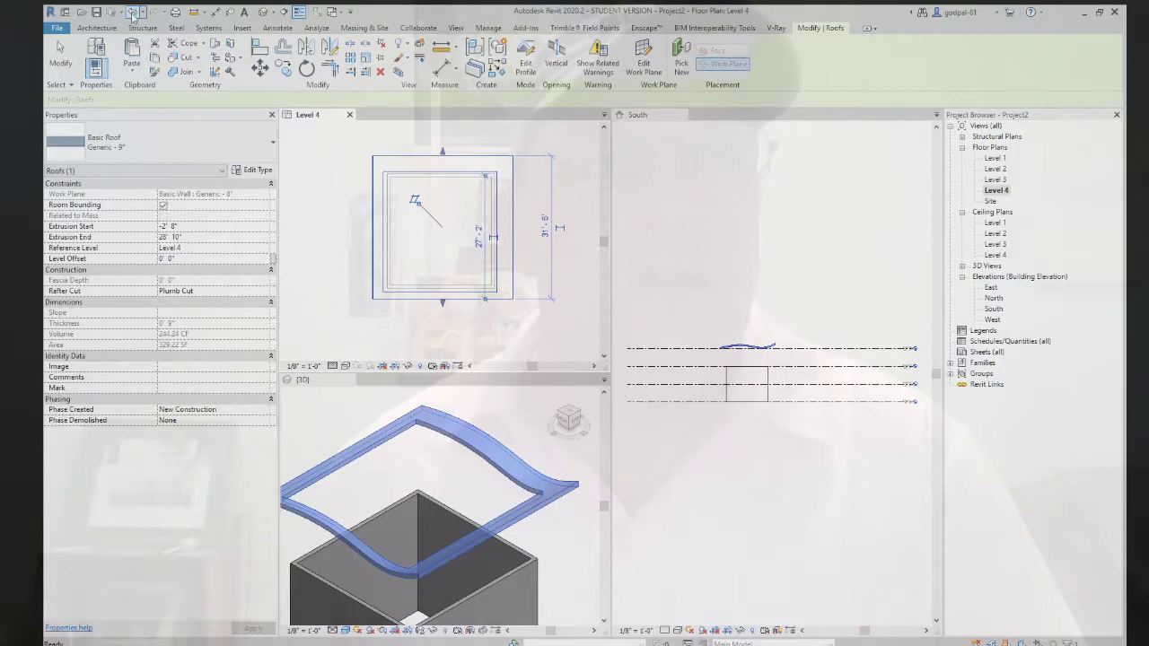
Undo the sketch changes until the full original roof profile returns, at 746.54 CF.
click(132, 16)
click(525, 63)
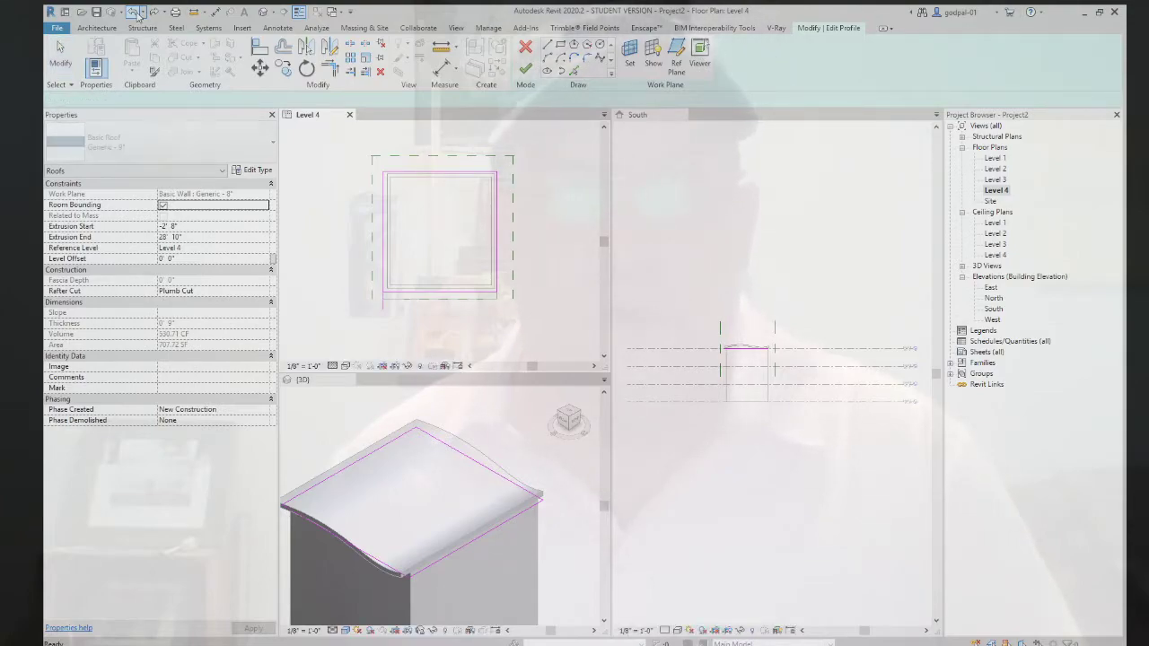
click(136, 14)
click(132, 16)
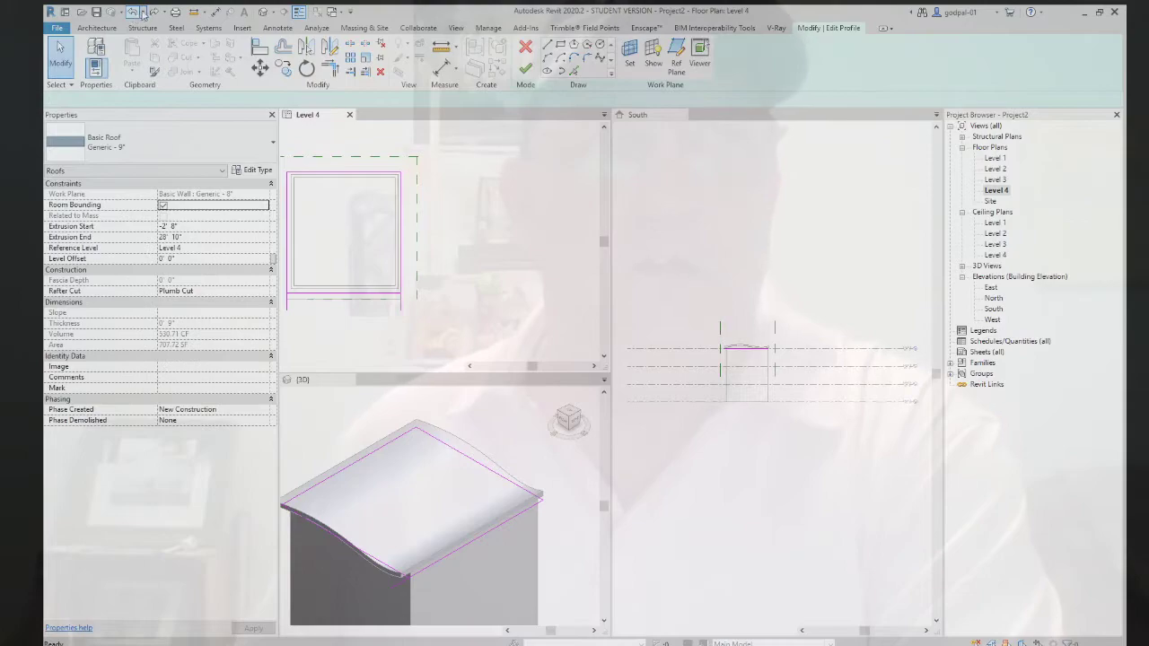
click(145, 15)
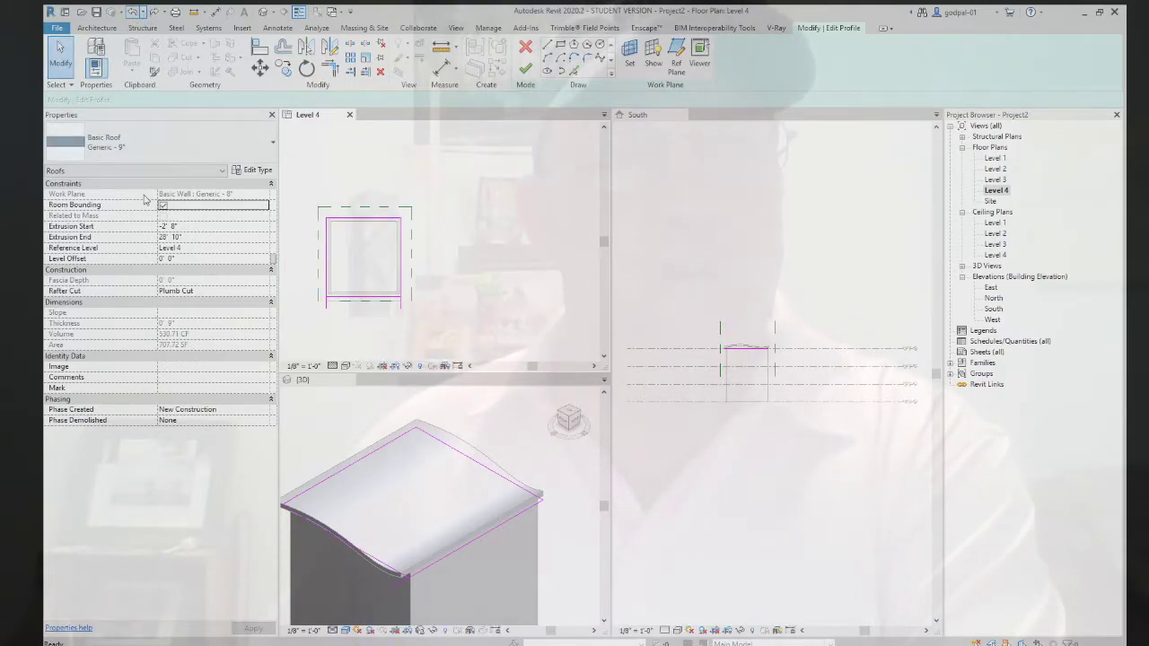
key(ctrl+z)
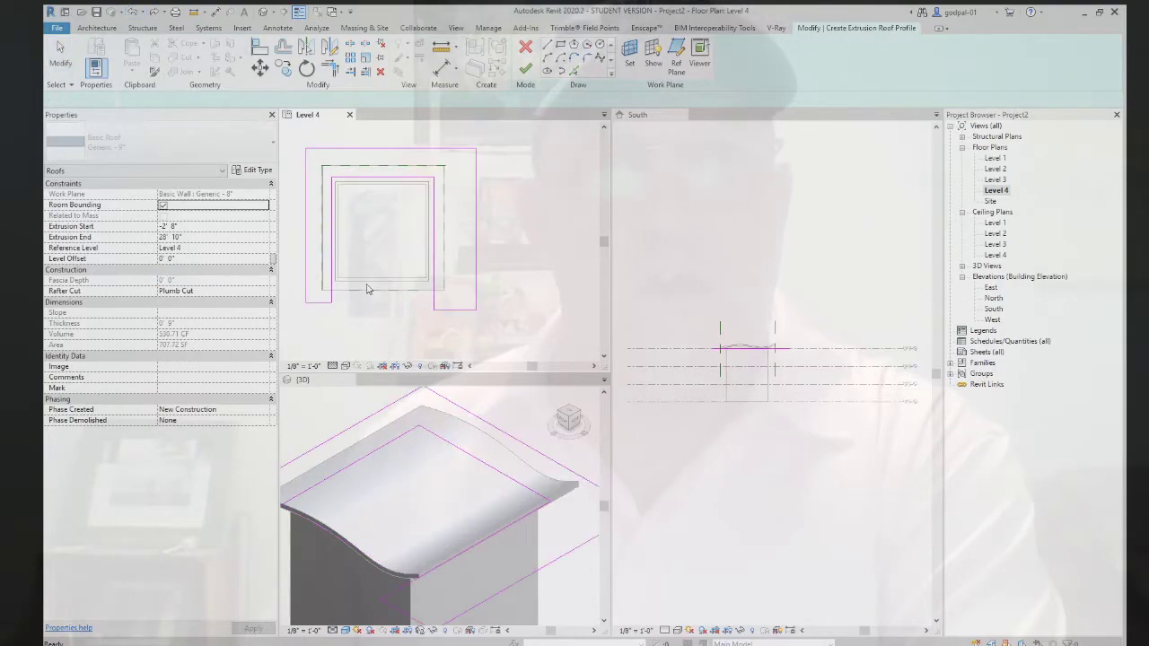
Finish the roof sketch and set the roof's edge distance to 10.
click(526, 71)
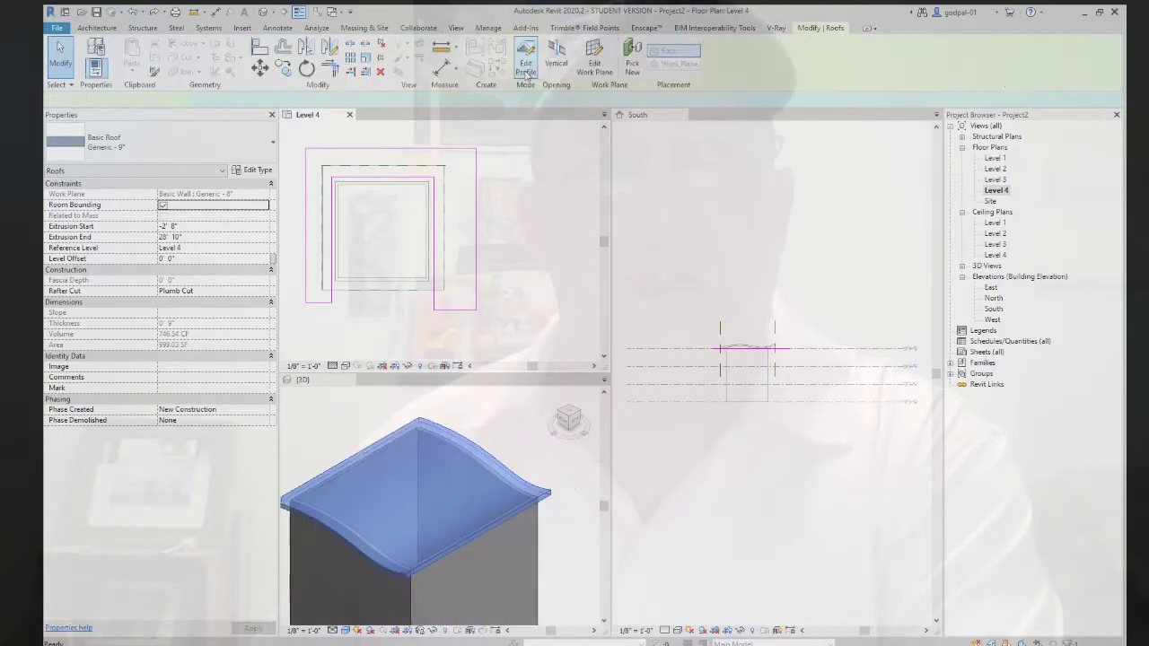
click(400, 337)
scroll(399, 292, up, 2)
click(400, 285)
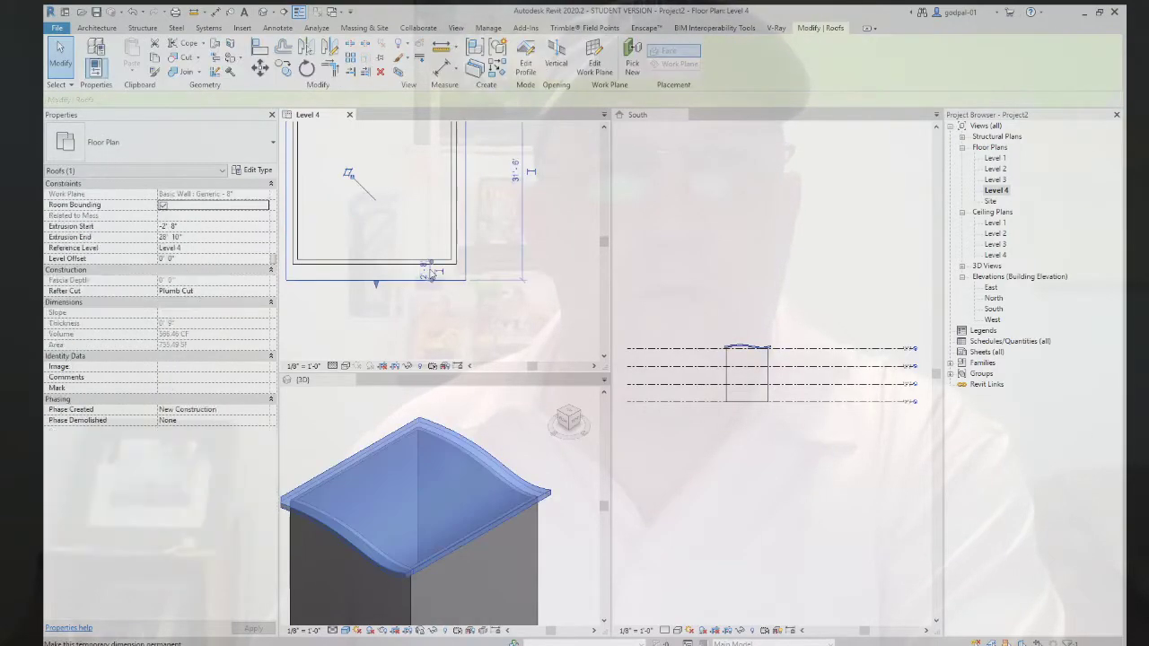
scroll(429, 272, up, 2)
text(10)
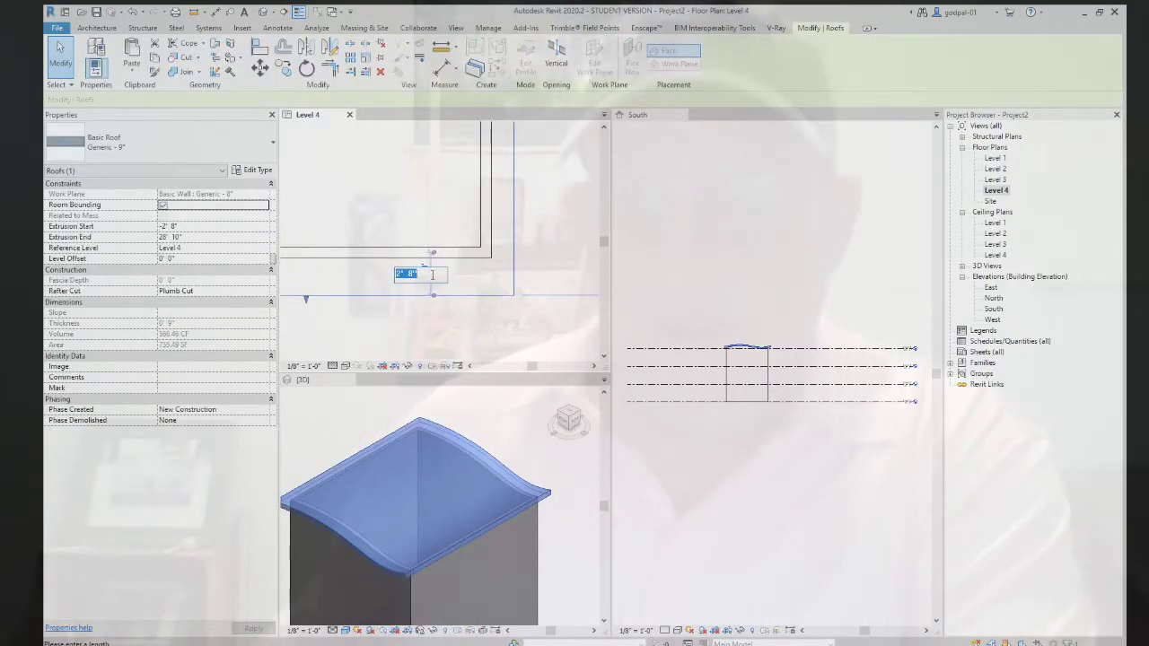
key(Return)
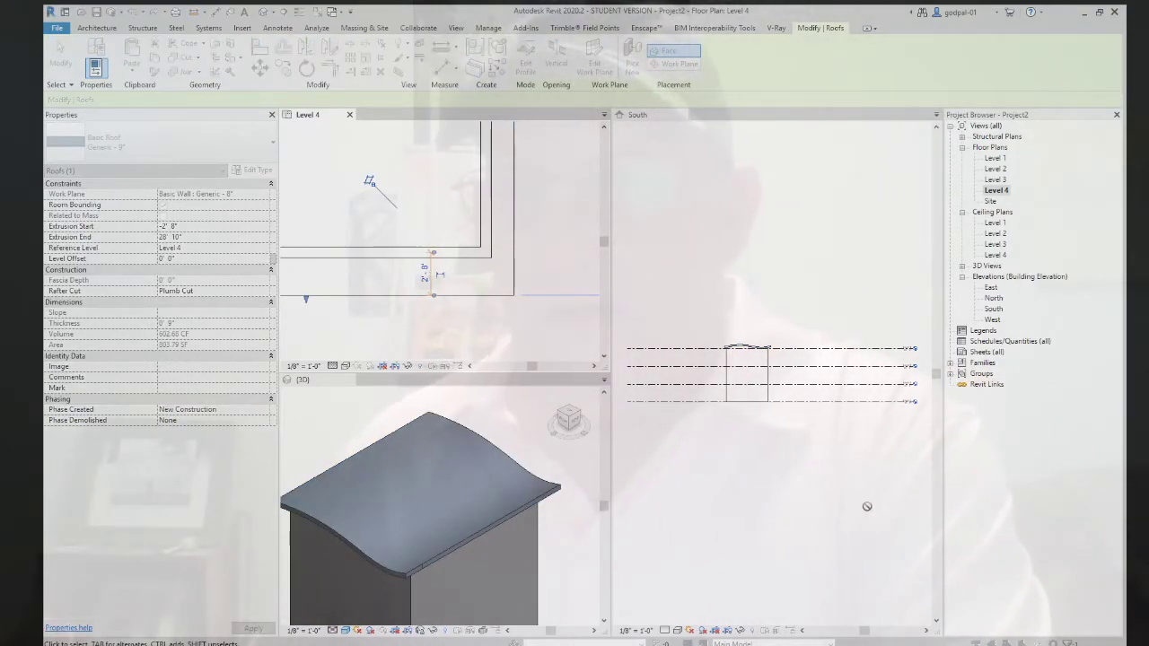
Reselect the roof and recentre its outline in the plan view.
key(Escape)
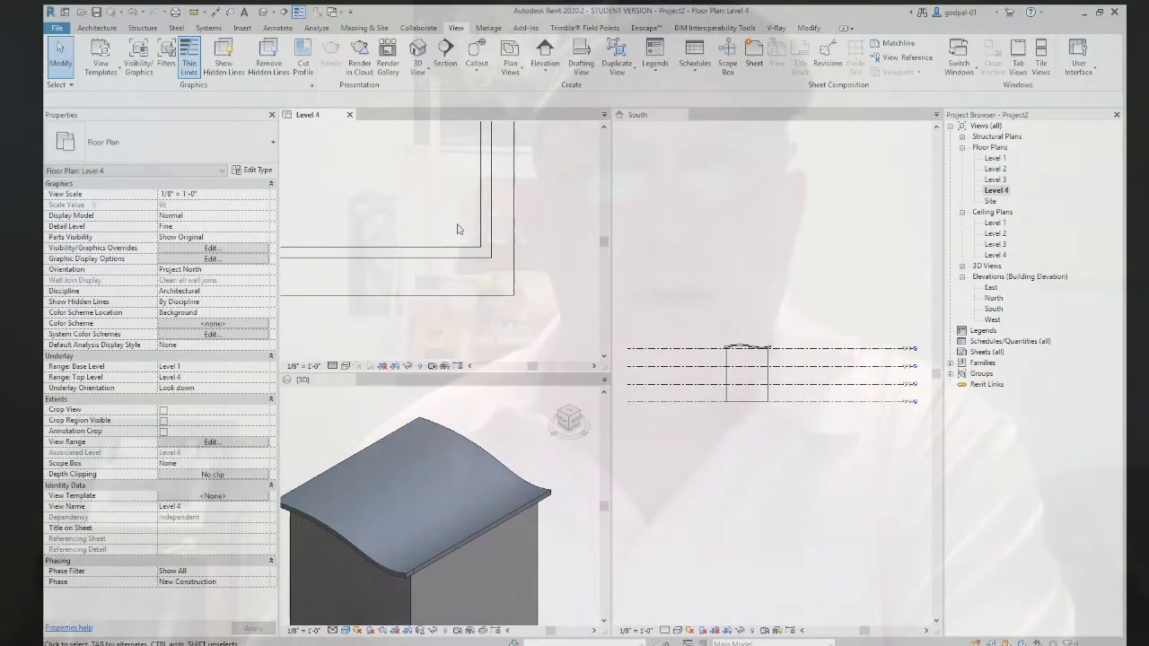
scroll(456, 226, down, 4)
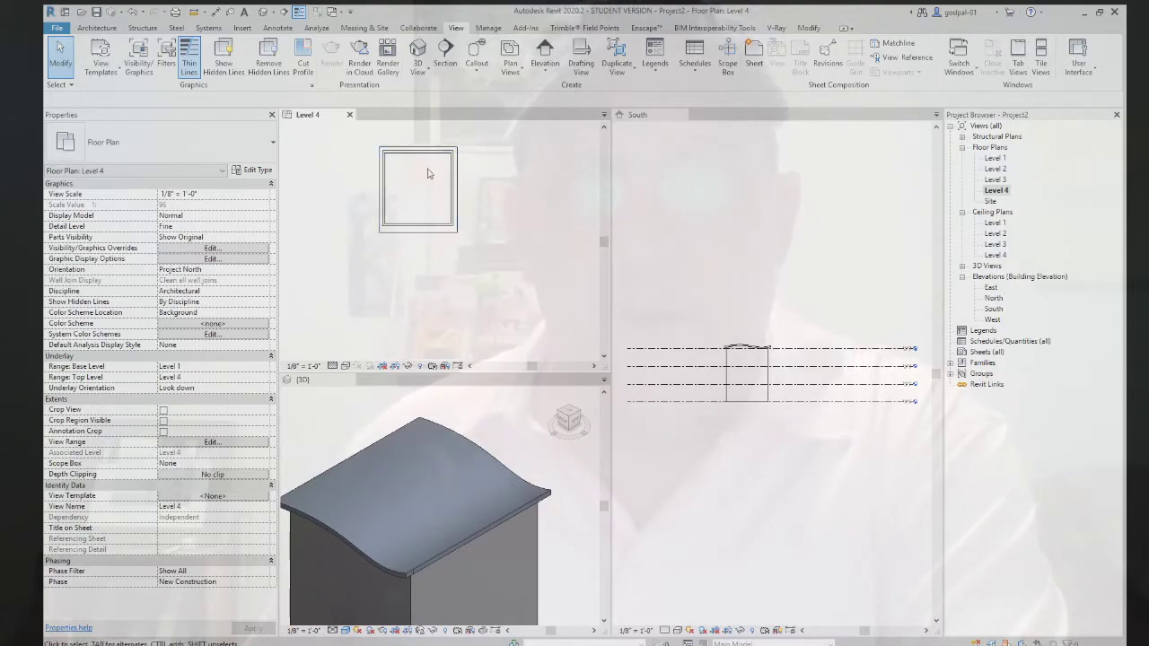
scroll(430, 249, up, 2)
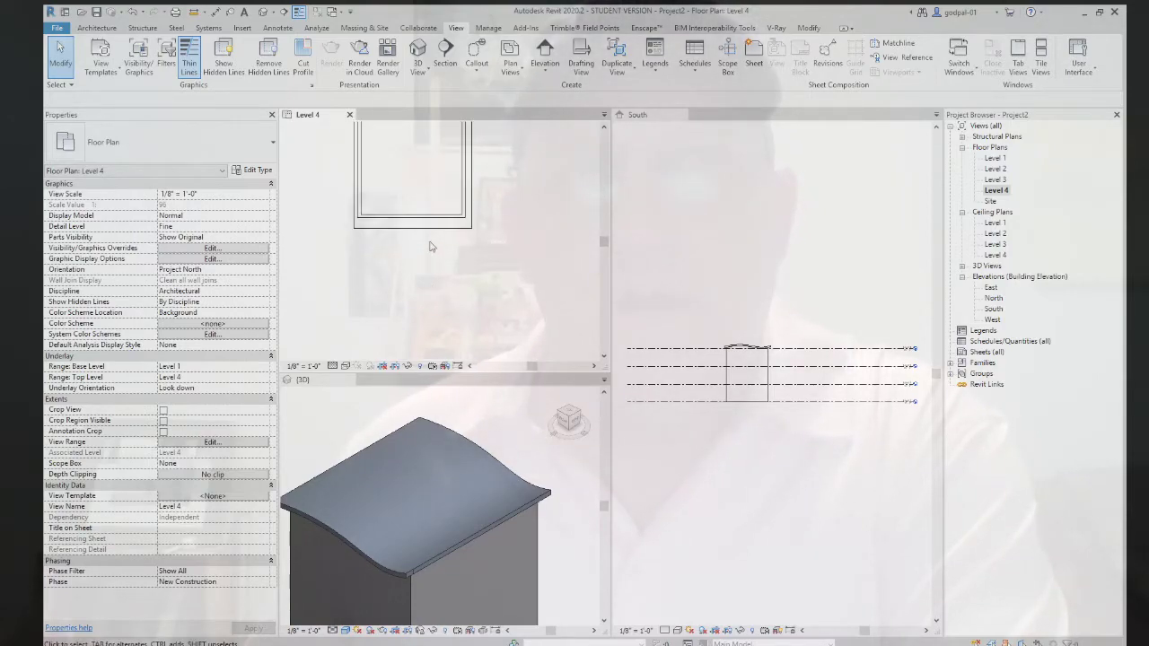
click(418, 228)
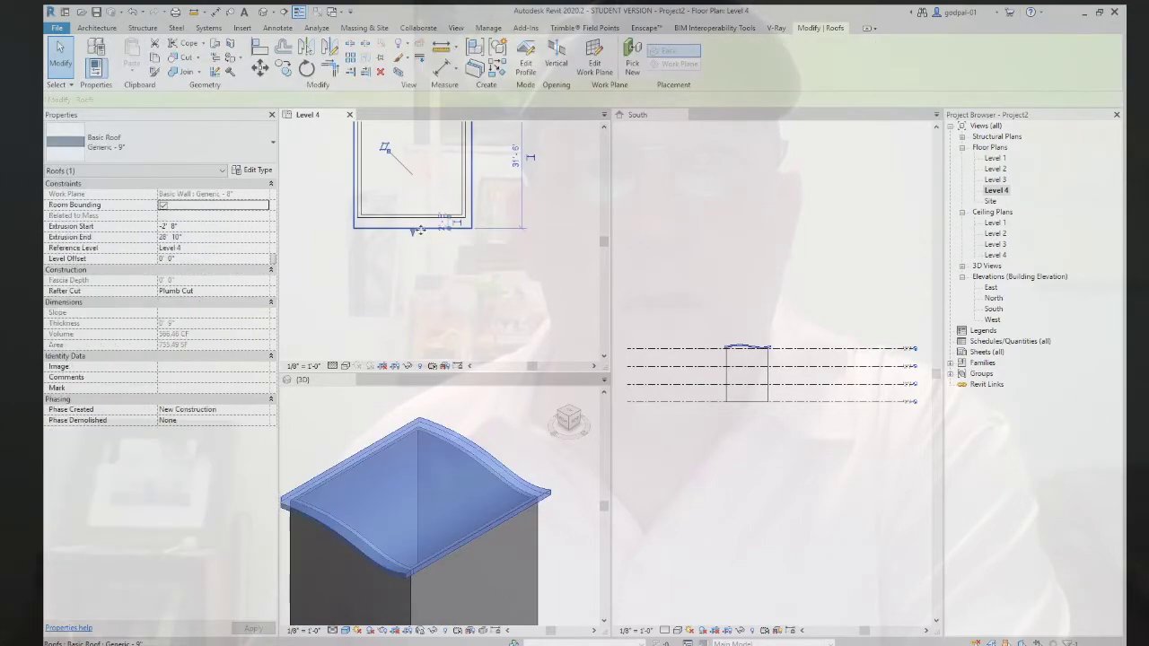
scroll(417, 236, down, 2)
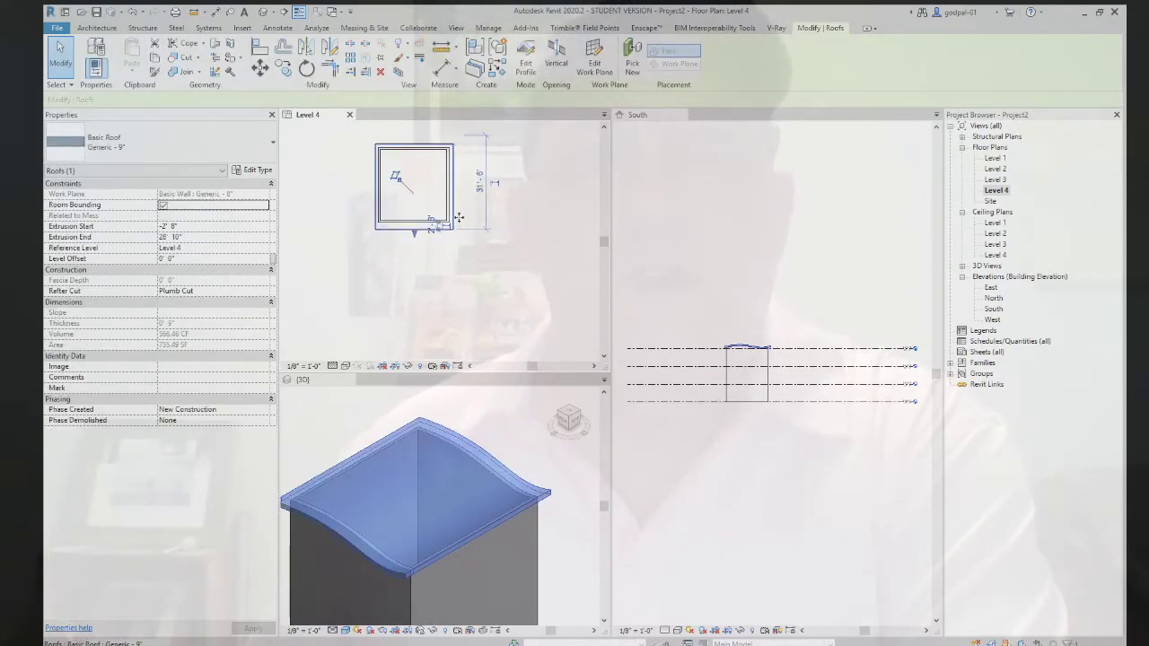
middle_drag(459, 217, 447, 235)
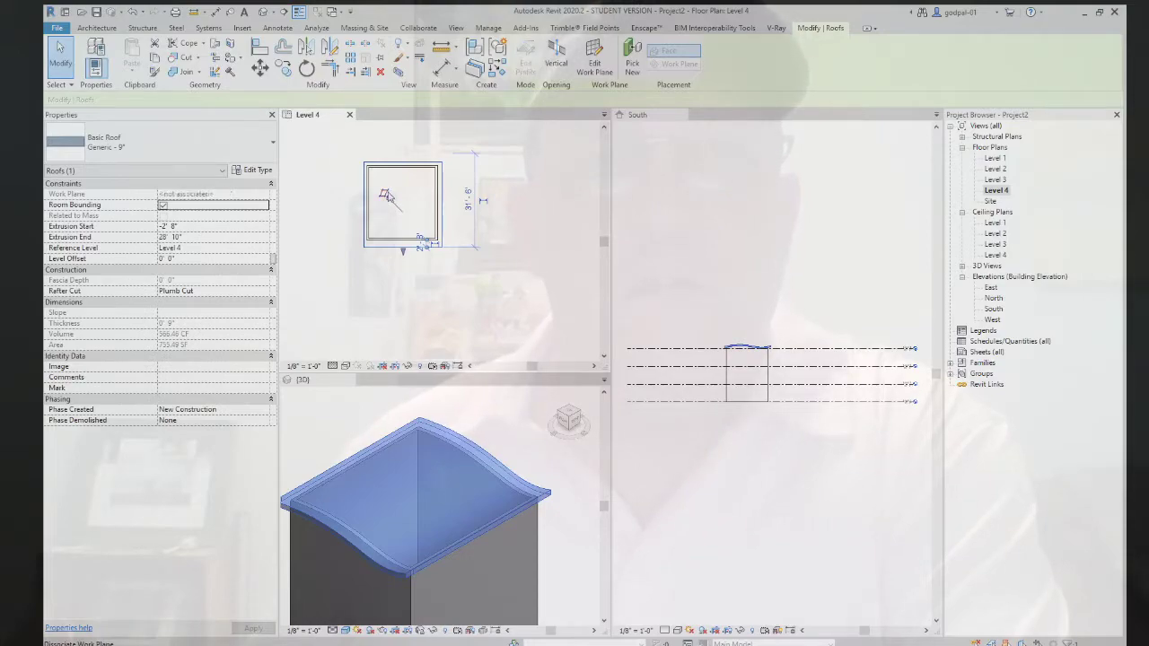
Deselect the roof and make the South elevation the active view, zoomed to the building.
click(512, 235)
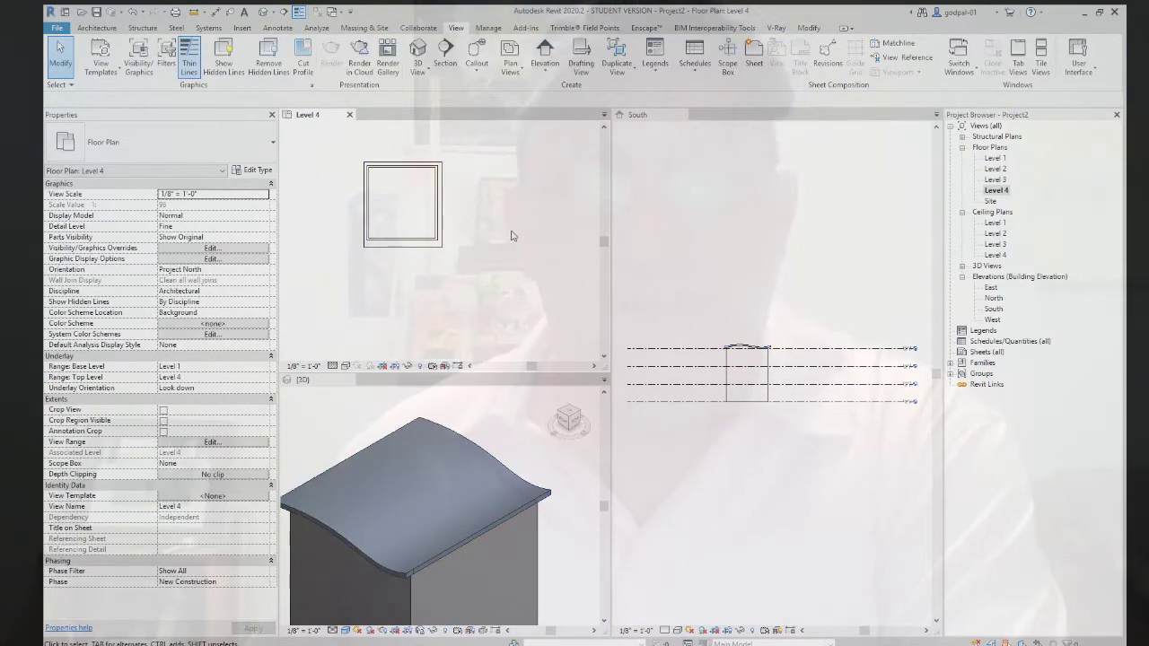
scroll(512, 235, down, 1)
scroll(511, 235, down, 2)
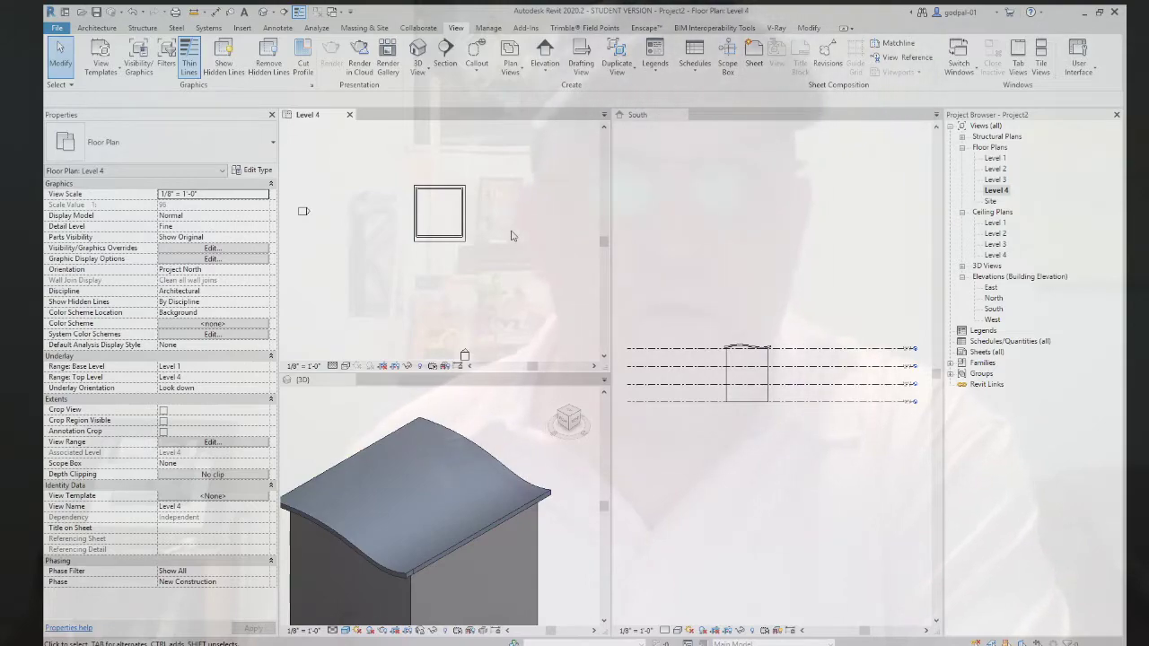
click(99, 28)
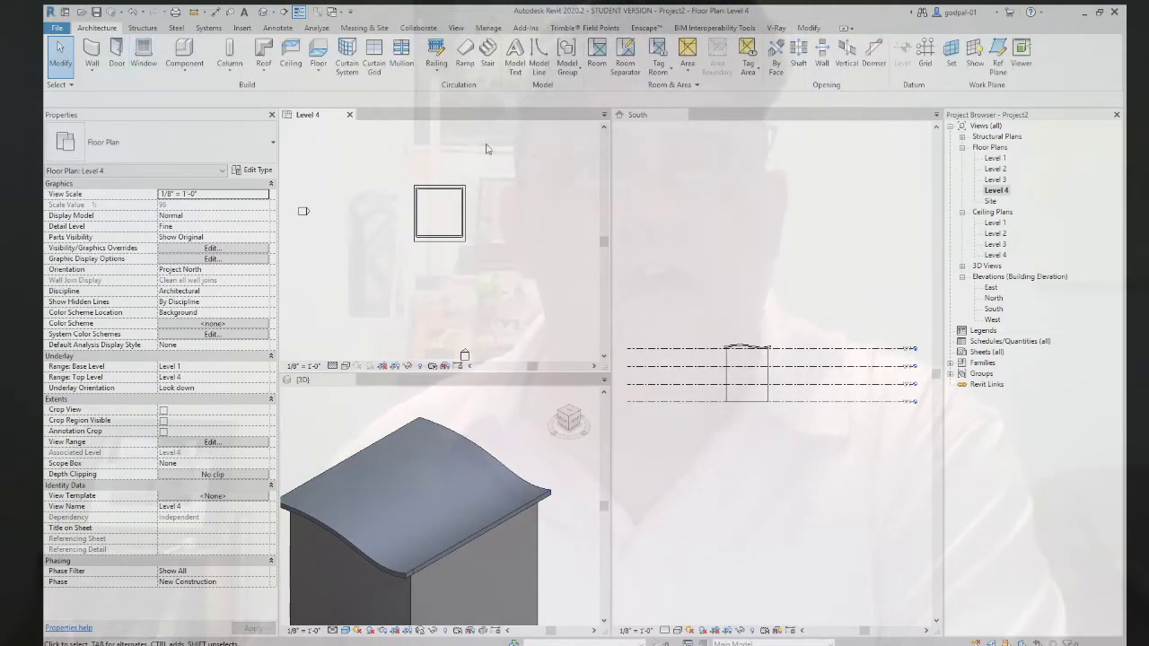
click(755, 341)
scroll(755, 341, up, 4)
scroll(756, 341, down, 2)
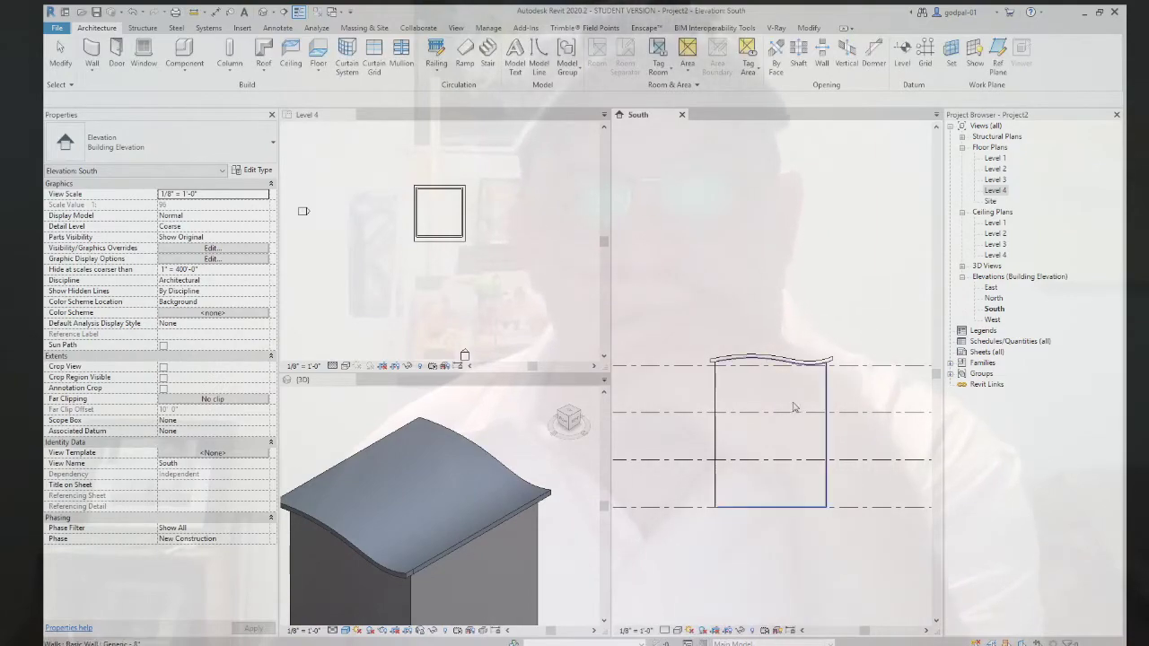
Orbit the 3D view to a more frontal angle, then reactivate the South elevation.
shift+middle_drag(476, 448, 428, 442)
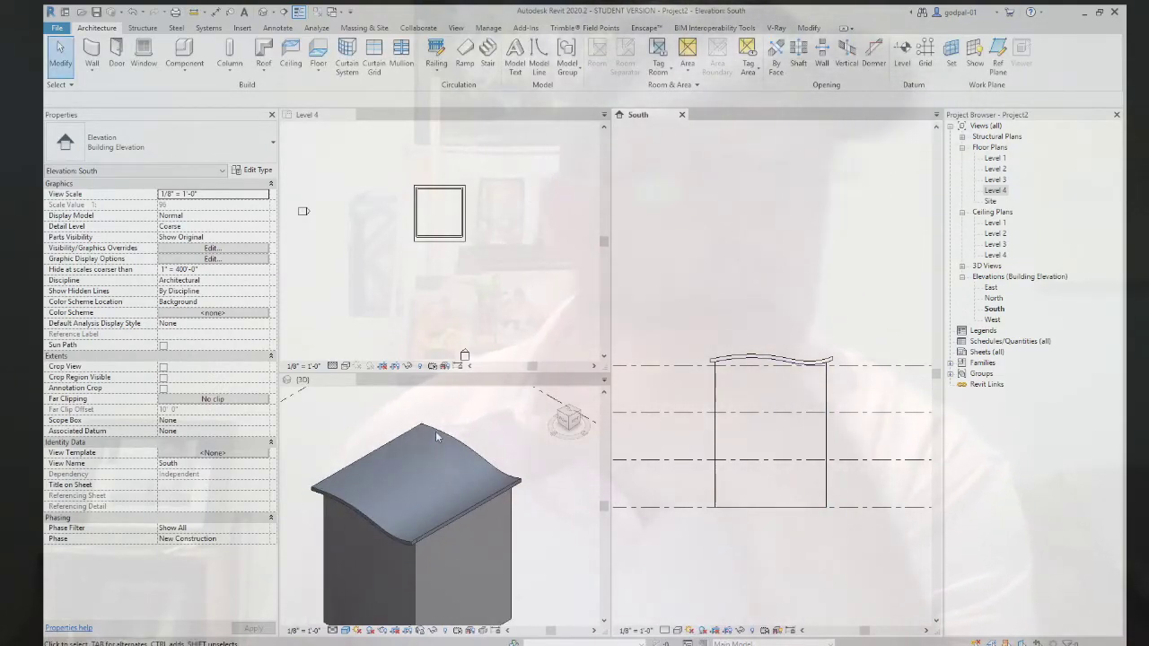
shift+middle_drag(436, 429, 428, 454)
click(427, 455)
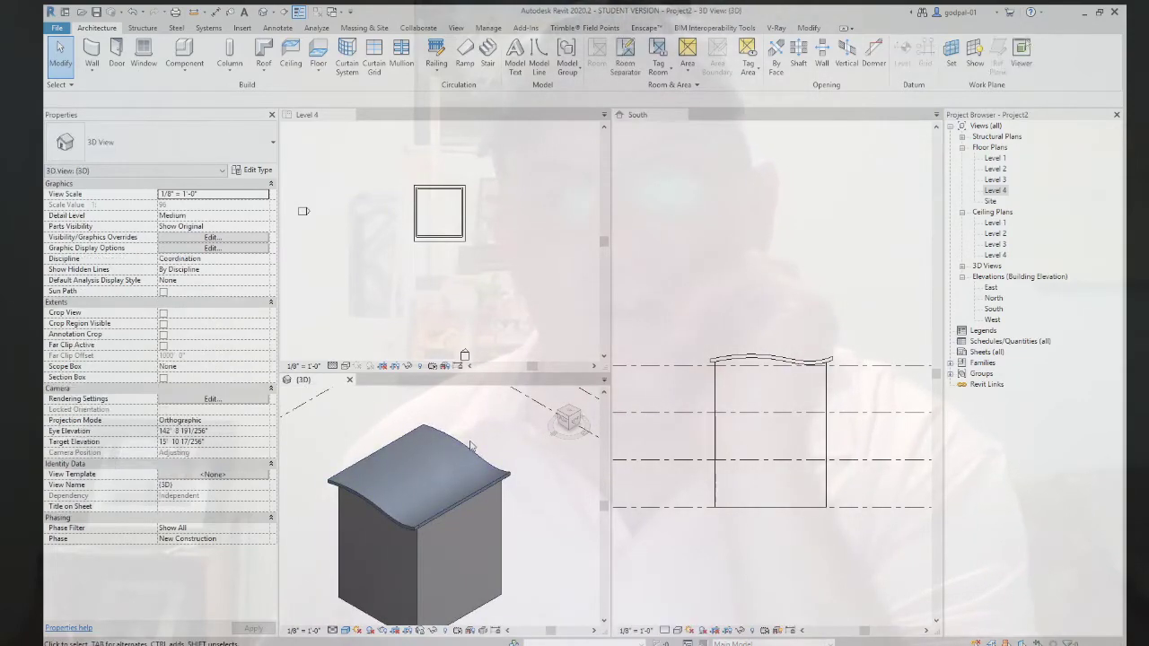
click(775, 393)
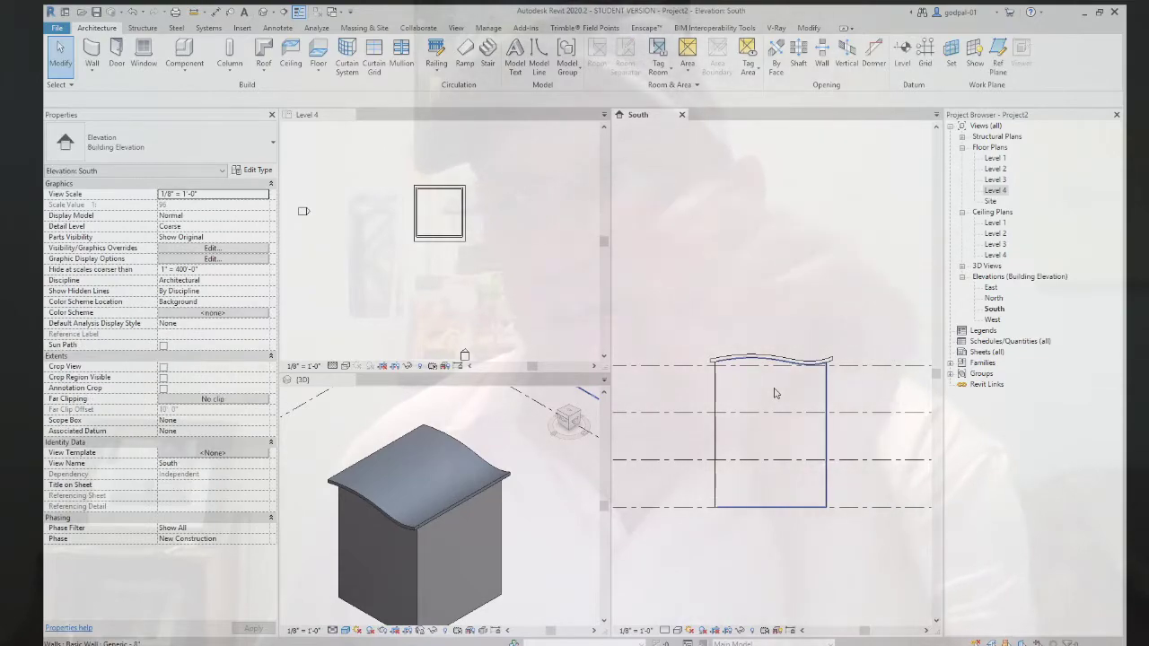